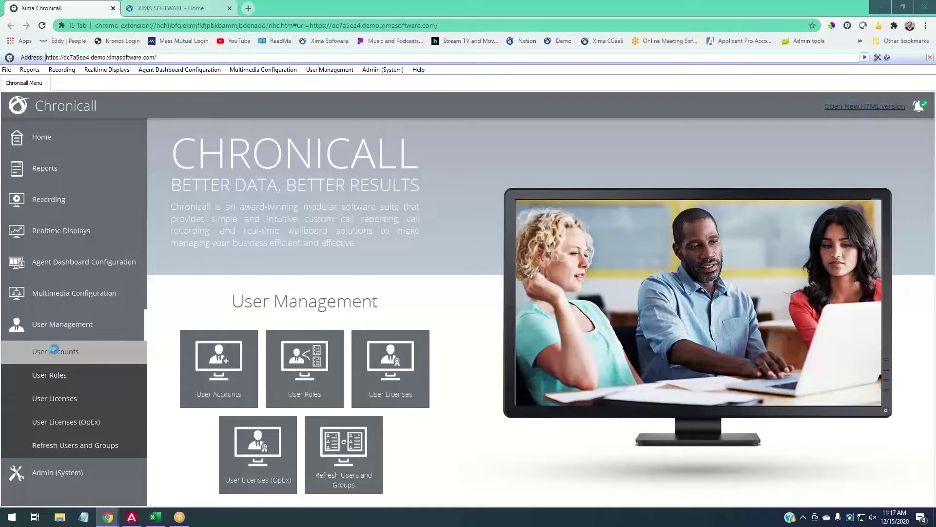
Open User Accounts under User Management to bring up a blank New User form.
left_click(55, 351)
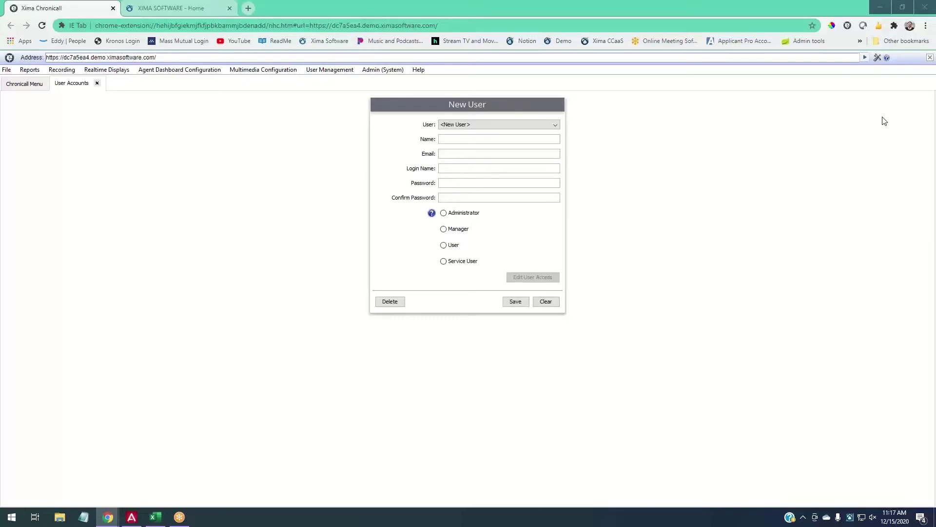
Fill in the new user's full name, e-mail address, login name and account password.
type("Jane Smith")
left_click(482, 153)
left_click(542, 167)
type("Jsmith")
key("Tab")
type("********")
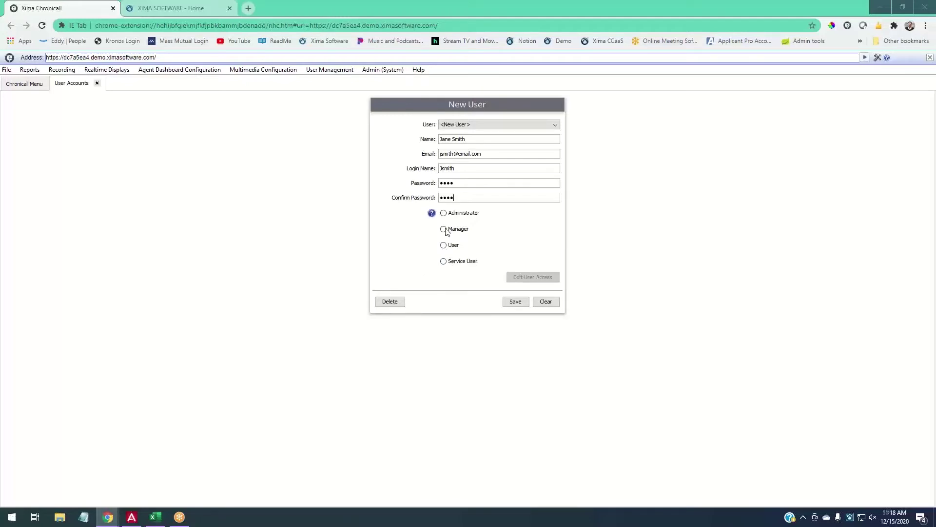
Read the User Rights Definitions help, then assign the Administrator role.
left_click(432, 214)
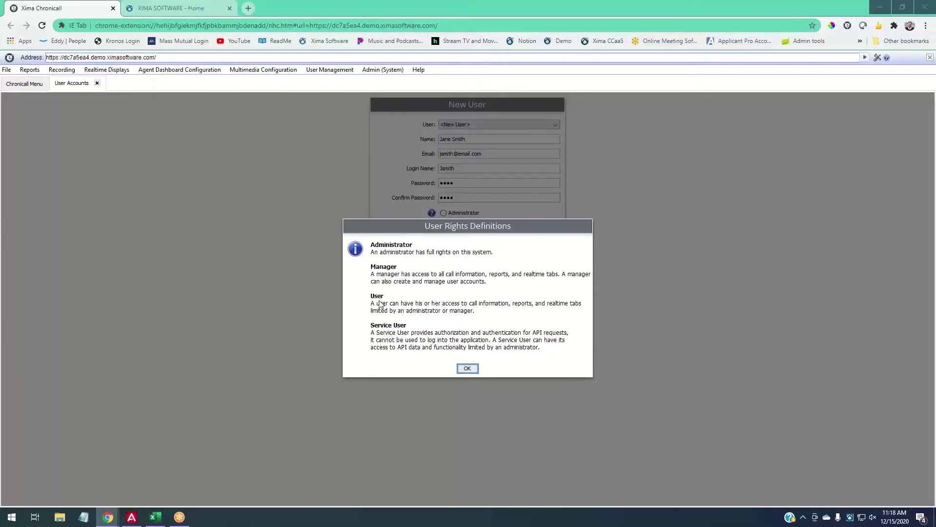
left_click(466, 370)
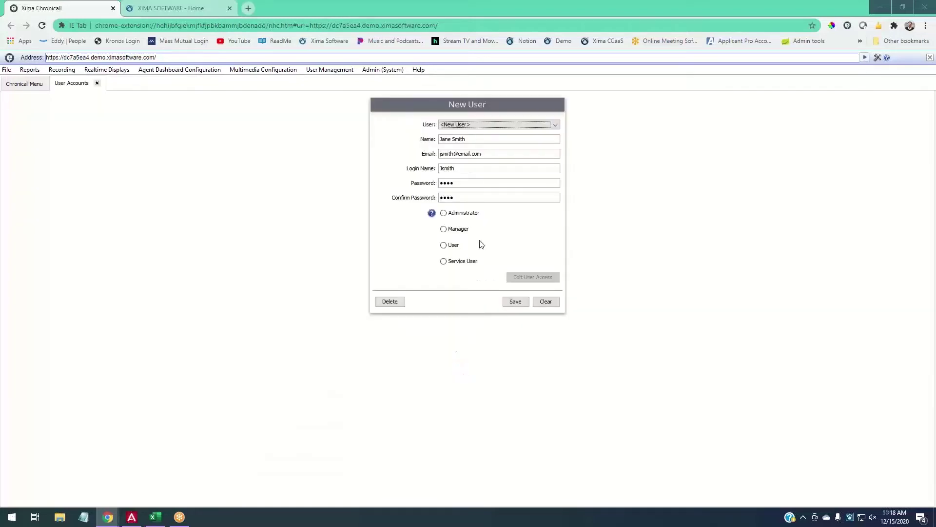
left_click(459, 217)
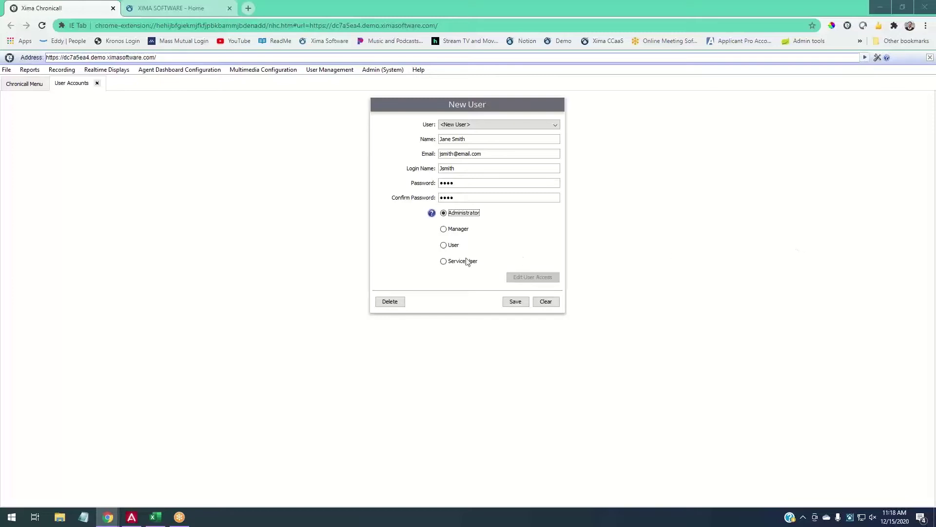
Switch the role to Manager and browse the Chronicall Home and Admin (System) pages.
left_click(451, 230)
left_click(28, 86)
left_click(85, 145)
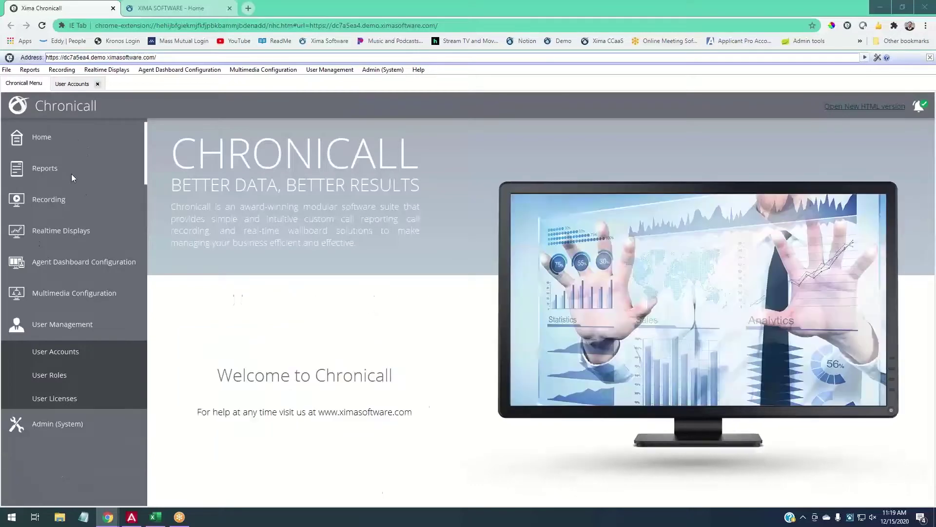
left_click(68, 357)
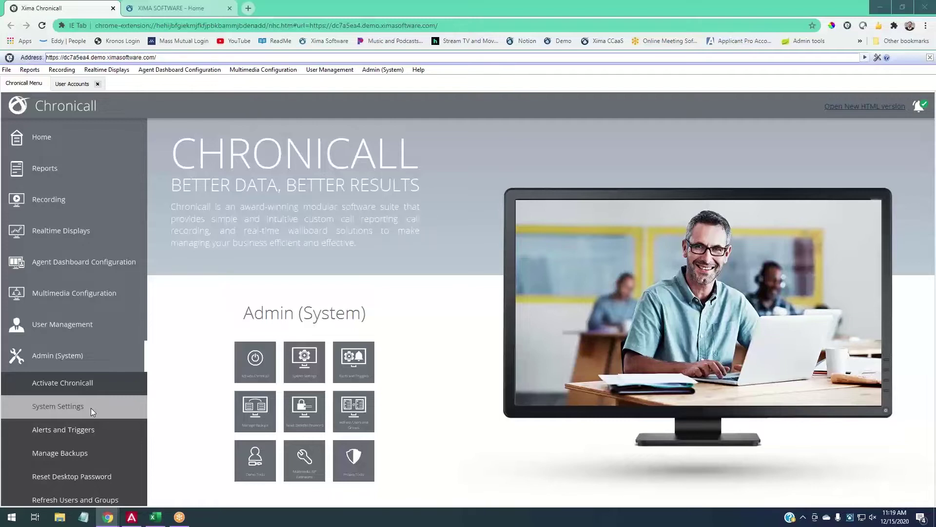
Return to the New User form and change the role to User.
left_click(60, 133)
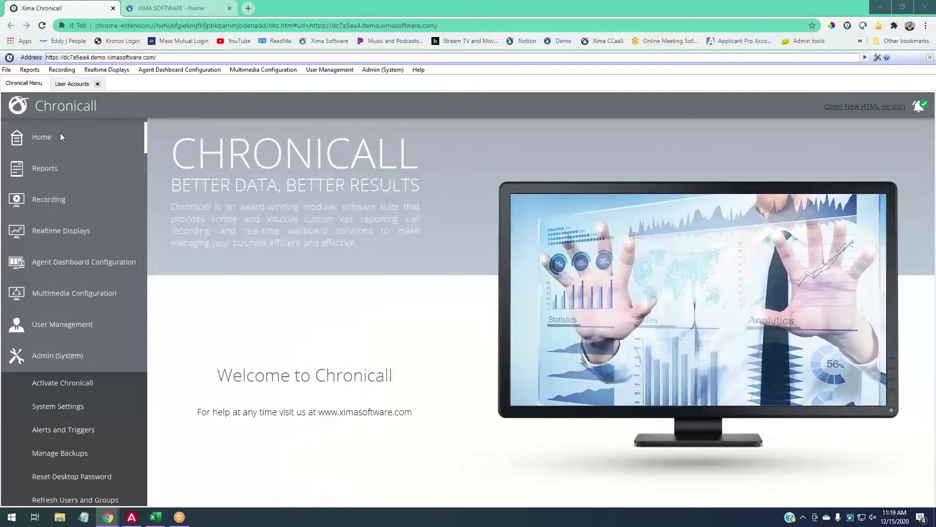
left_click(72, 84)
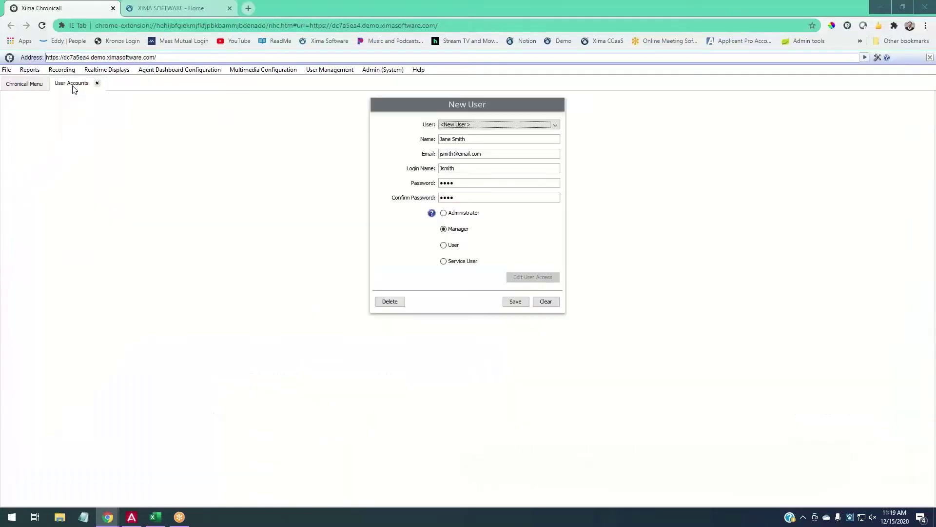
left_click(451, 245)
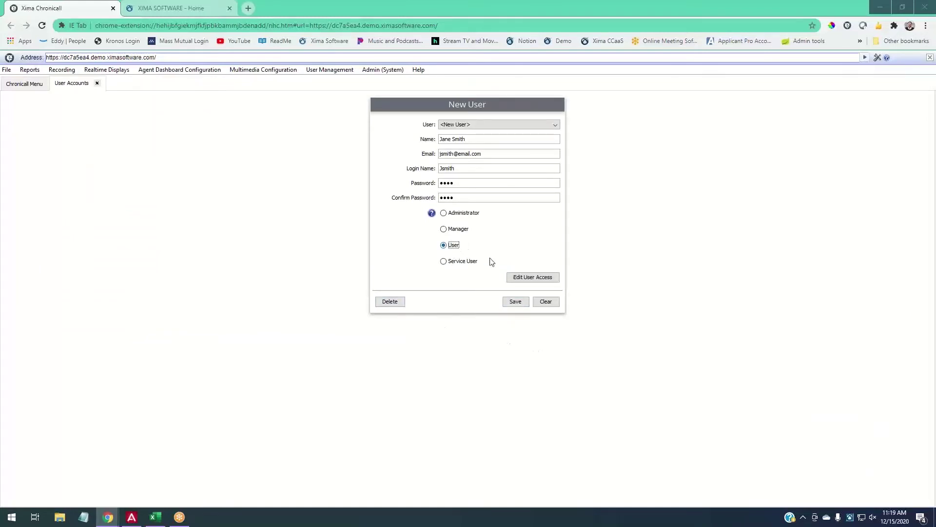
Open the User Access Control dialog with Edit User Access.
left_click(534, 281)
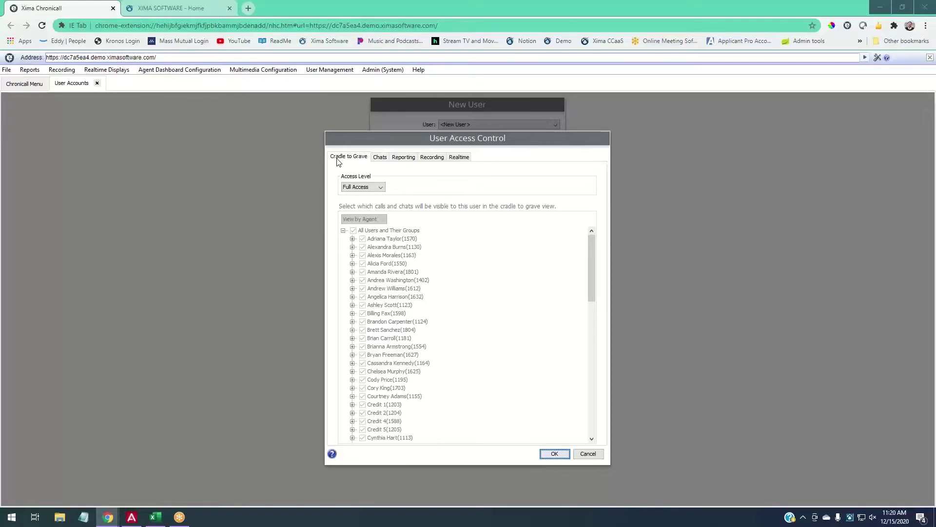
Set Cradle to Grave access to Partial Access and clear All Users and Their Groups.
left_click(363, 189)
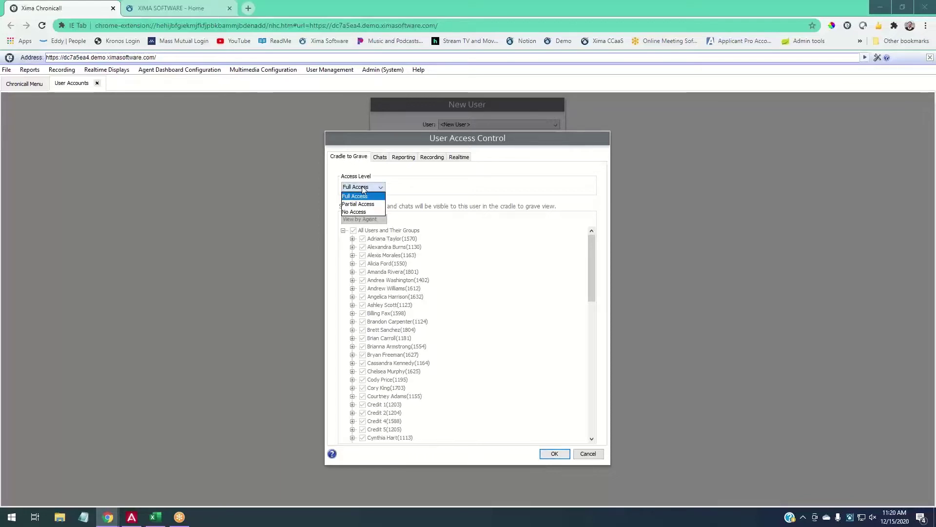
left_click(391, 189)
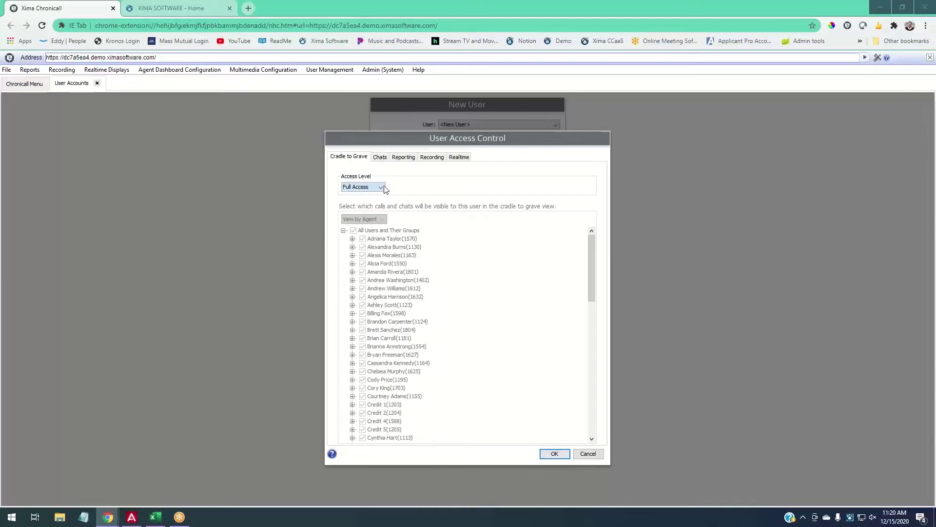
left_click(373, 188)
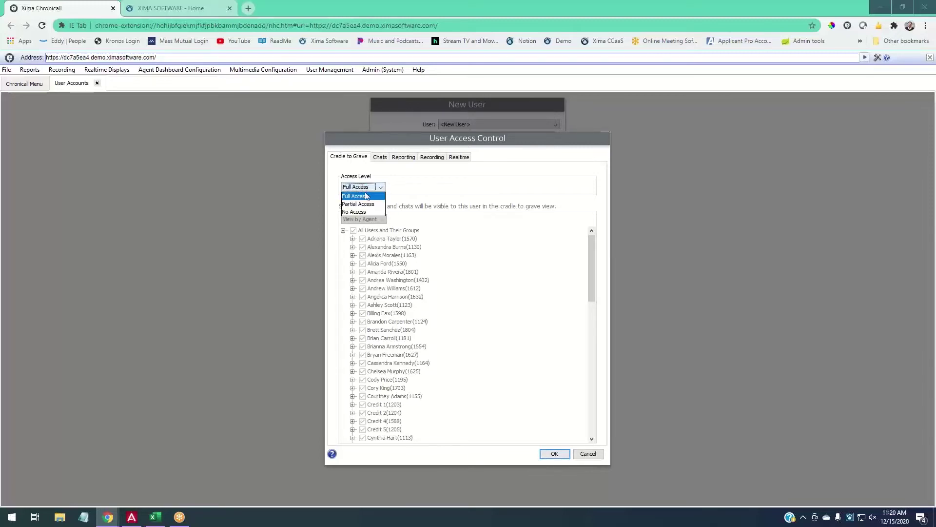
left_click(365, 204)
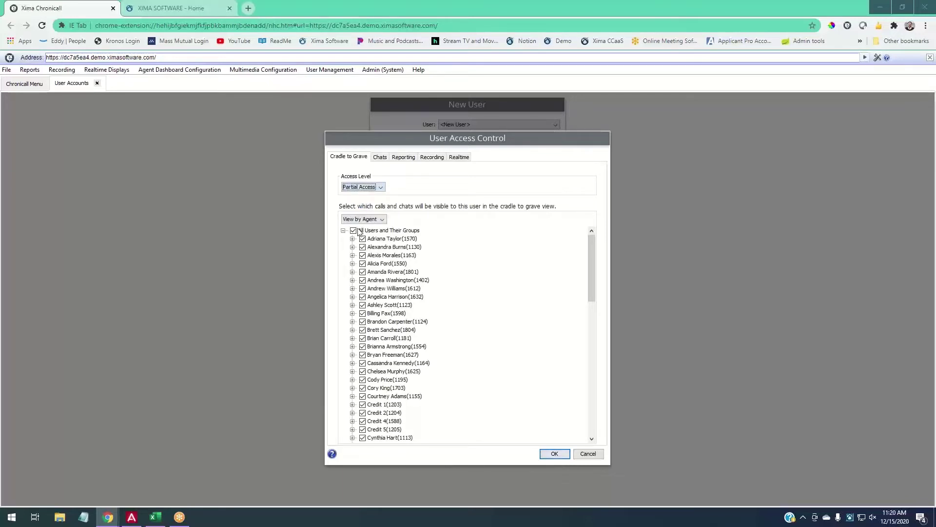
left_click(354, 230)
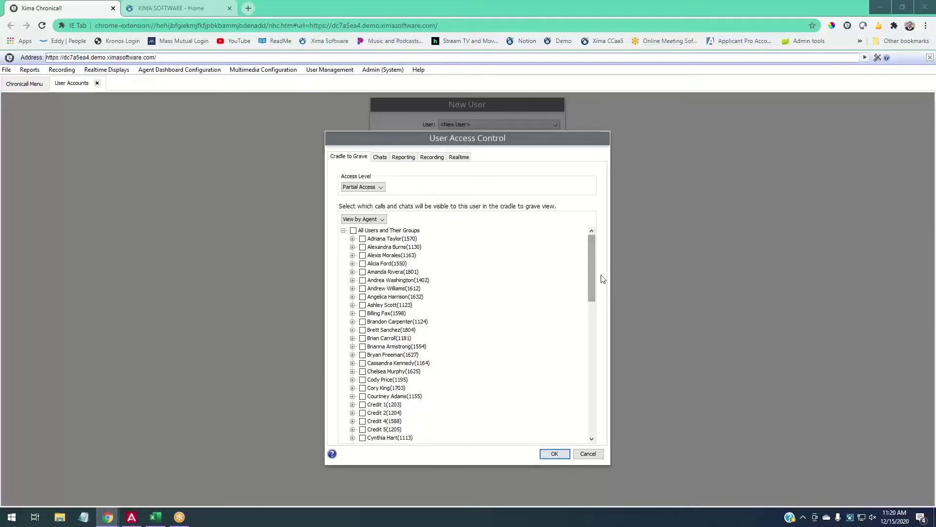
Tick ten individual agents whose calls the user may see in Cradle to Grave.
left_click(362, 238)
left_click(363, 247)
left_click(363, 255)
left_click(362, 263)
left_click(363, 271)
left_click(363, 280)
left_click(363, 288)
left_click(363, 296)
left_click(363, 305)
left_click(363, 321)
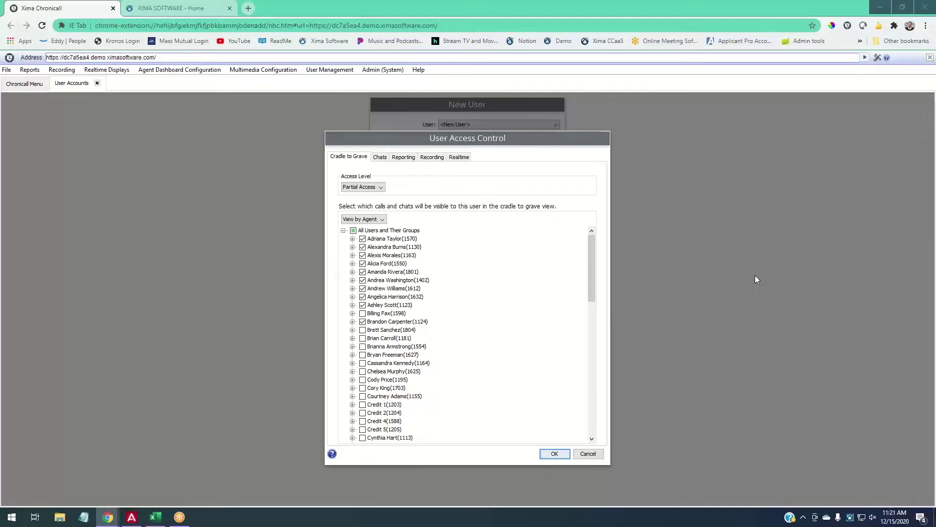
left_click(409, 158)
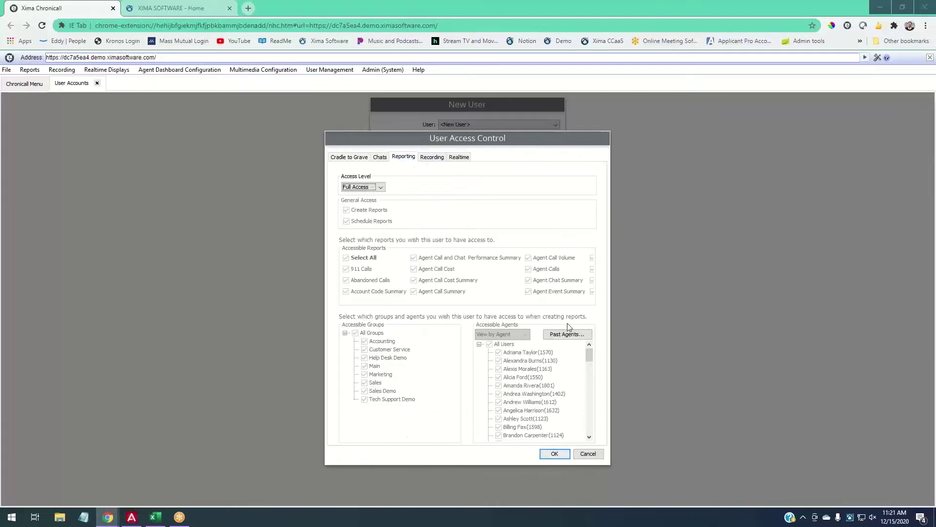
Switch Reporting access to Partial Access.
left_click(370, 188)
left_click(373, 204)
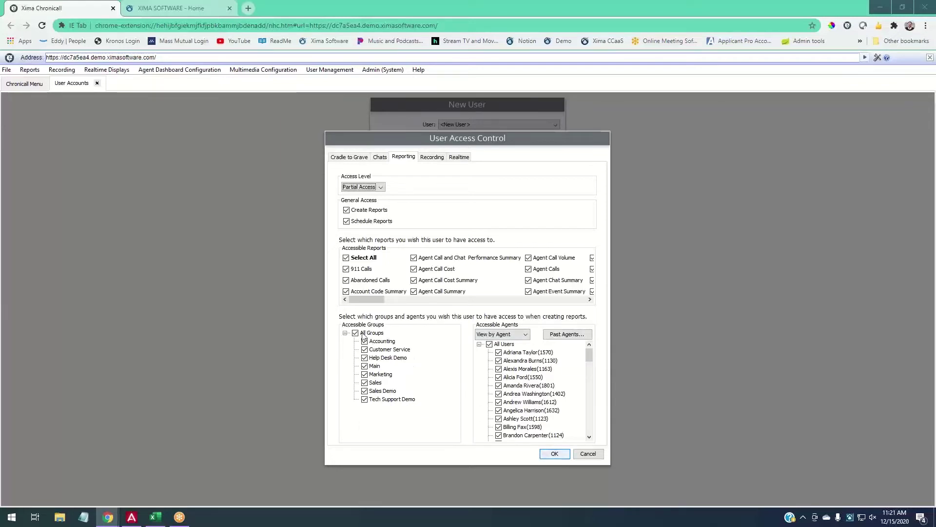
left_click_drag(367, 302, 350, 311)
Clear Select All, then allow Abandoned Calls, Agent Call Summary, Agent Inbound Calls and Agent Outbound Calls.
left_click(346, 258)
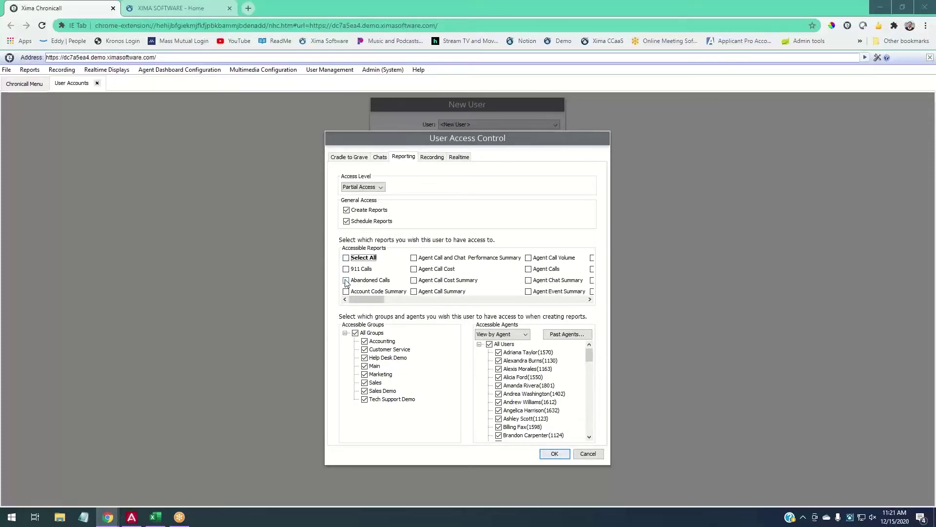
left_click(346, 280)
left_click(413, 293)
left_click_drag(367, 299, 382, 299)
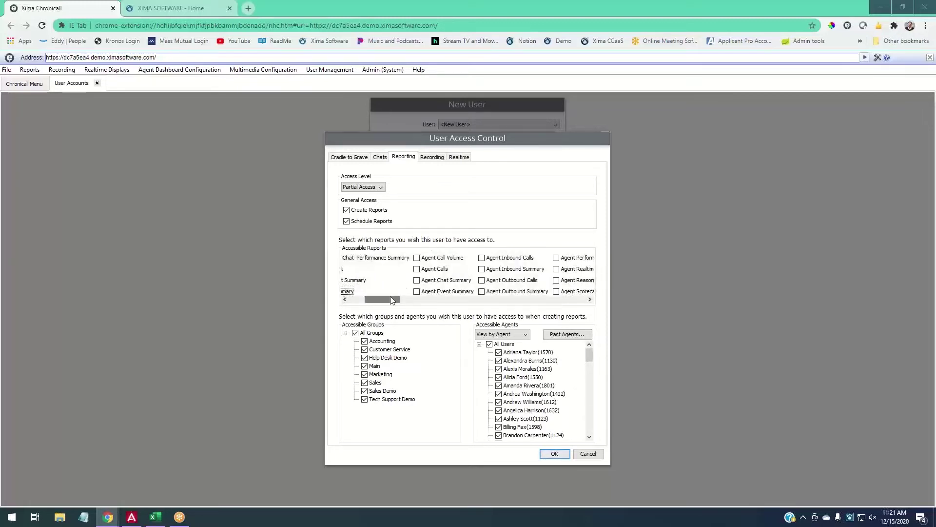
left_click(496, 259)
left_click(507, 281)
left_click_drag(382, 299, 367, 298)
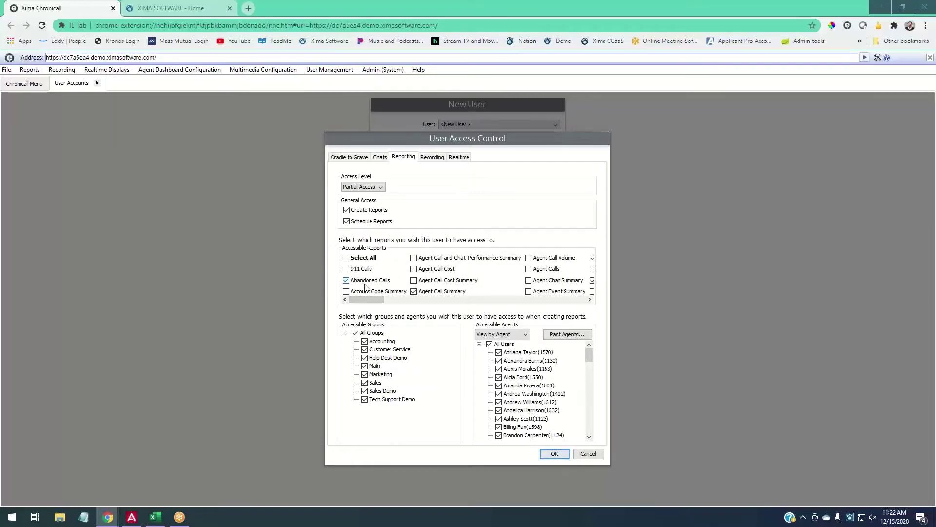
Limit report data to the Customer Service group and a re-selected set of individual agents.
left_click(366, 333)
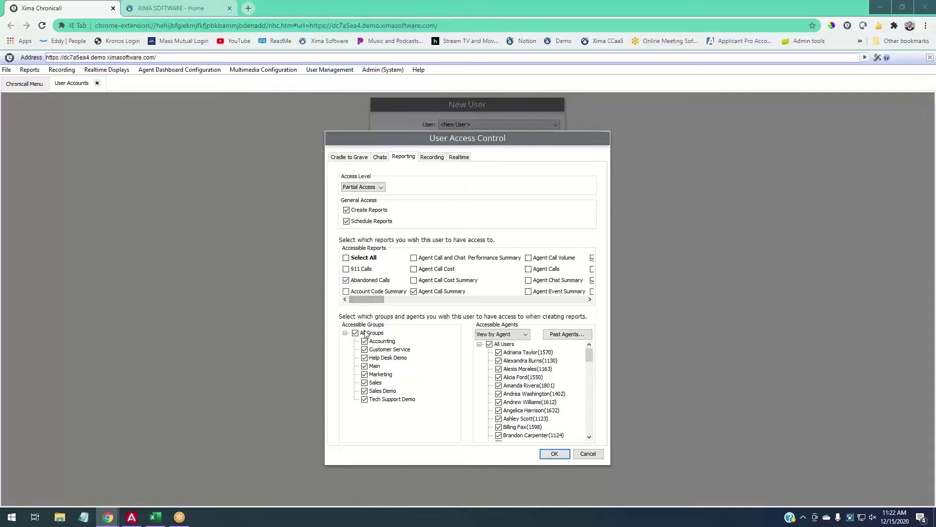
left_click(376, 349)
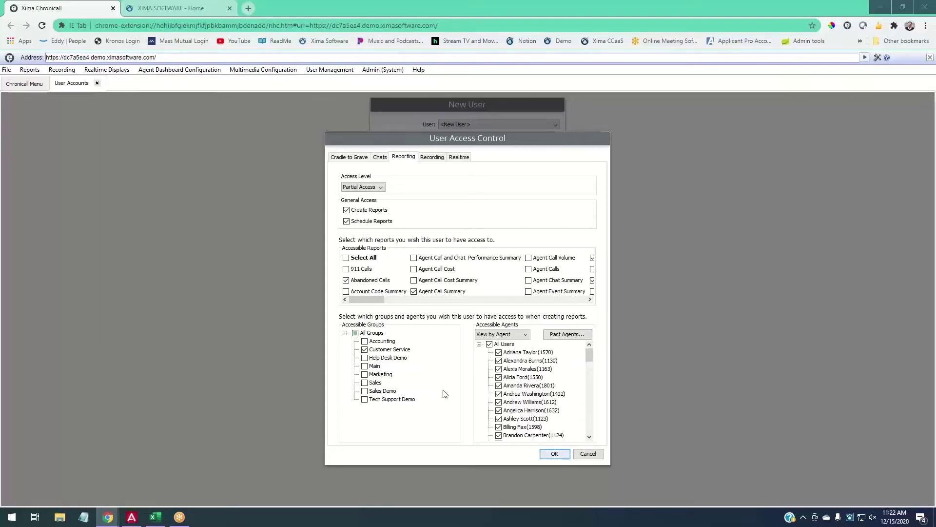
left_click(489, 344)
left_click(508, 352)
left_click(507, 361)
left_click(505, 369)
left_click(502, 377)
left_click(501, 386)
left_click(500, 394)
left_click(500, 401)
left_click(499, 410)
left_click(498, 418)
left_click(498, 435)
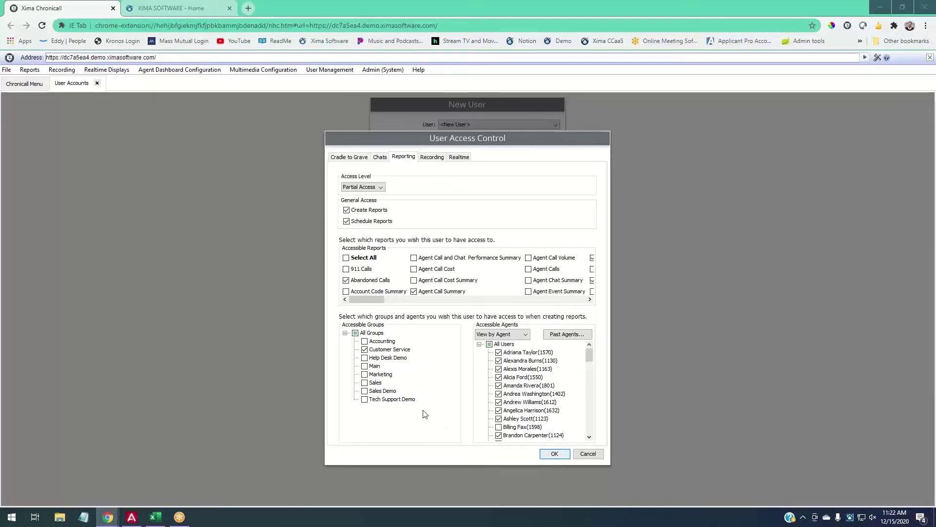
left_click(499, 394)
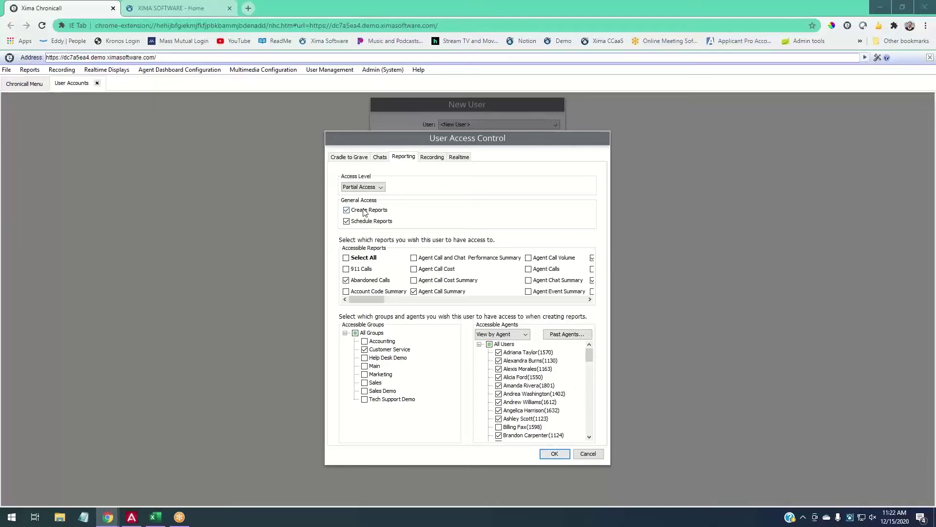
Adjust the Create Reports and Schedule Reports permission checkboxes.
left_click(346, 211)
left_click(347, 211)
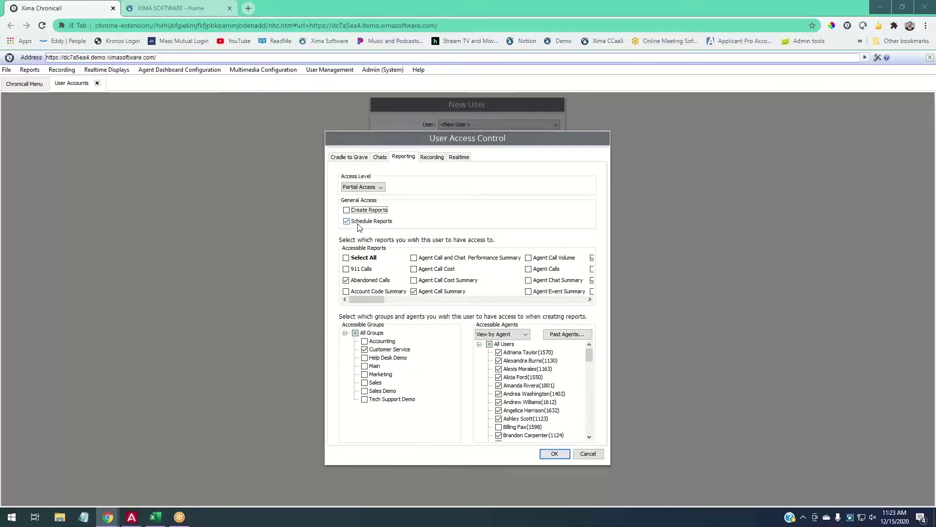
left_click(353, 223)
left_click(353, 223)
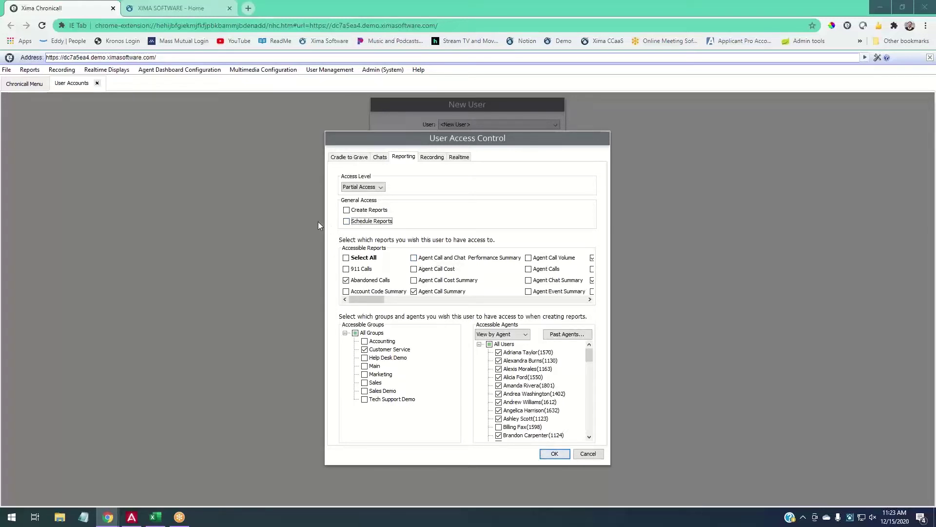
left_click(348, 222)
Set the Recording tab's access level to Partial Access.
left_click(431, 157)
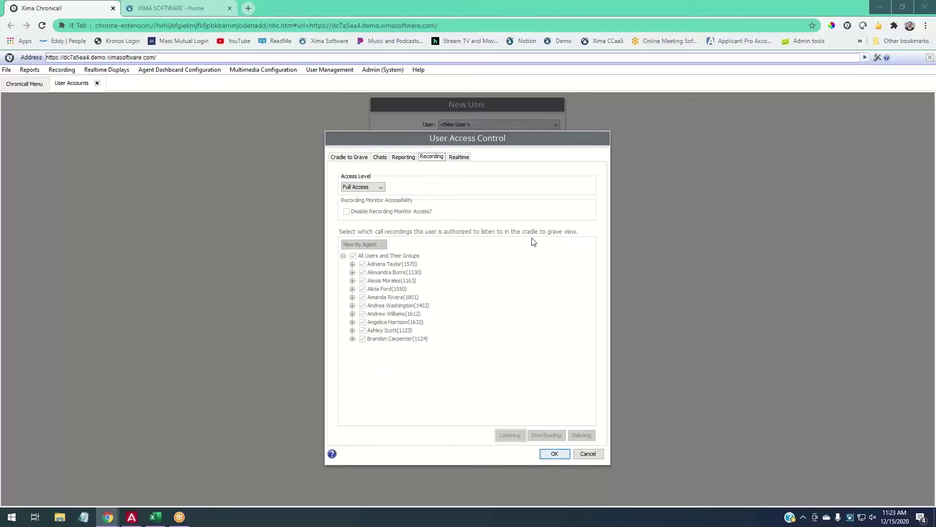
left_click(367, 187)
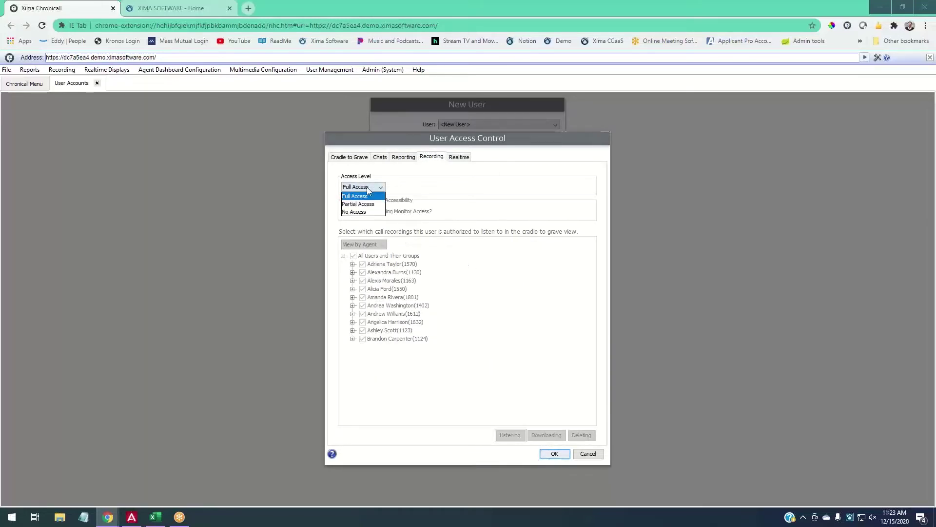
left_click(366, 204)
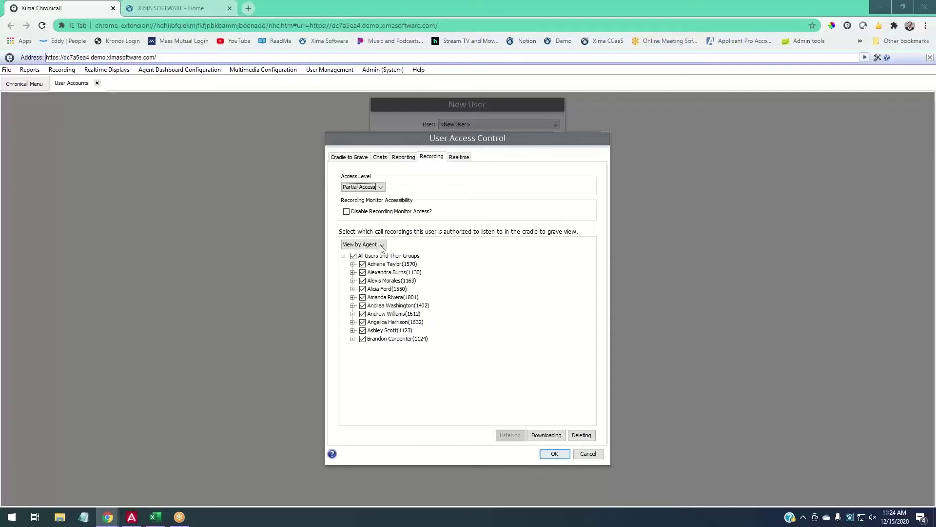
Keep all agents for Listening, and clear all agents under Downloading and Deleting.
left_click(383, 283)
left_click(395, 283)
left_click(542, 438)
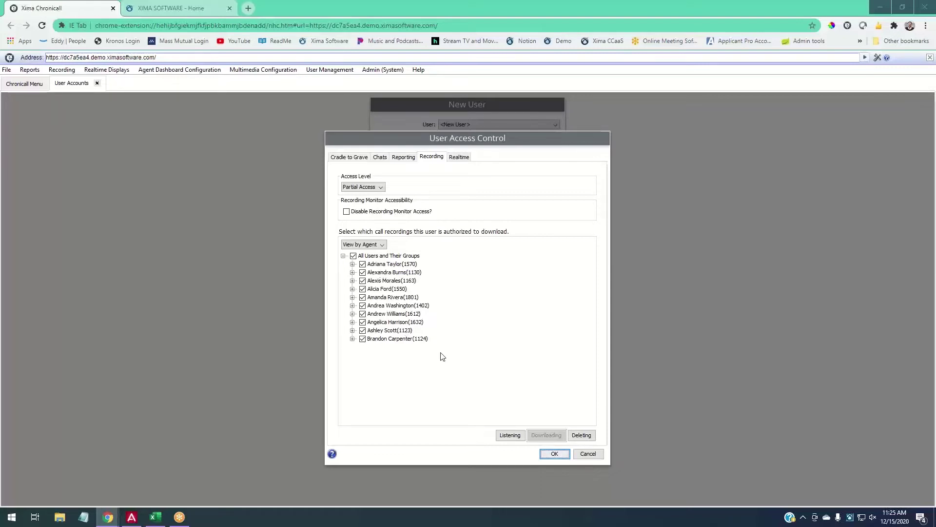
left_click(353, 255)
left_click(580, 435)
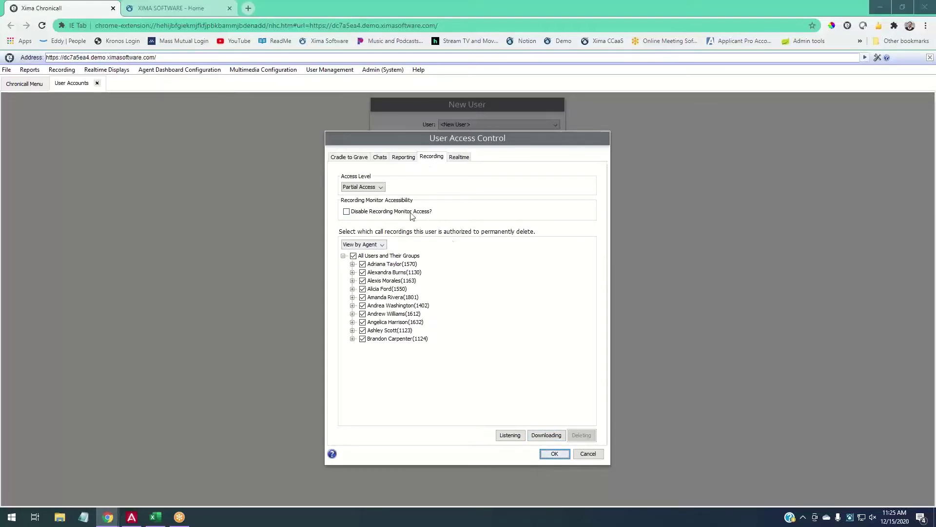
left_click(353, 256)
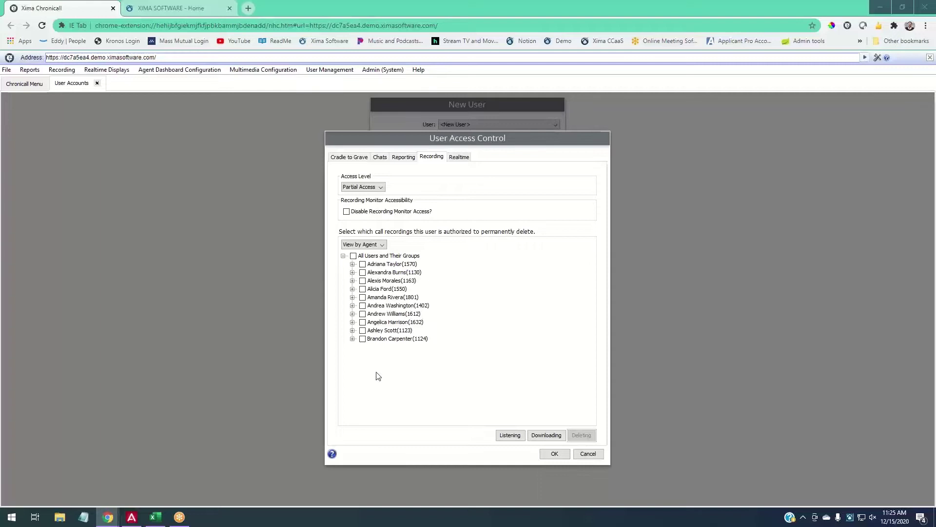
Re-allow Downloading for all agents, confirm Deleting stays cleared, then return to Cradle to Grave.
left_click(507, 437)
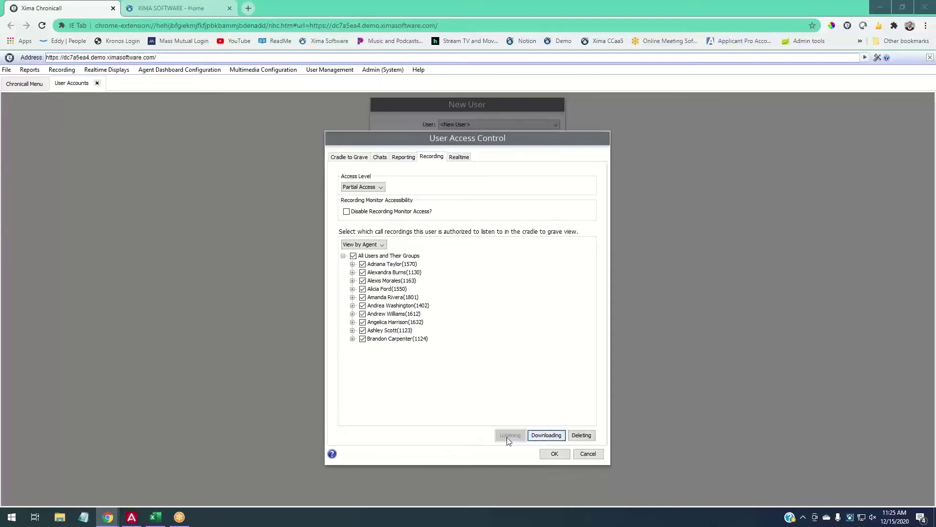
left_click(537, 433)
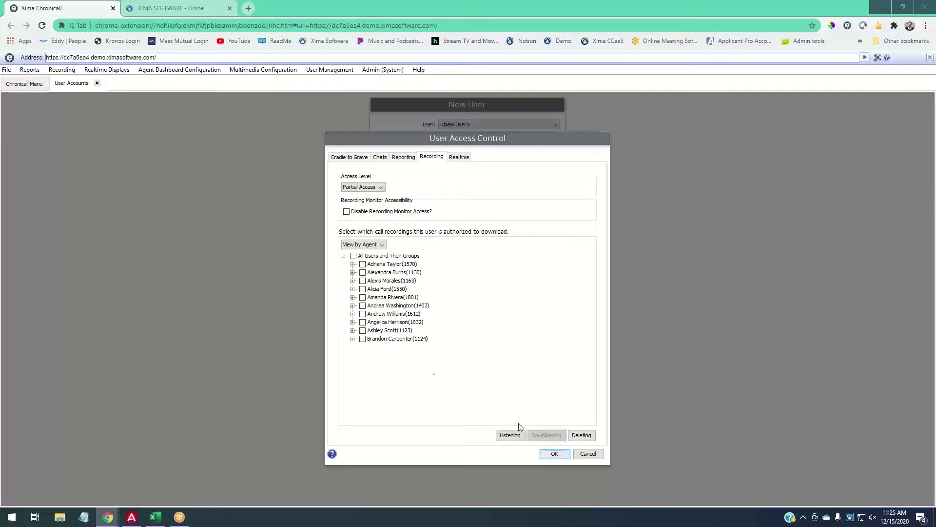
left_click(353, 257)
left_click(584, 436)
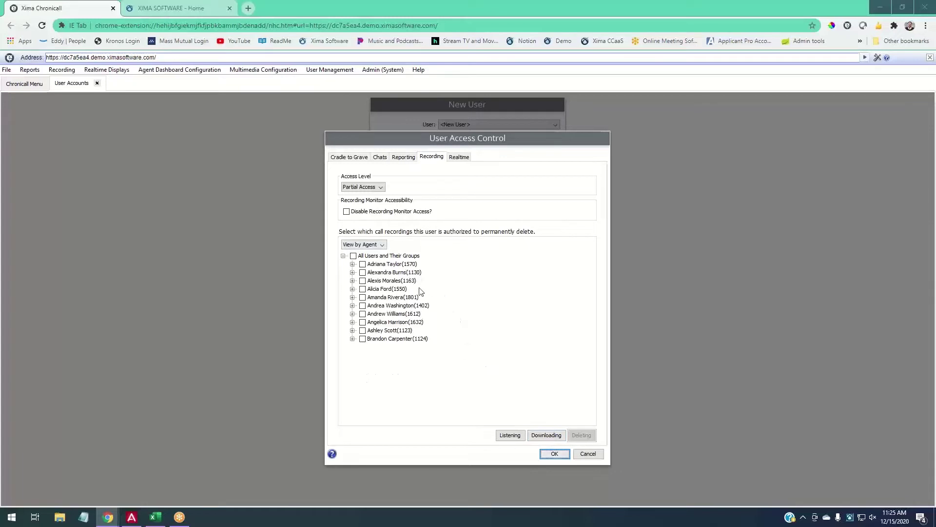
left_click(349, 157)
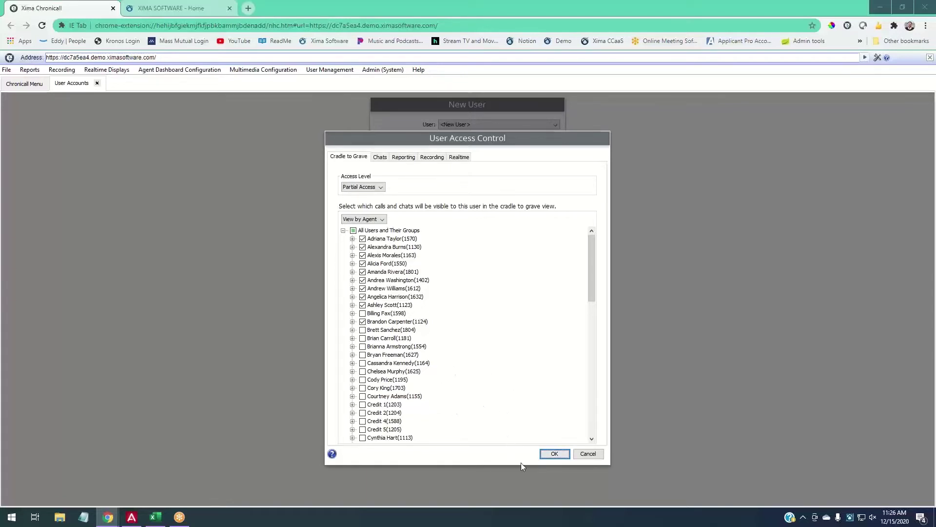
Confirm the new user's access settings and save the account with the User role.
left_click(554, 453)
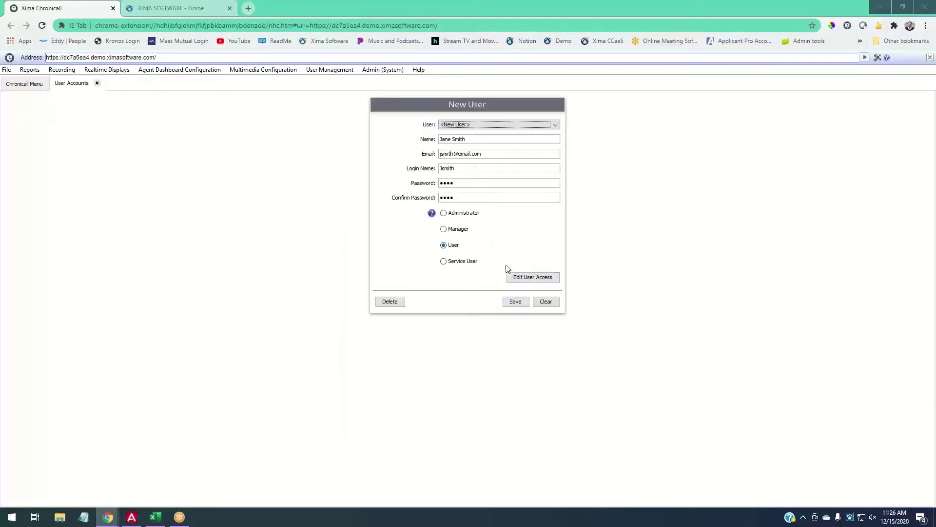
left_click(455, 125)
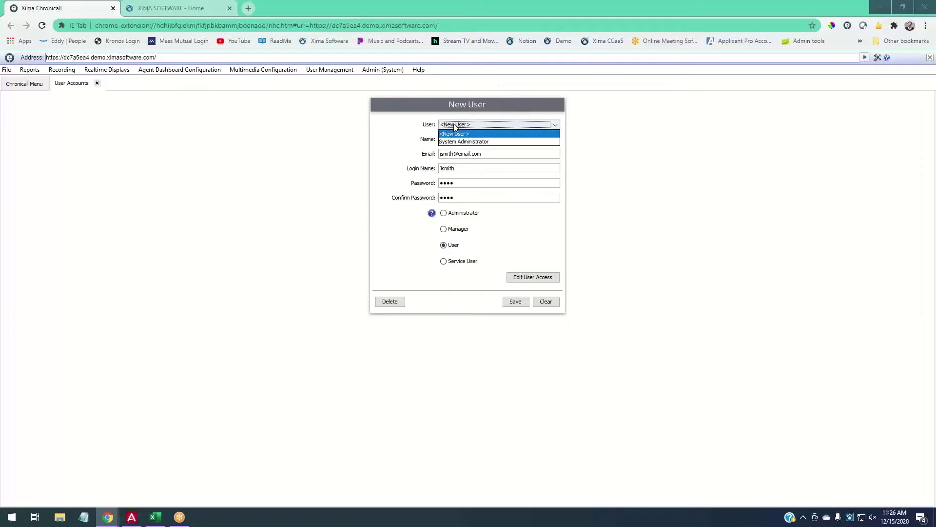
left_click(369, 143)
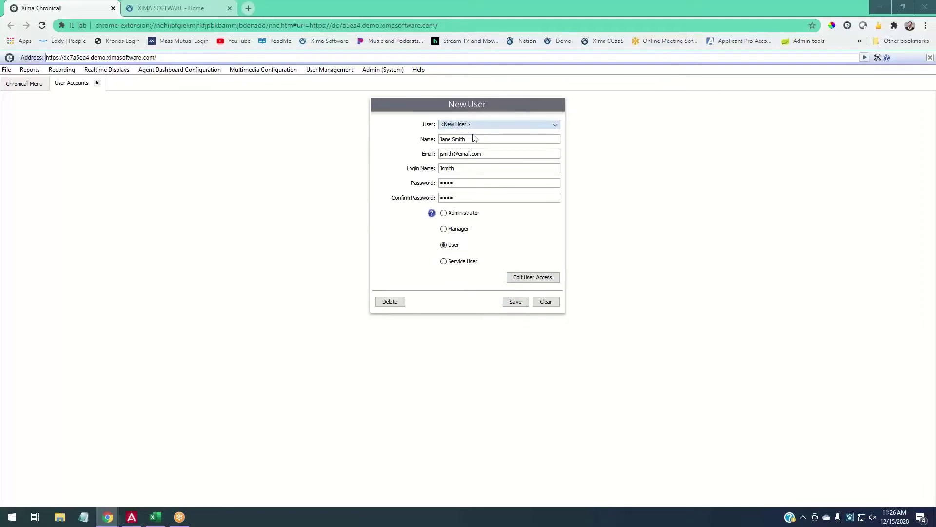
left_click(516, 301)
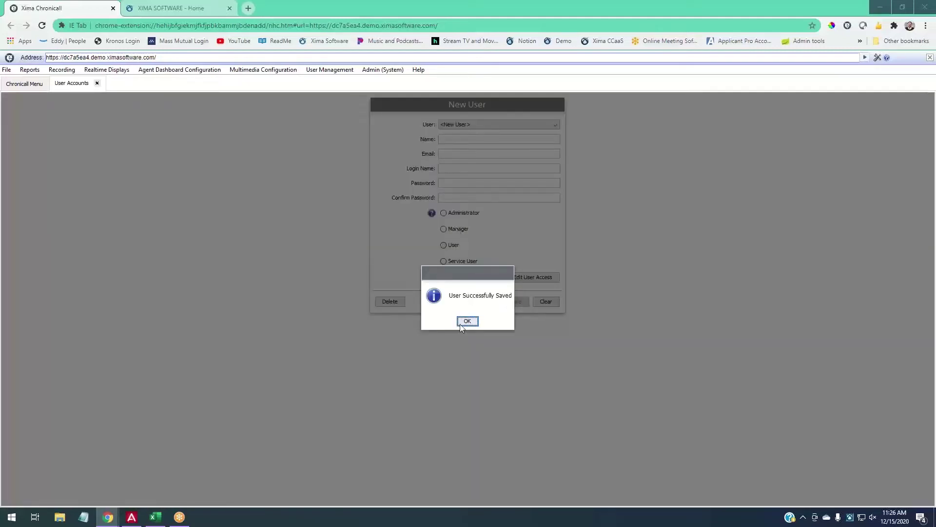
left_click(465, 319)
Reload the newly saved user from the User dropdown, then close User Accounts.
left_click(478, 125)
left_click(463, 141)
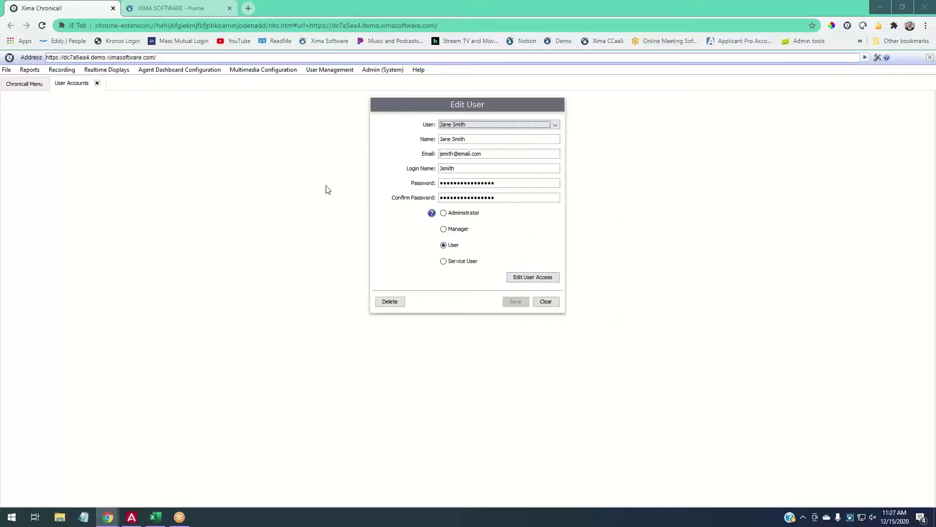
left_click(97, 83)
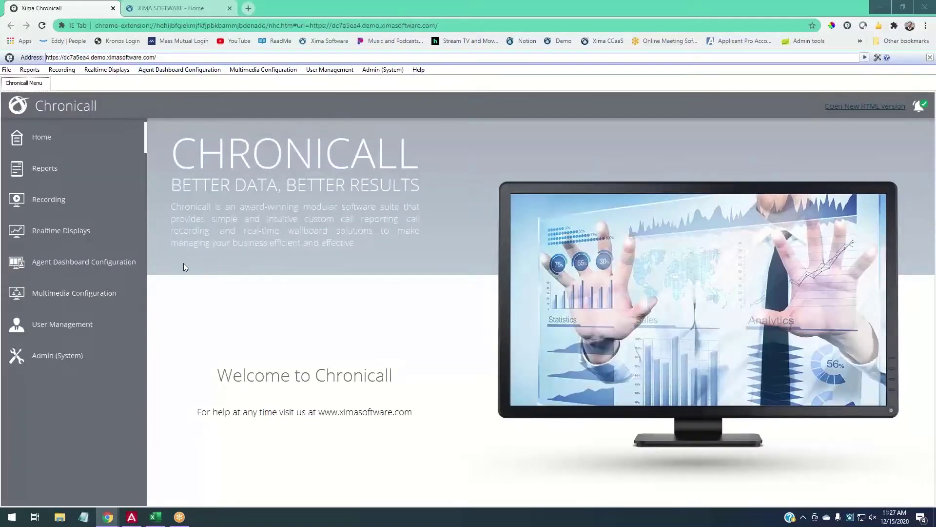
Go to Reports and open the Run Reports page of available reports.
left_click(38, 169)
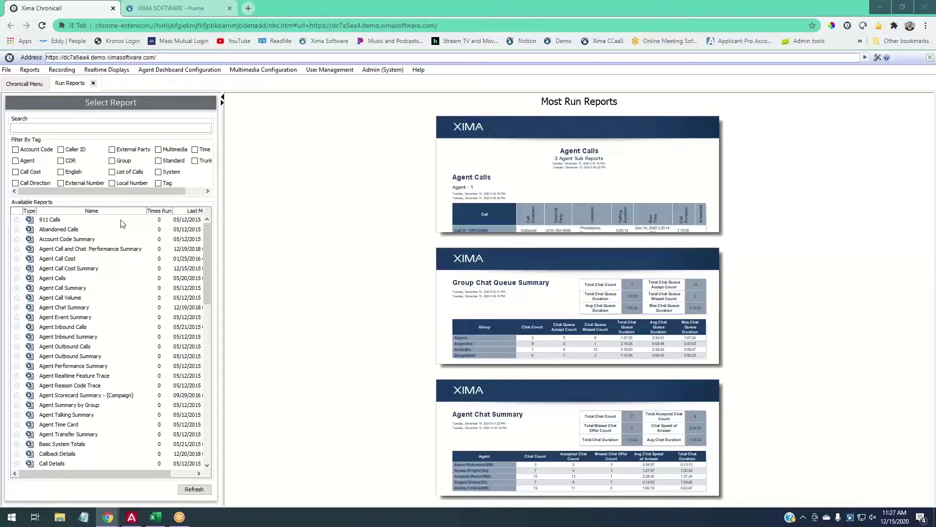
scroll(122, 223, "down", 8)
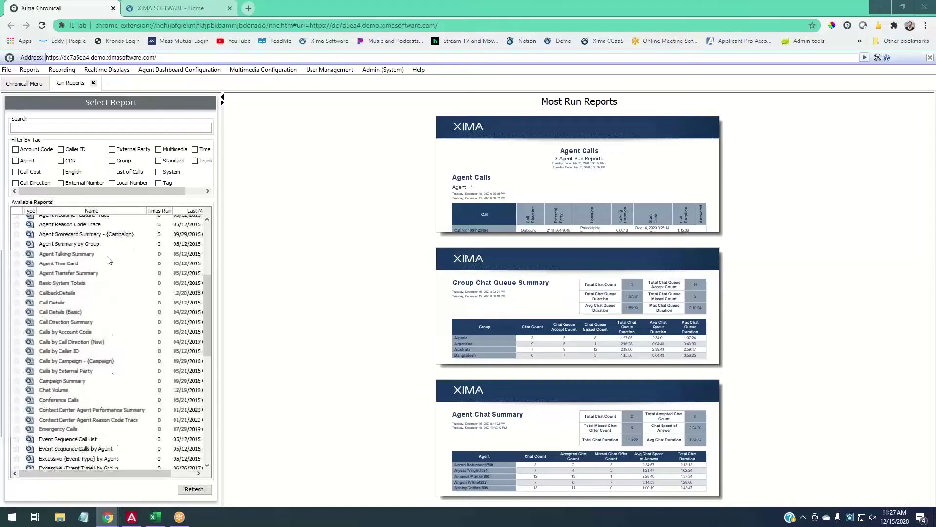
scroll(108, 261, "down", 7)
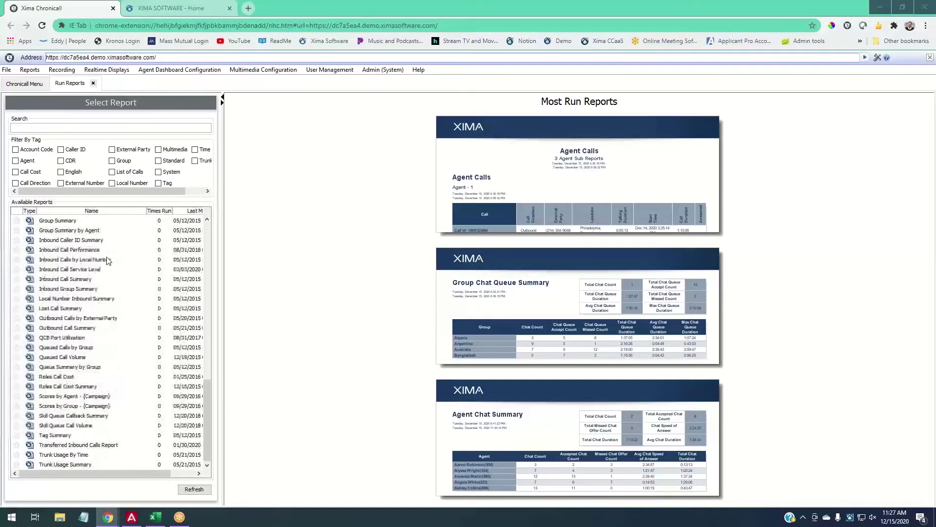
scroll(107, 261, "up", 15)
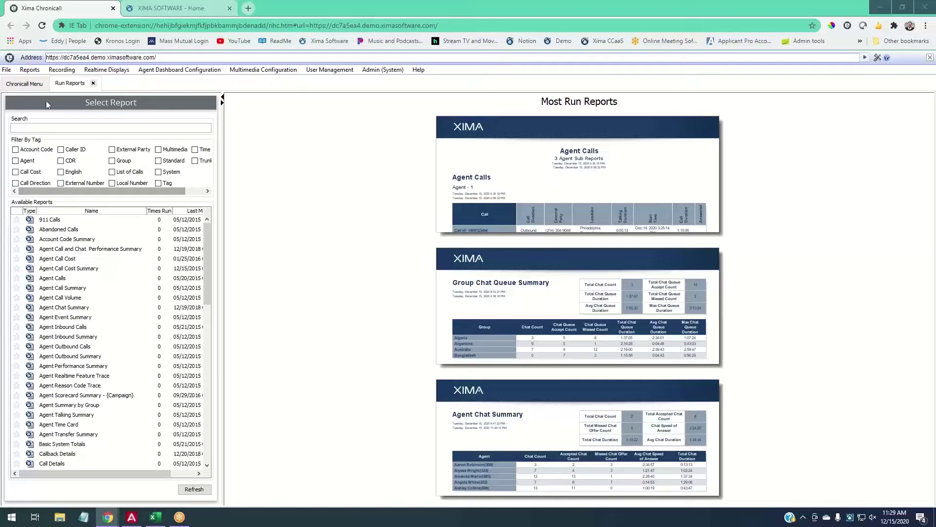
Search reports for 'agent', clear the search, then filter the list by the Agent tag.
left_click(33, 129)
type("agenet")
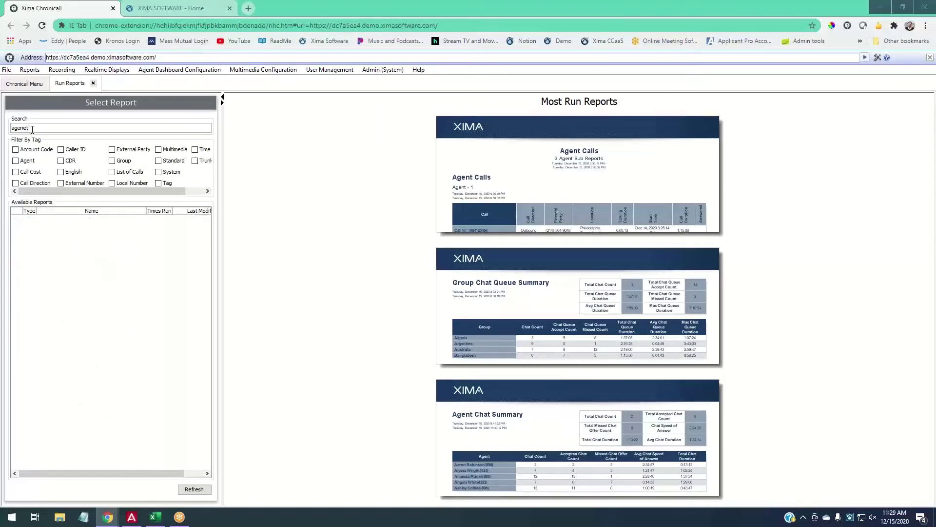
key("BackSpace")
key("BackSpace")
type("t")
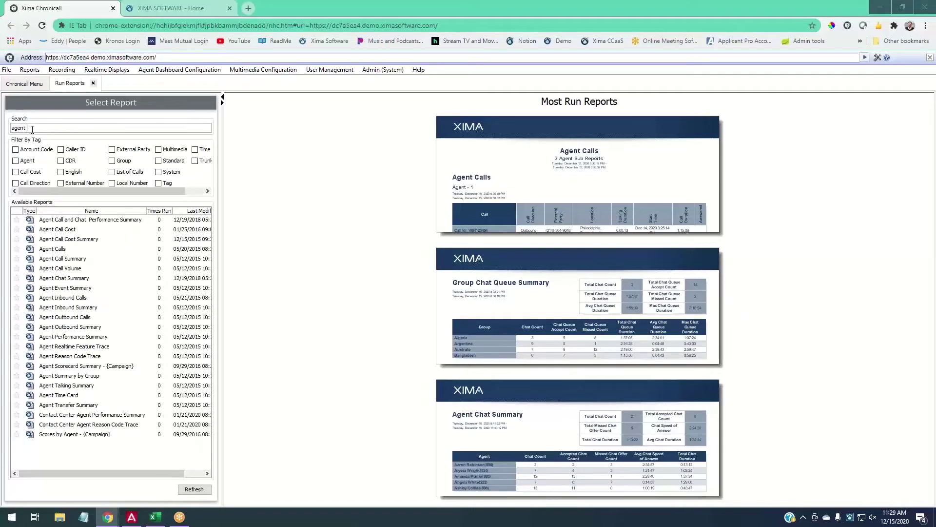
left_click_drag(33, 129, 7, 131)
key("BackSpace")
left_click(28, 161)
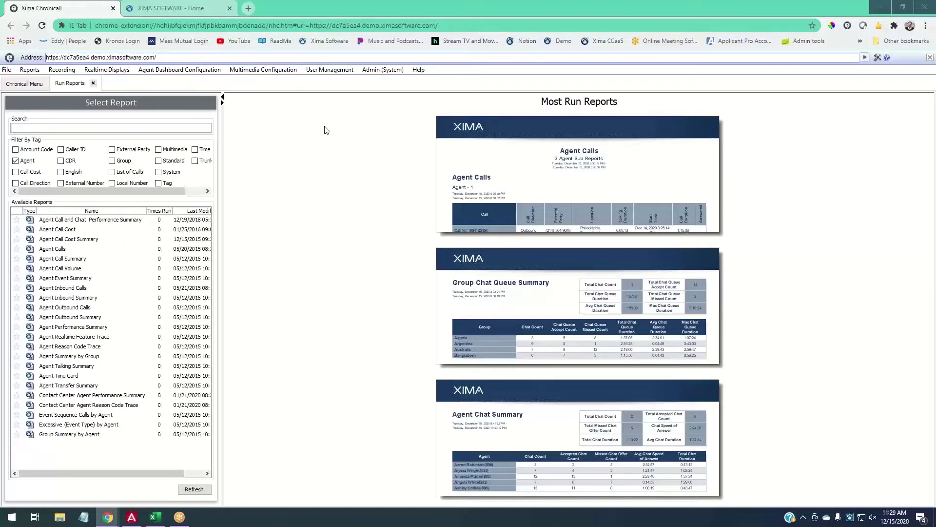
Try an 'inbound' search and the Agent, External Party and CDR tags, then clear all filters.
type("inbound")
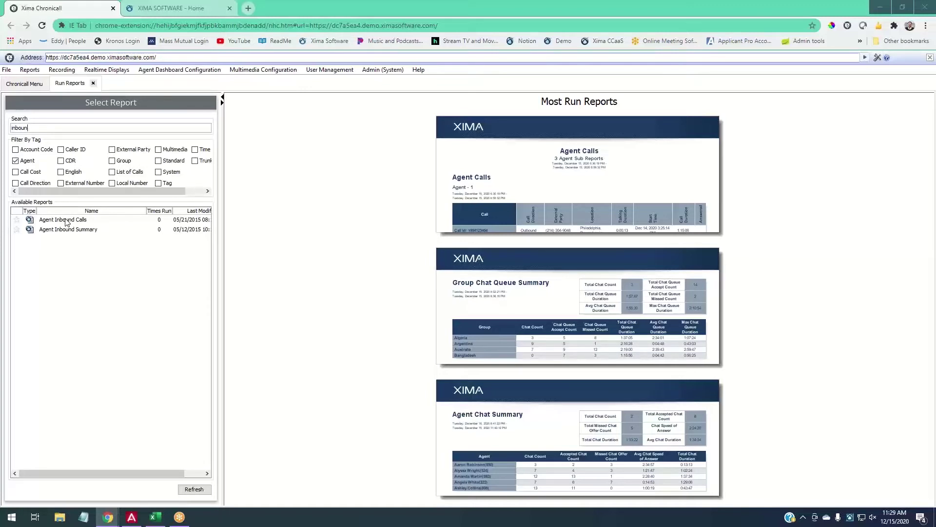
key("BackSpace")
key("BackSpace")
key("BackSpace")
key("BackSpace")
key("BackSpace")
key("BackSpace")
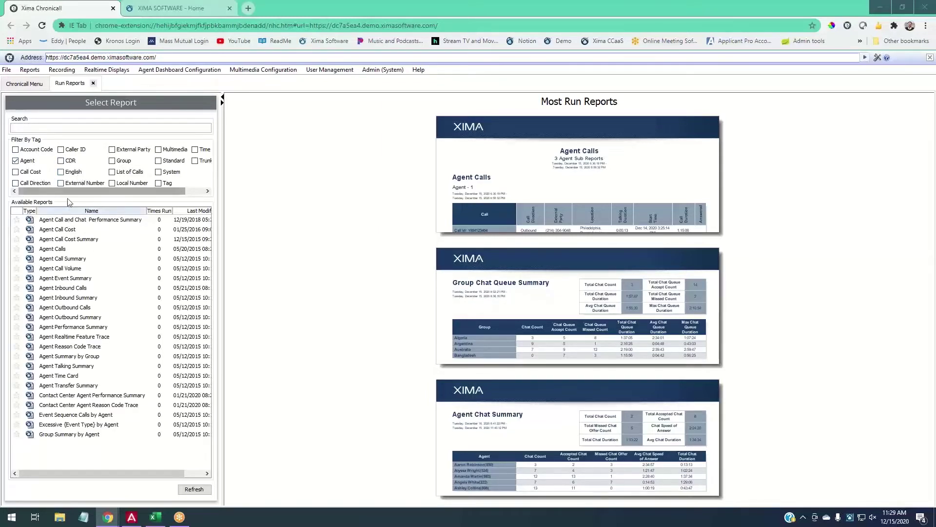
left_click(15, 160)
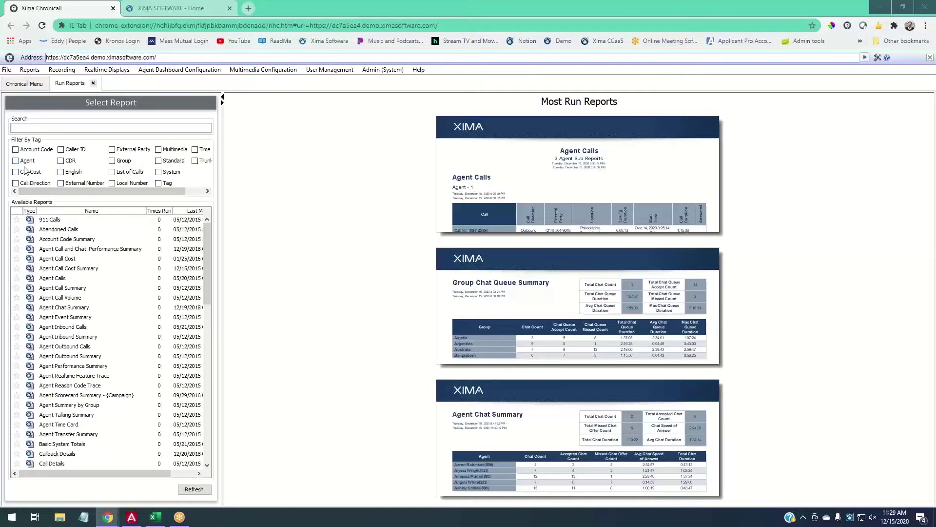
left_click(26, 162)
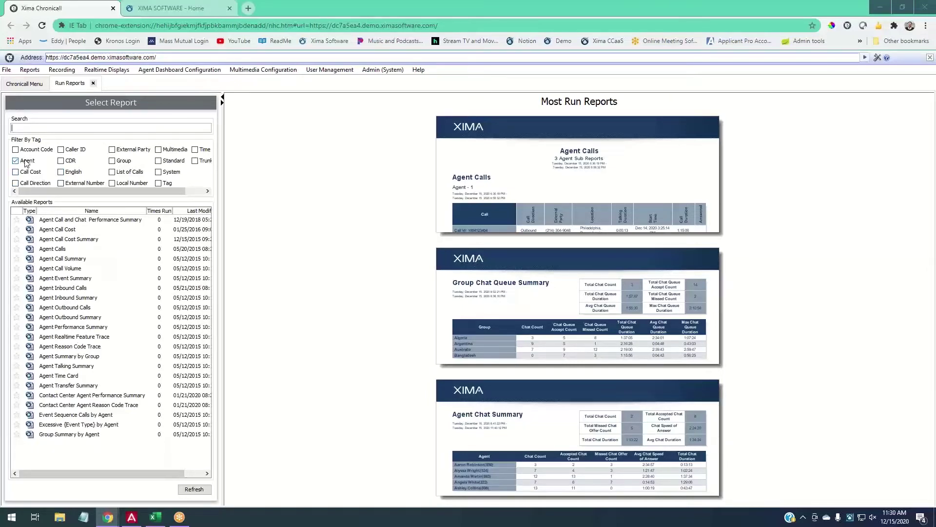
left_click(27, 162)
left_click(124, 151)
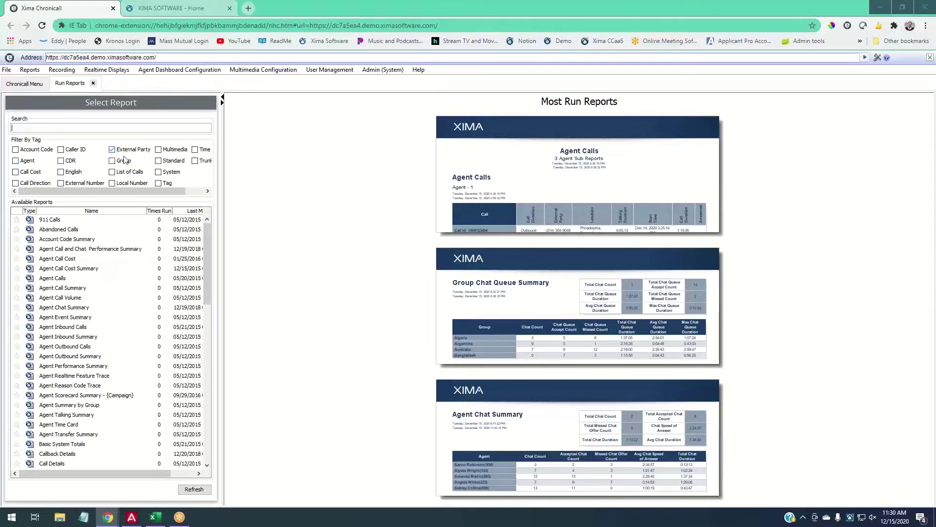
left_click(104, 162)
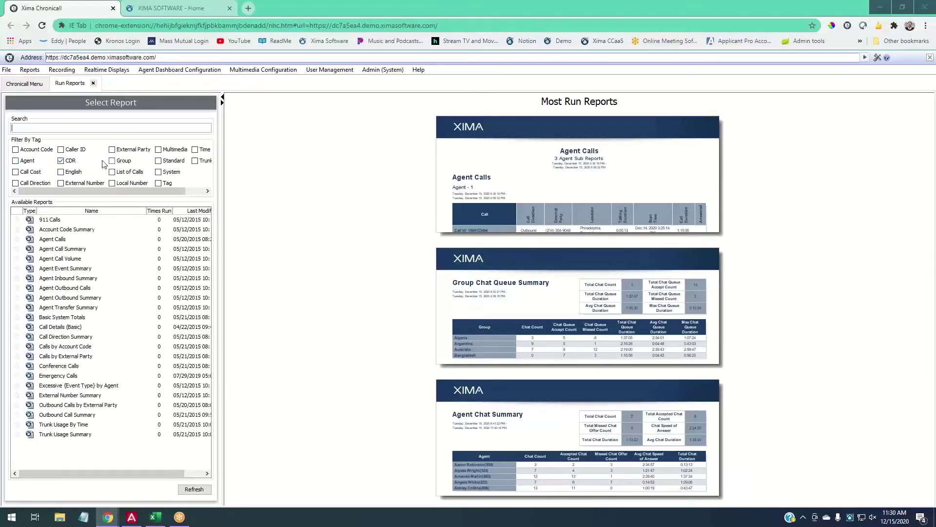
left_click(68, 161)
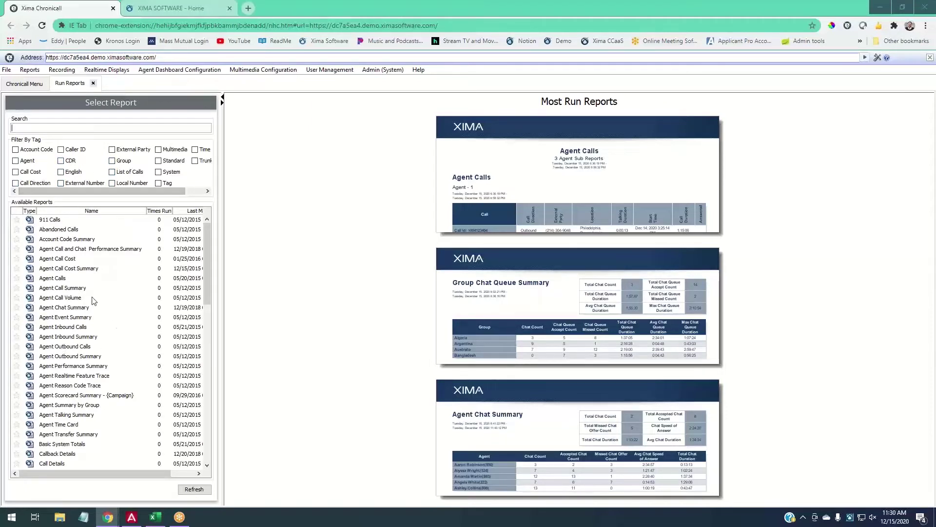
left_click(36, 122)
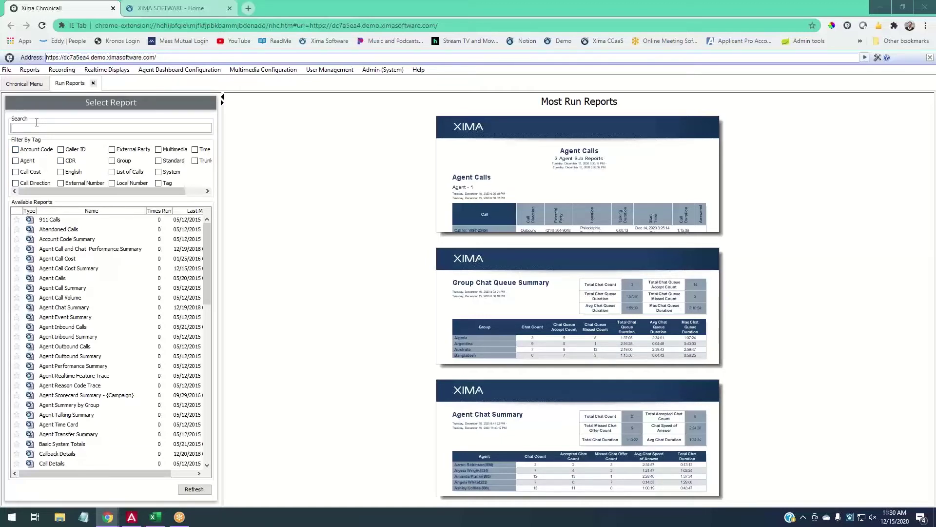
Select Agent Inbound Summary in Available Reports and refresh to load its preview.
left_click(18, 280)
left_click(20, 337)
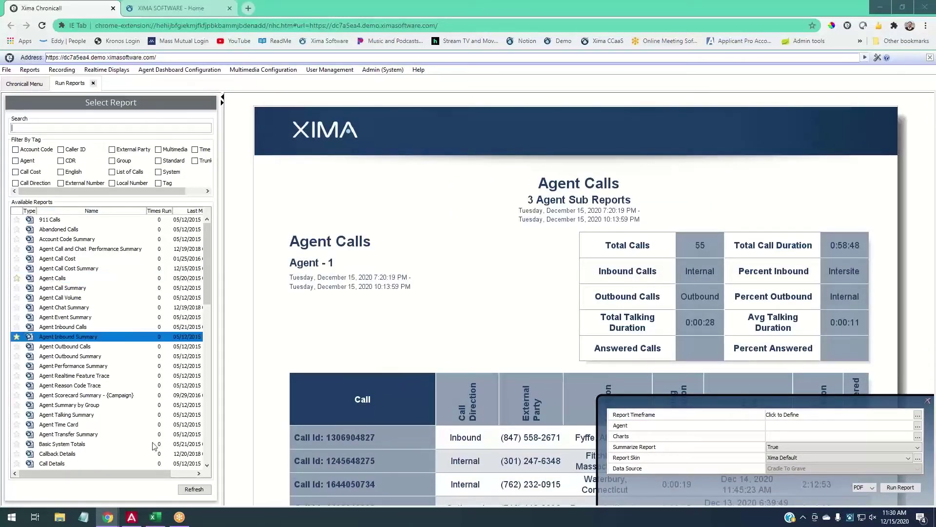
left_click(197, 490)
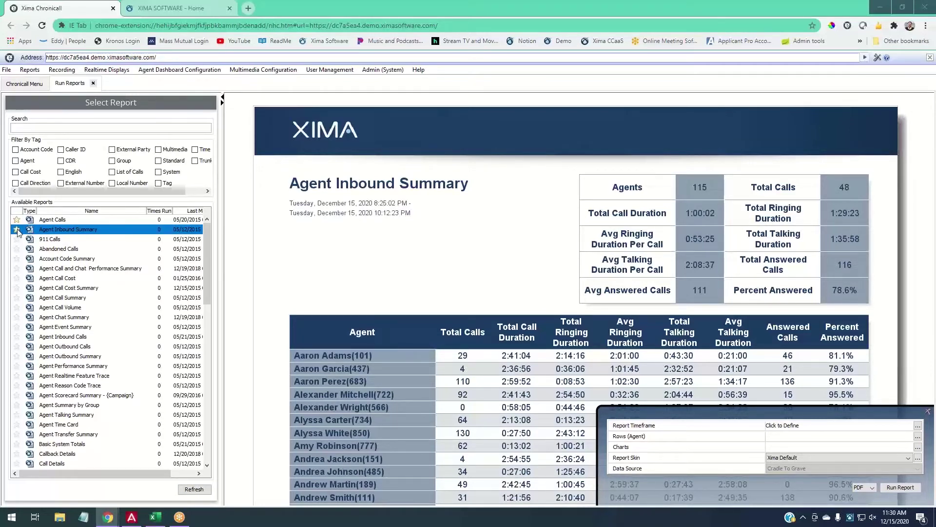
Reselect Agent Calls and refresh its preview, with Summarize Report True and Xima Default skin.
left_click(17, 220)
left_click(195, 490)
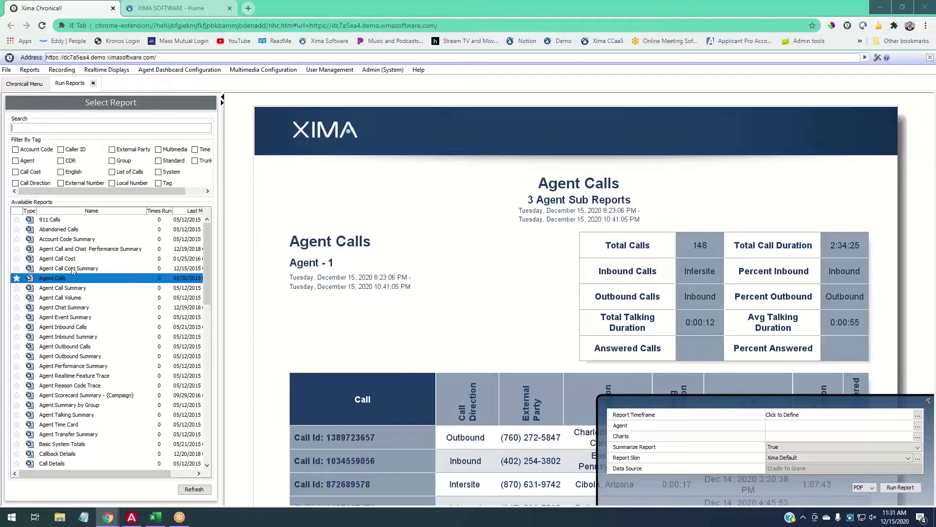
Select Abandoned Calls in the Available Reports list to preview it.
left_click(82, 230)
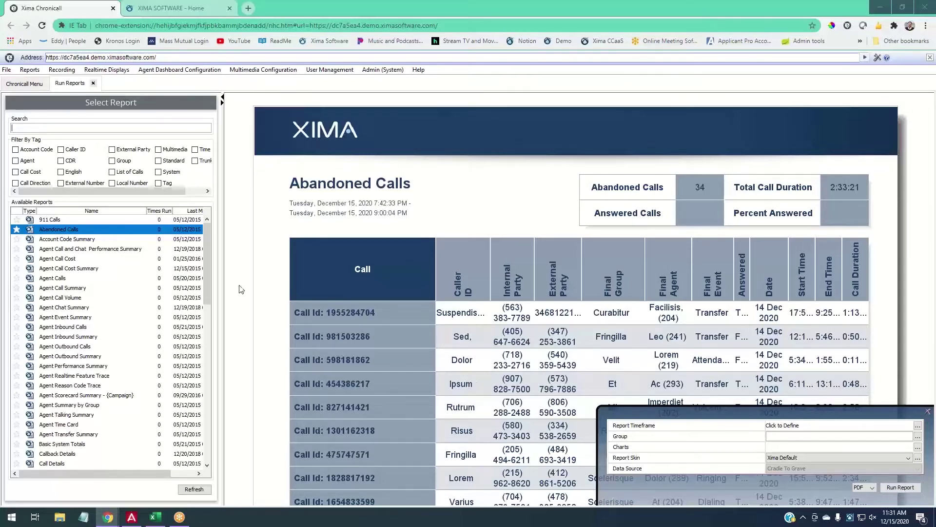
left_click(60, 288)
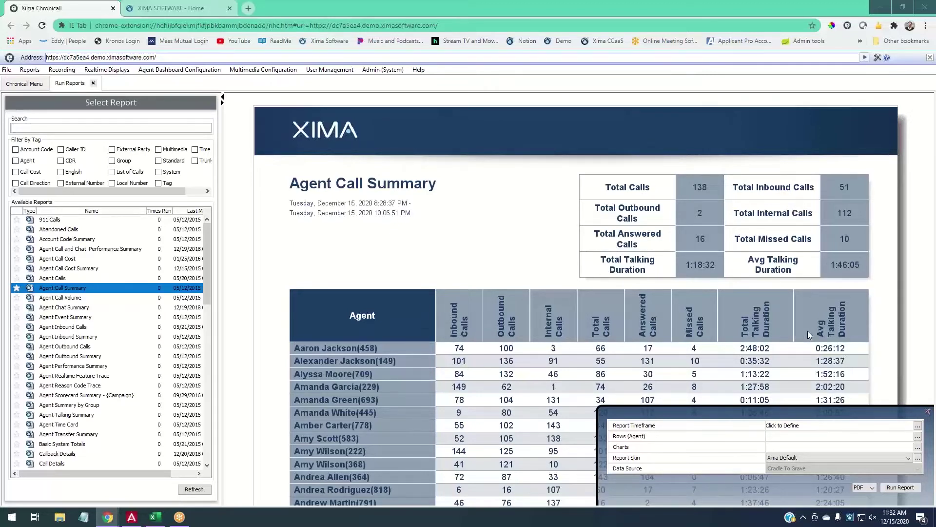
left_click(71, 230)
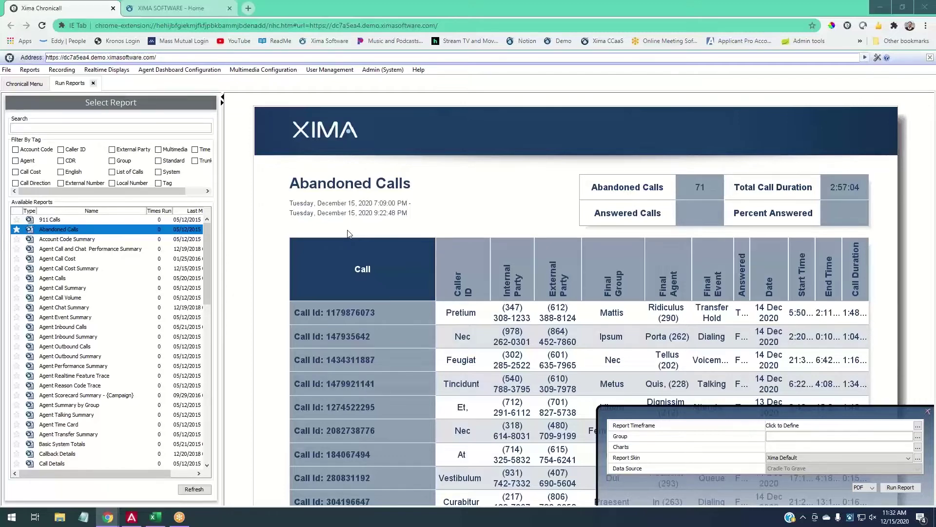
Read the Chronicall Guide's 'Abandoned Calls vs. Missed Calls' article, then return to the Abandoned Calls preview.
left_click(155, 11)
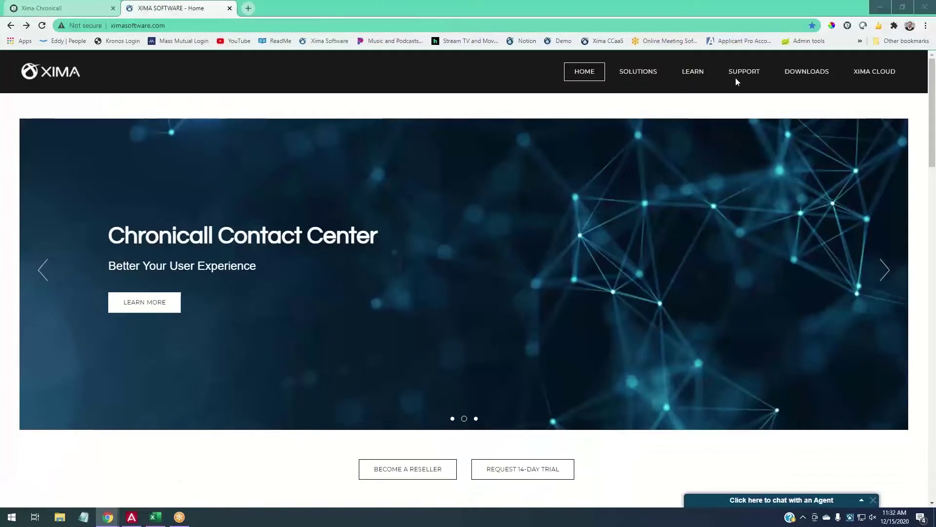
mouse_move(735, 77)
left_click(751, 91)
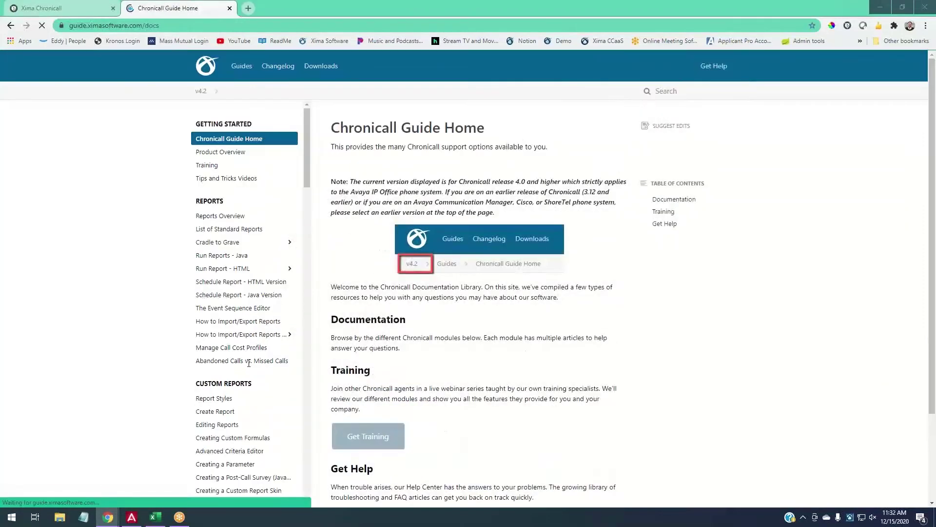
left_click(248, 361)
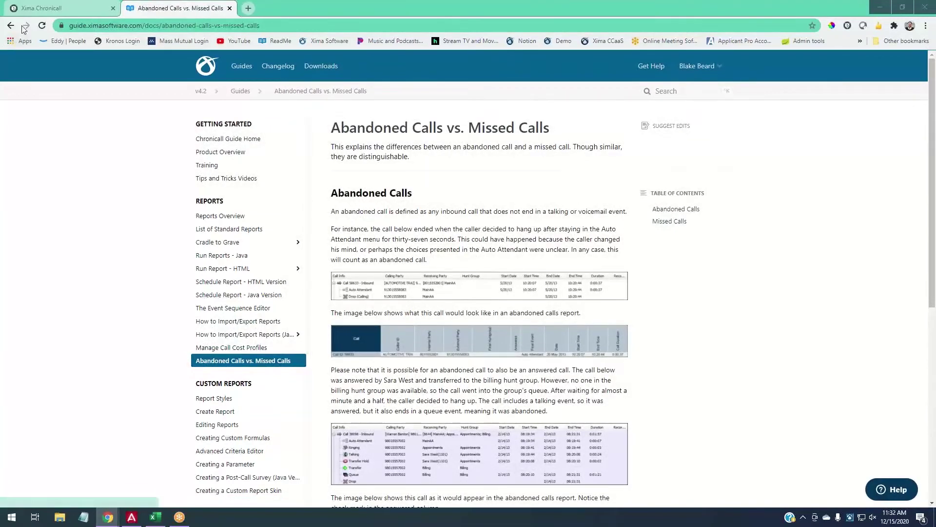
left_click(40, 9)
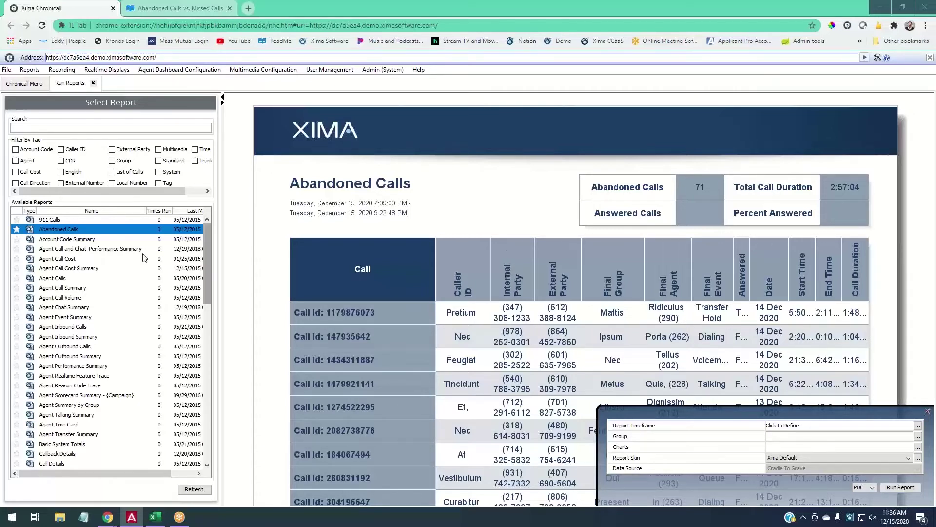
Preview Agent Call Summary, then switch to Agent Calls showing 121 calls and 1:39:56 duration.
left_click(72, 290)
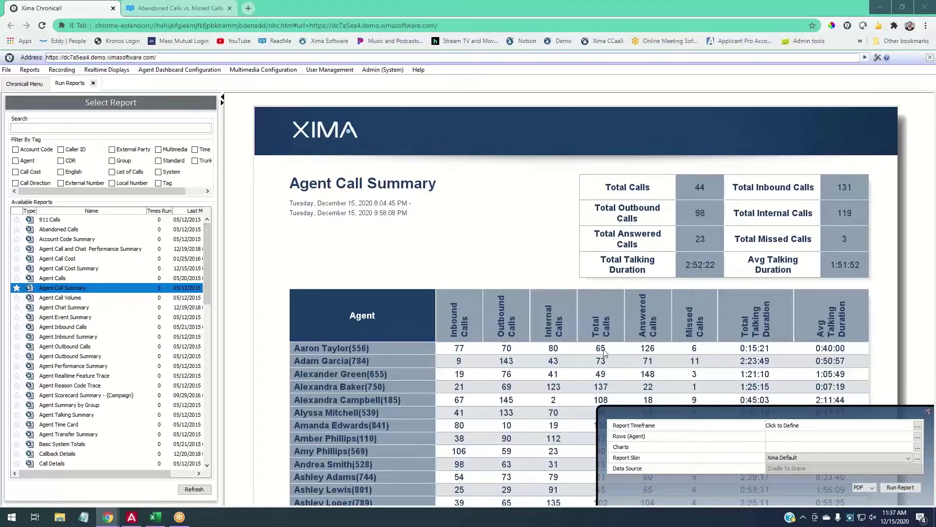
left_click(54, 278)
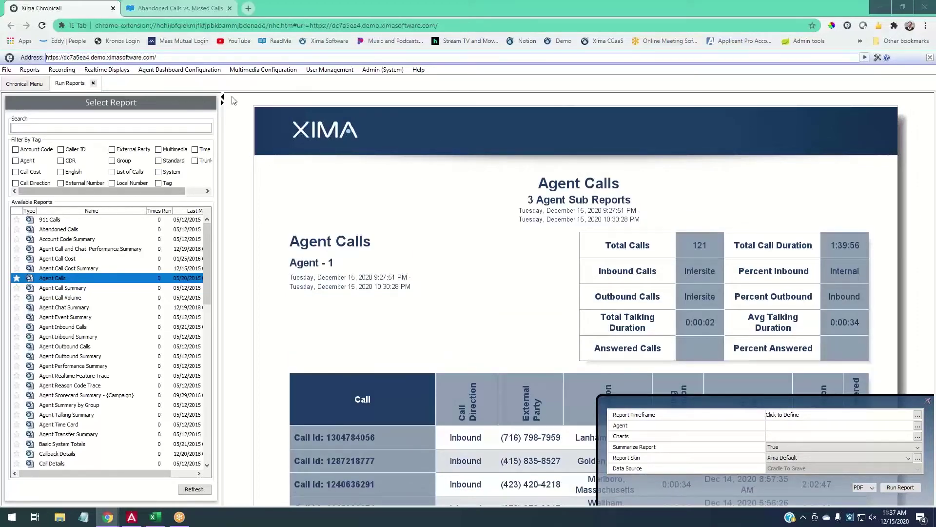
Widen the report list to show full names and modified dates, then reselect Agent Call Summary.
left_click_drag(228, 94, 361, 118)
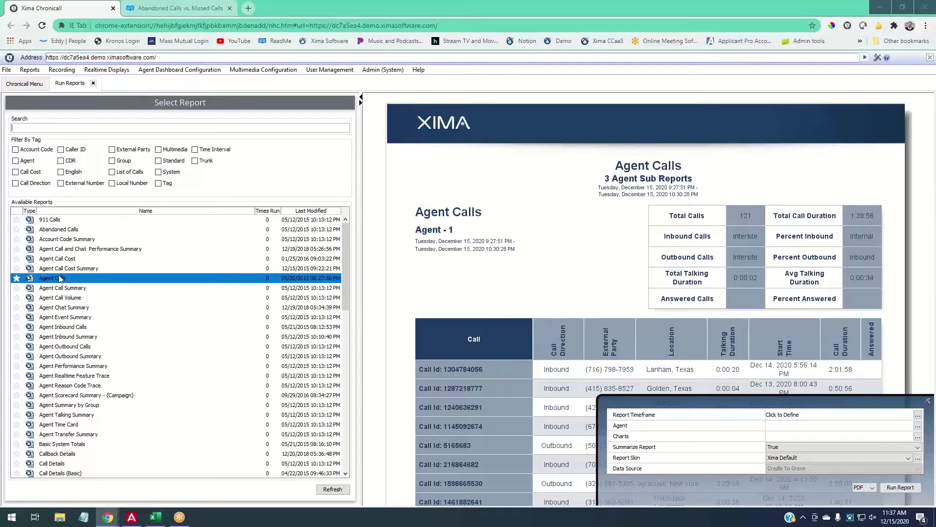
left_click(67, 289)
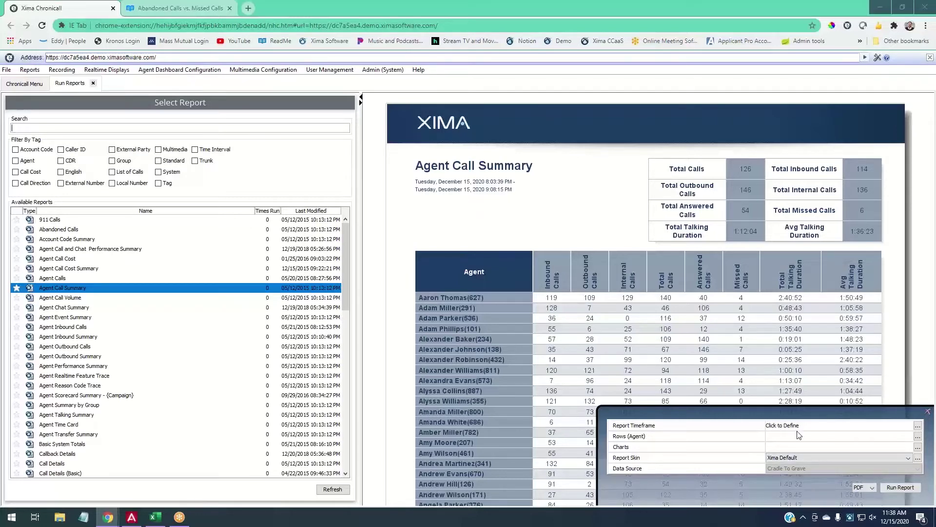
Pick year 2020 in the Timeframe calendar and select December 14 to 15 as the range.
left_click(917, 426)
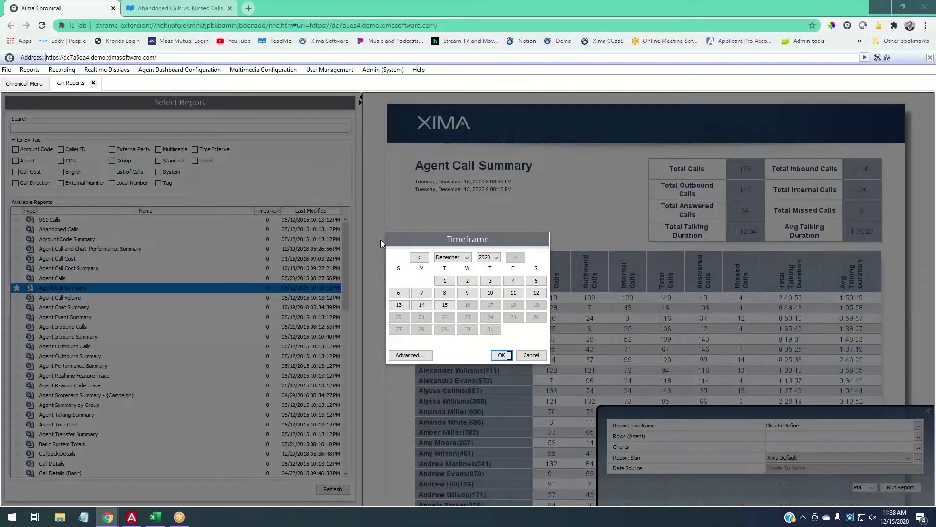
left_click(444, 281)
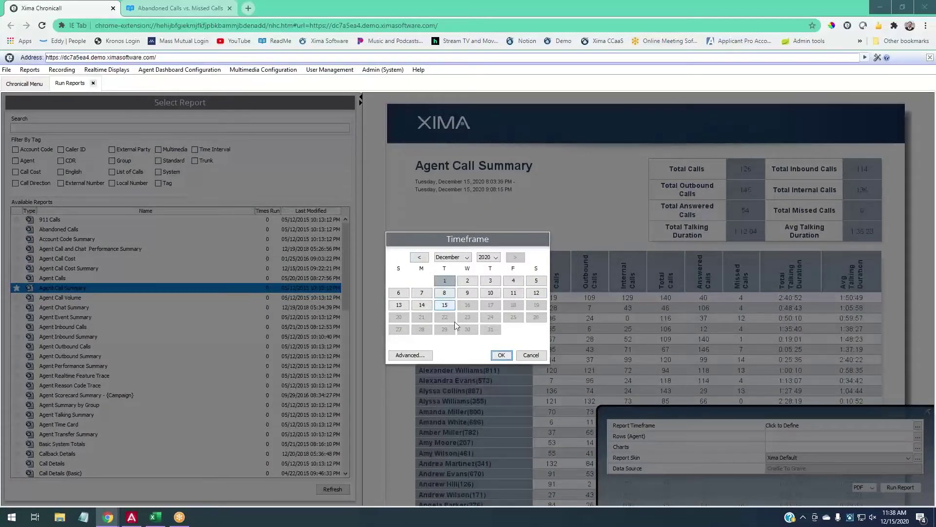
left_click(513, 280, "shift")
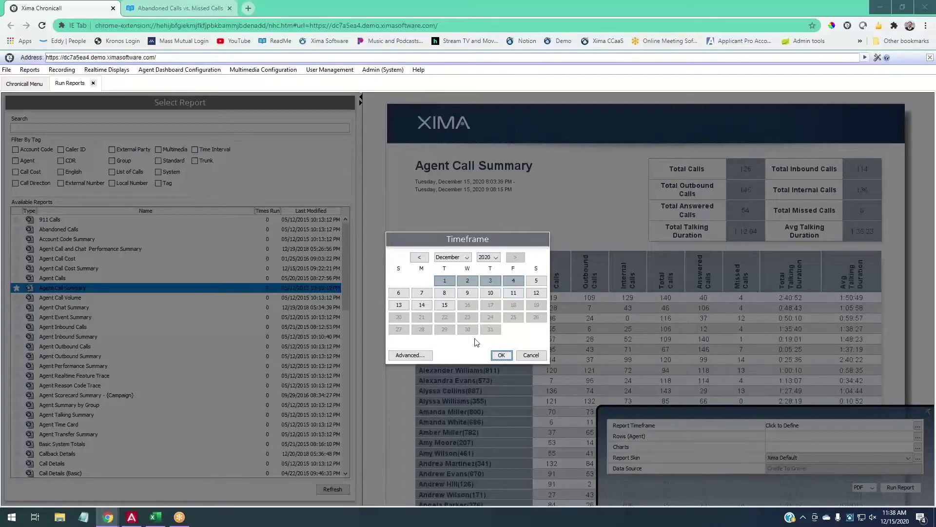
left_click(421, 293)
left_click(520, 296, "shift")
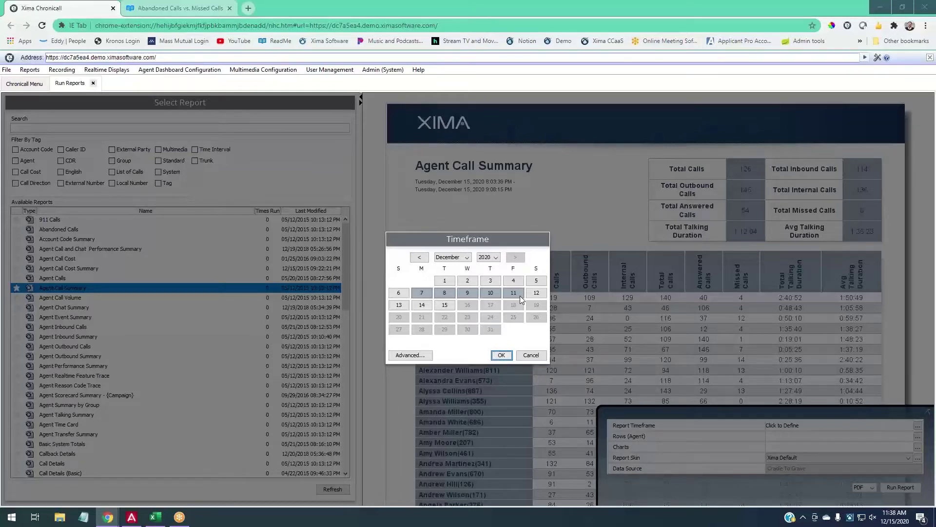
left_click(489, 257)
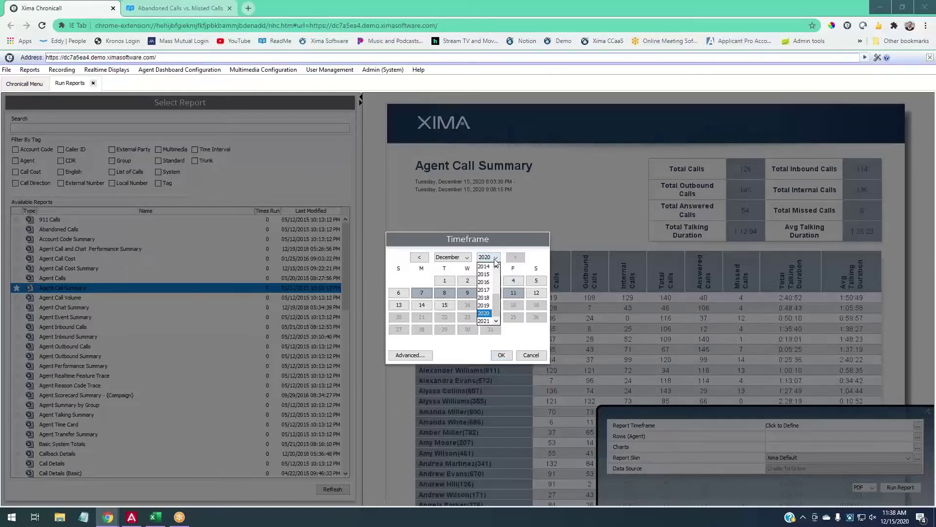
left_click(485, 298)
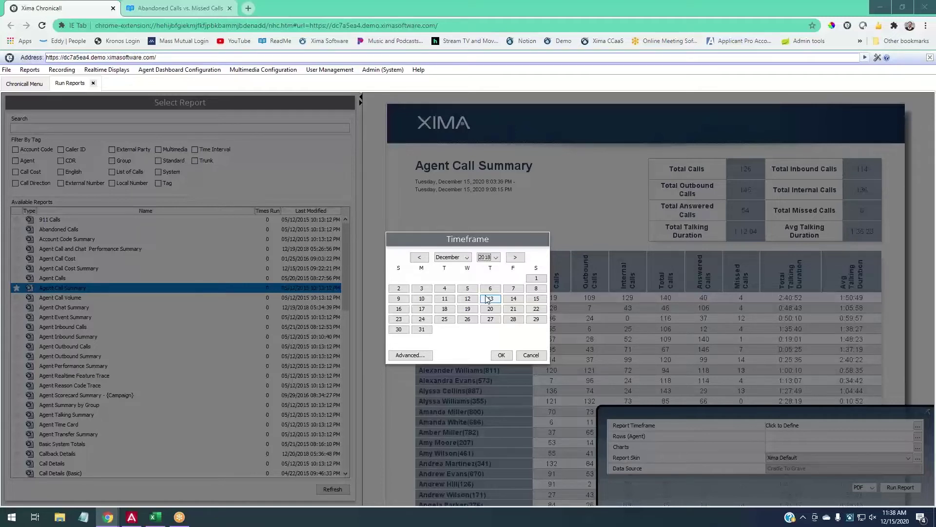
left_click(495, 257)
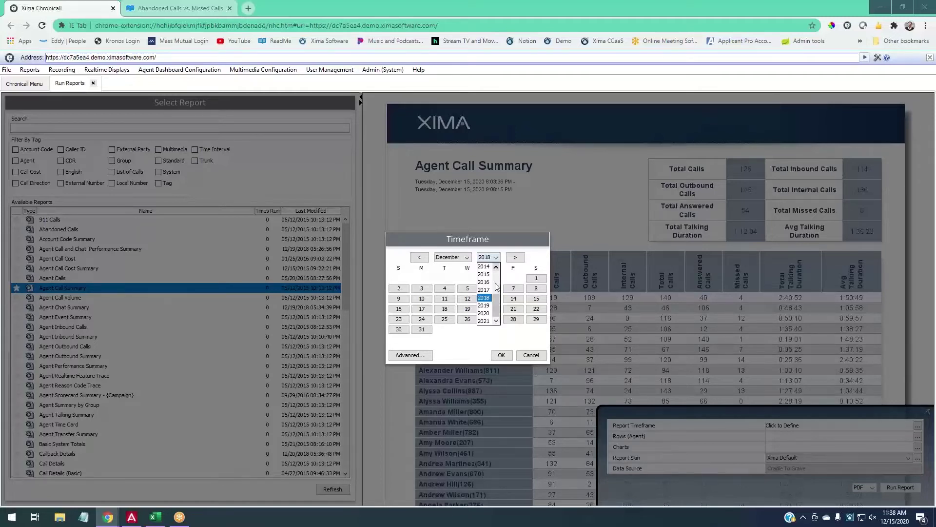
left_click(486, 313)
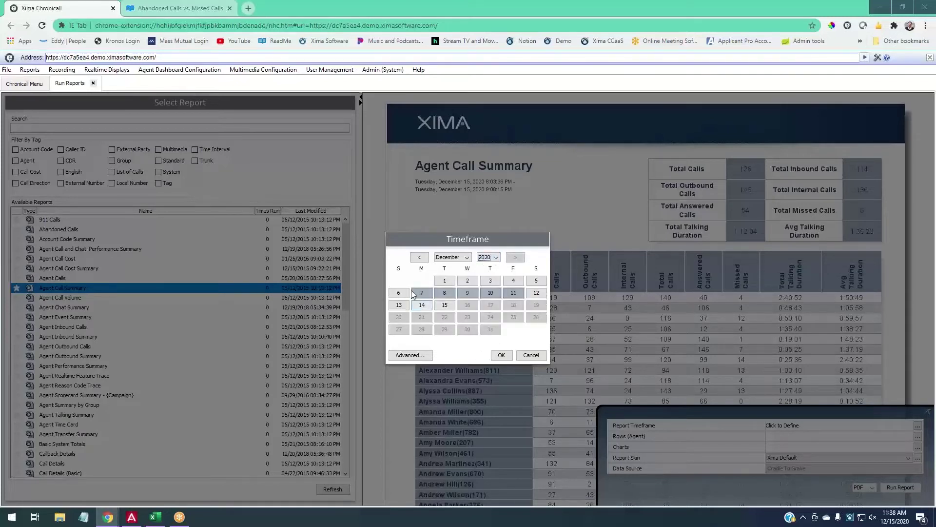
left_click_drag(424, 306, 445, 306)
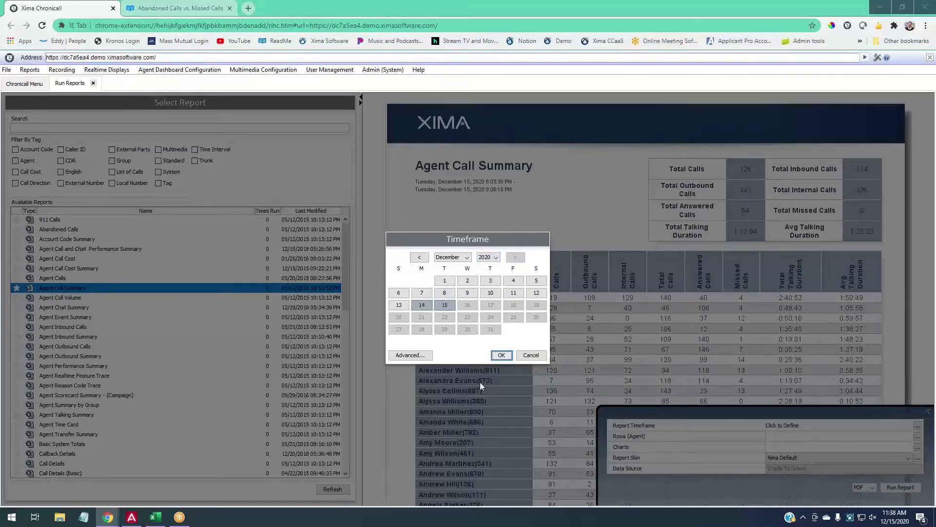
left_click(501, 355)
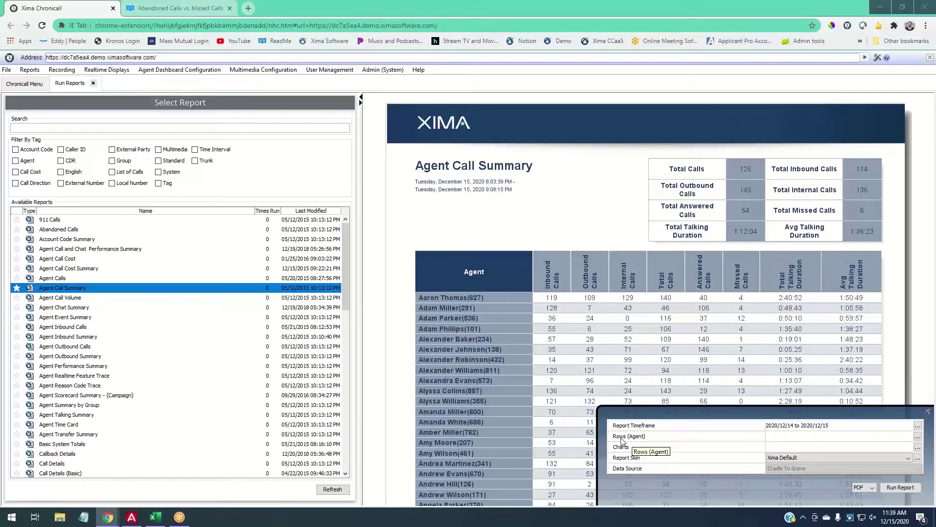
In the agent row chooser, tick seven agents on the Users tab, then deselect them all.
left_click(919, 437)
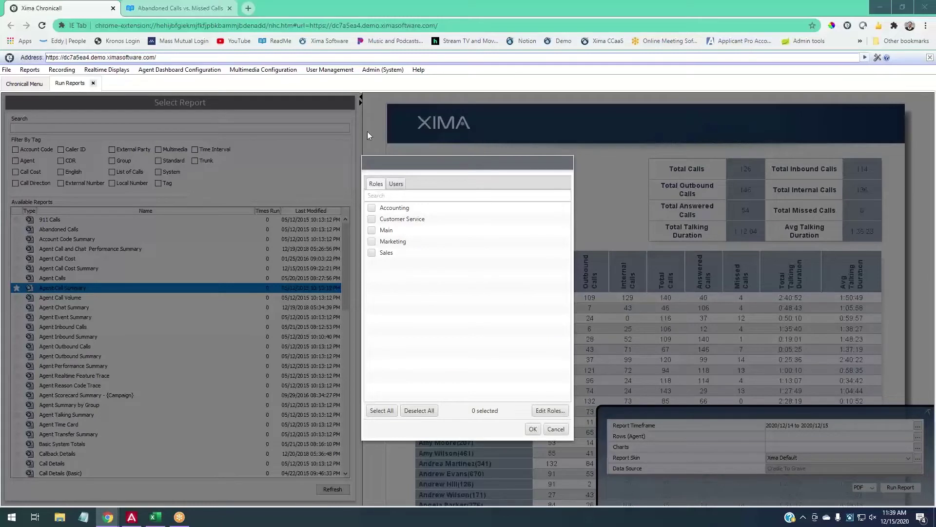
left_click(396, 182)
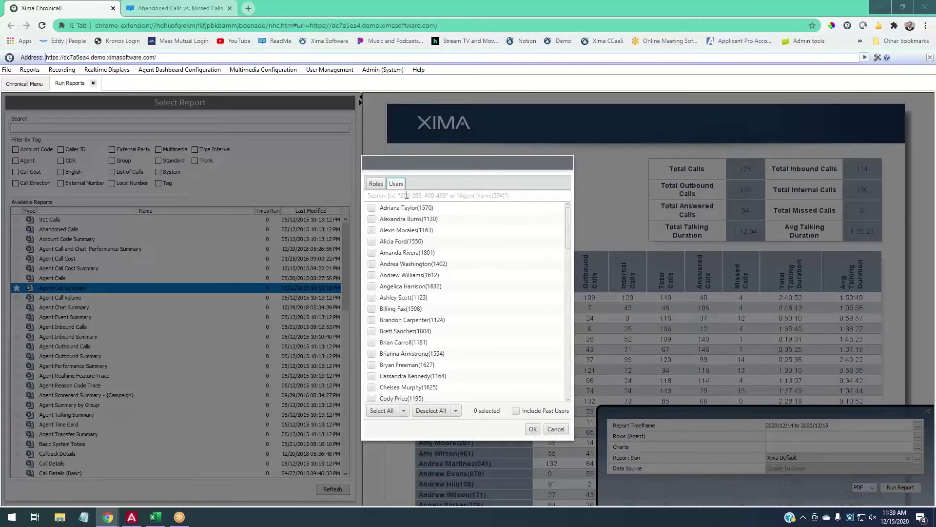
left_click(372, 208)
left_click(373, 220)
left_click(373, 230)
left_click(373, 242)
left_click(372, 253)
left_click(373, 264)
left_click(373, 276)
left_click(431, 411)
On the Roles tab, check and then uncheck Customer Service, leaving no role selected.
left_click(378, 185)
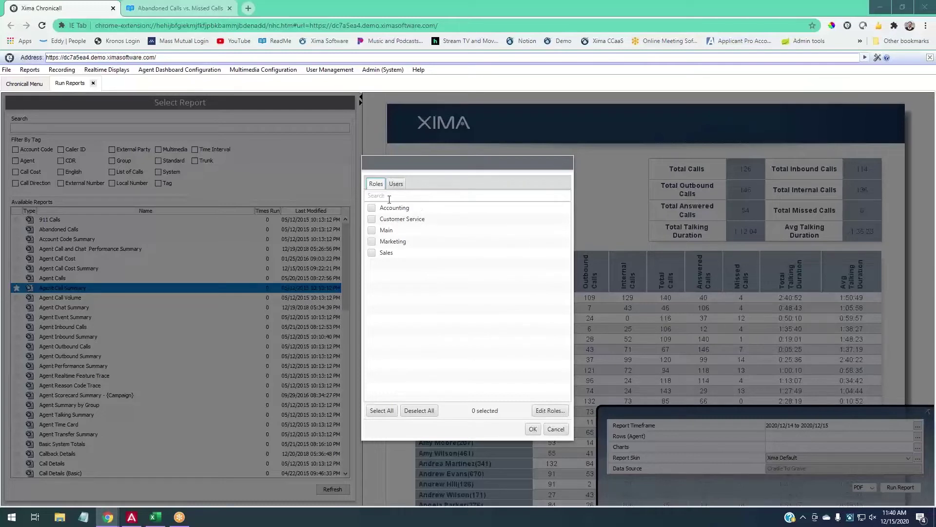
left_click(372, 220)
left_click(372, 219)
Open the Chronicall Roles editor from the row dialog and highlight the Accounting role.
left_click(554, 411)
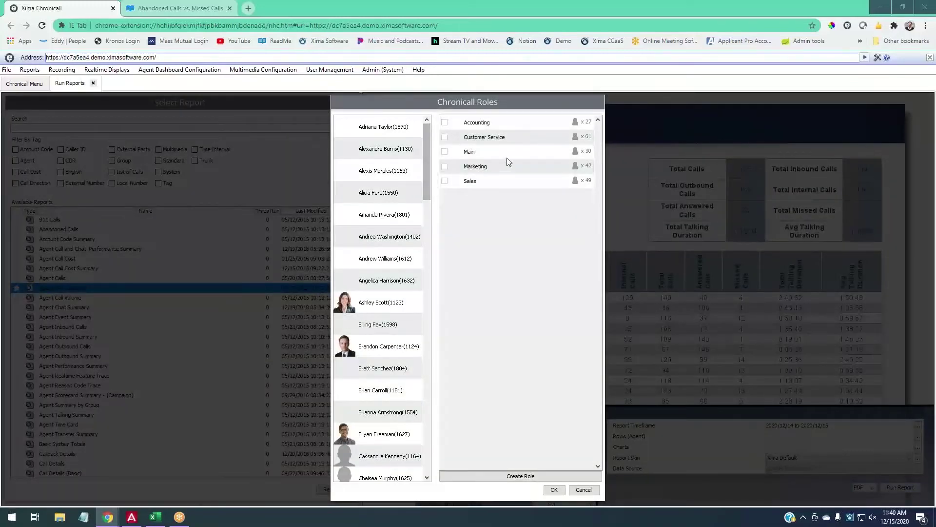
left_click(552, 126)
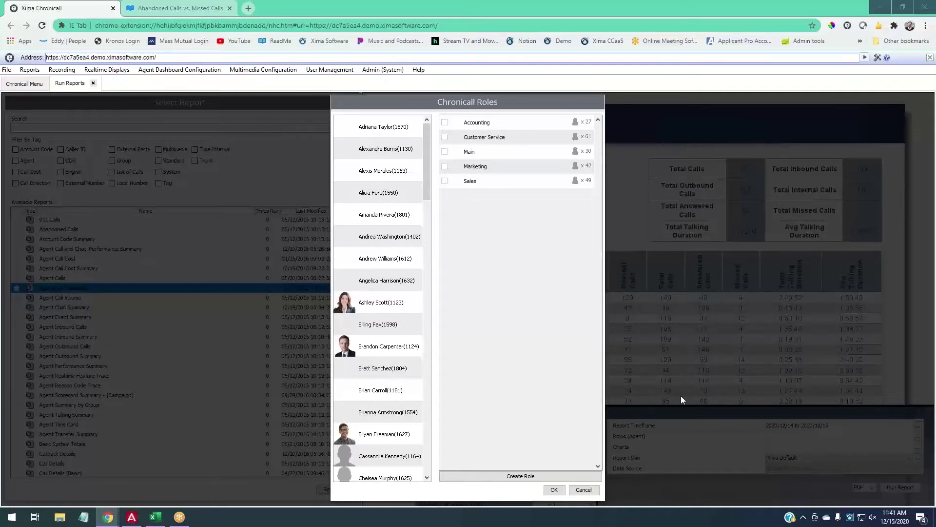
Create a new role and give it the team's name.
left_click(521, 476)
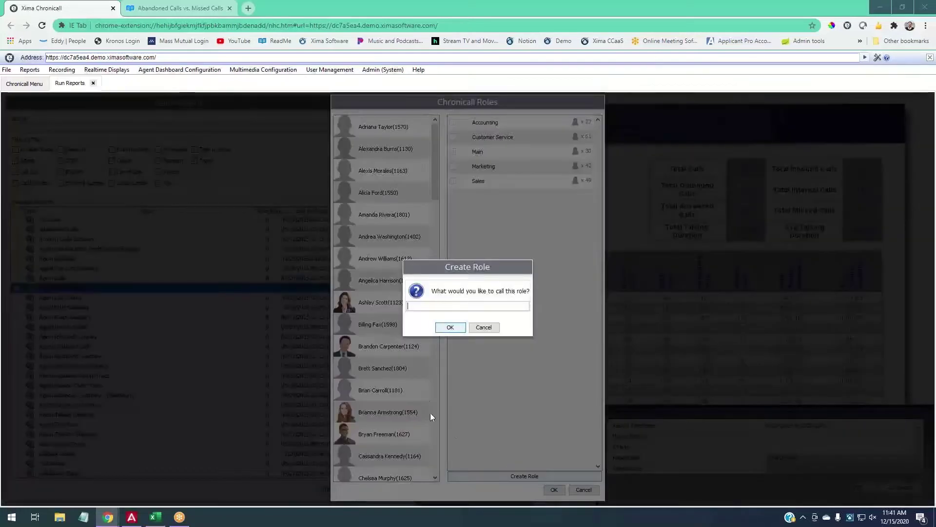
type("James")
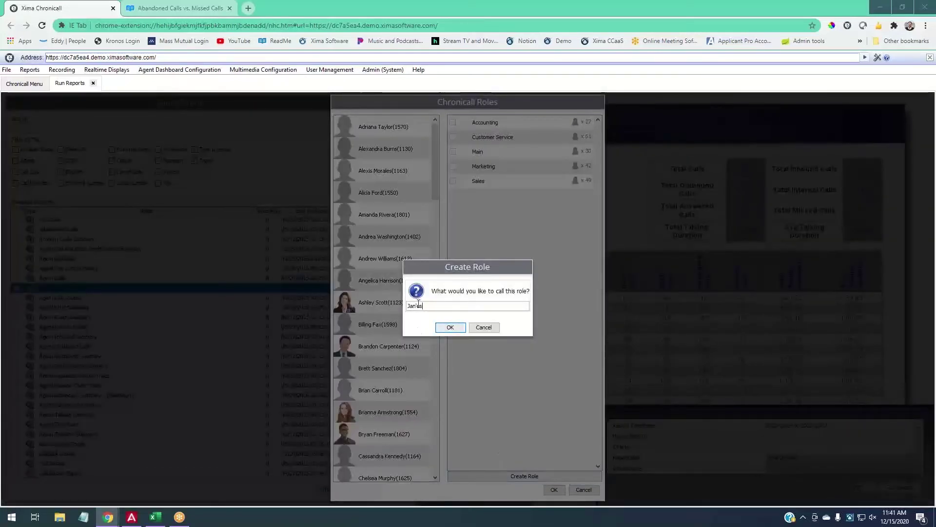
type(" Team")
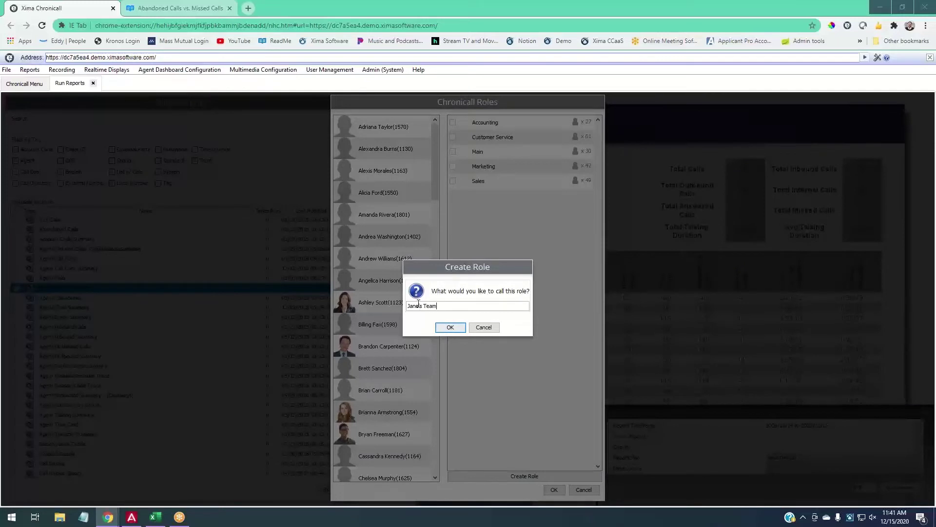
left_click(450, 327)
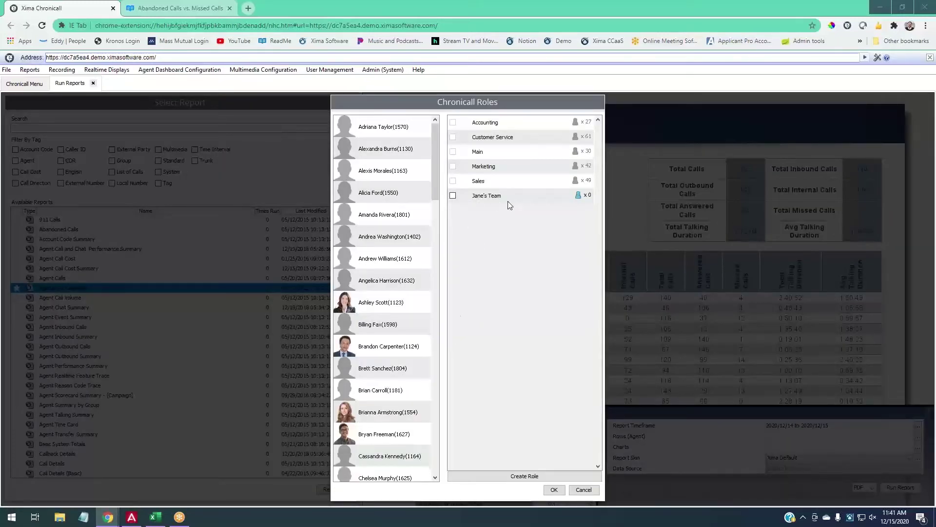
Assign ten agents as members of the new team role and apply.
left_click(579, 196)
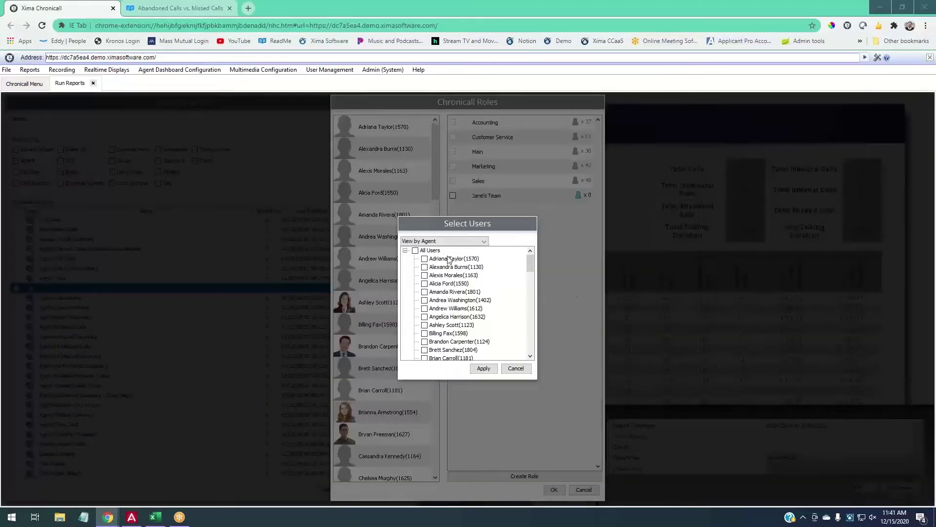
left_click(448, 259)
left_click(448, 267)
left_click(447, 275)
left_click(449, 284)
left_click(451, 292)
left_click(453, 301)
left_click(455, 308)
left_click(457, 317)
left_click(460, 325)
left_click(492, 369)
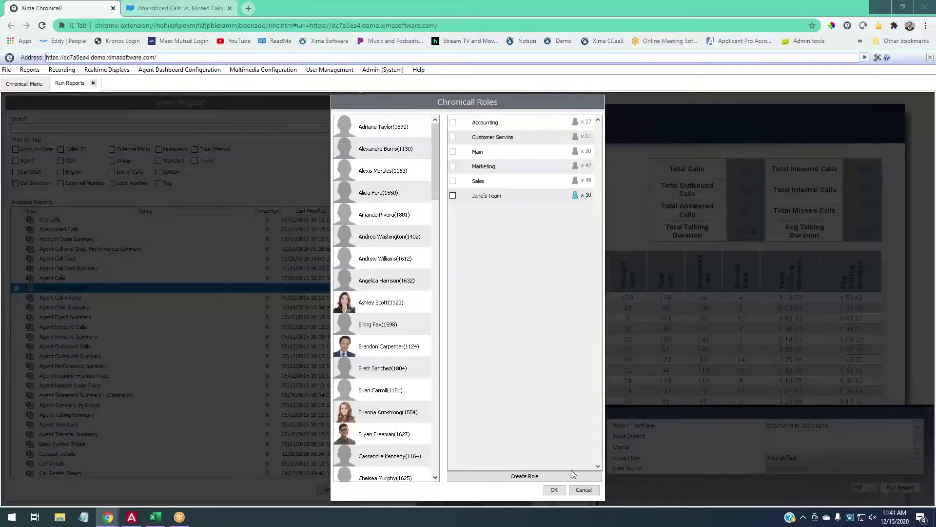
Save the roles, choose the new team role as the report rows, and confirm it stayed selected.
left_click(564, 489)
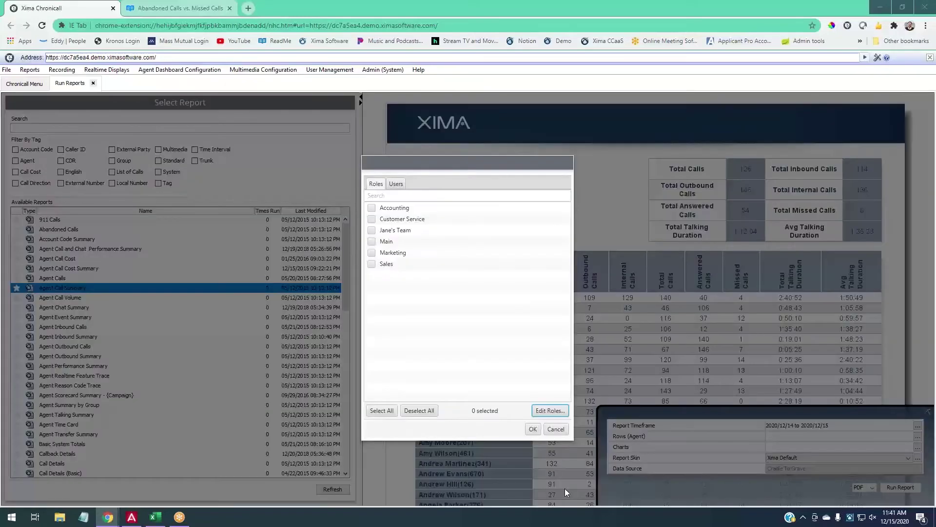
left_click(372, 230)
left_click(532, 428)
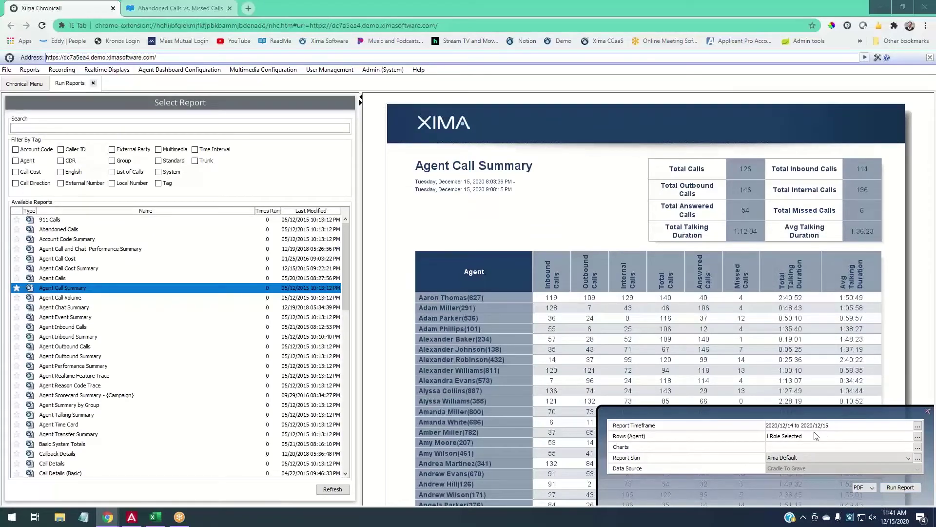
left_click(918, 436)
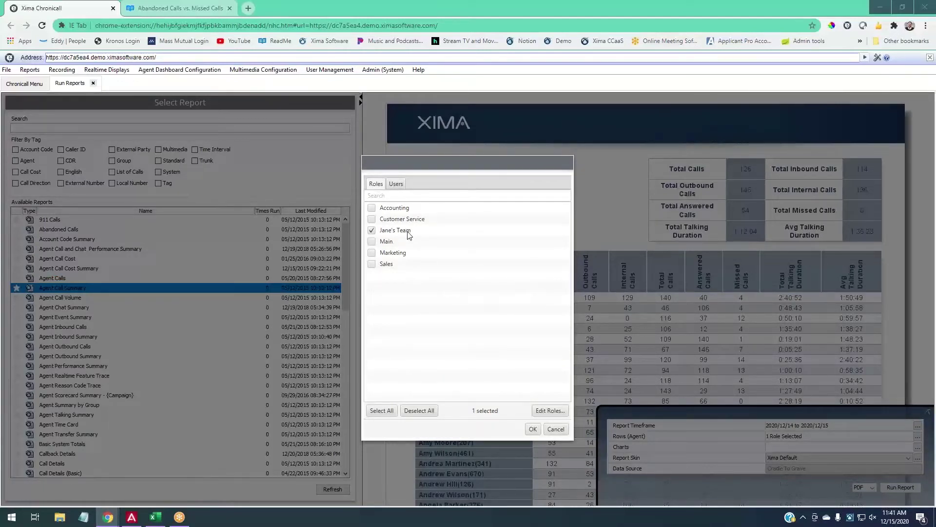
left_click(396, 184)
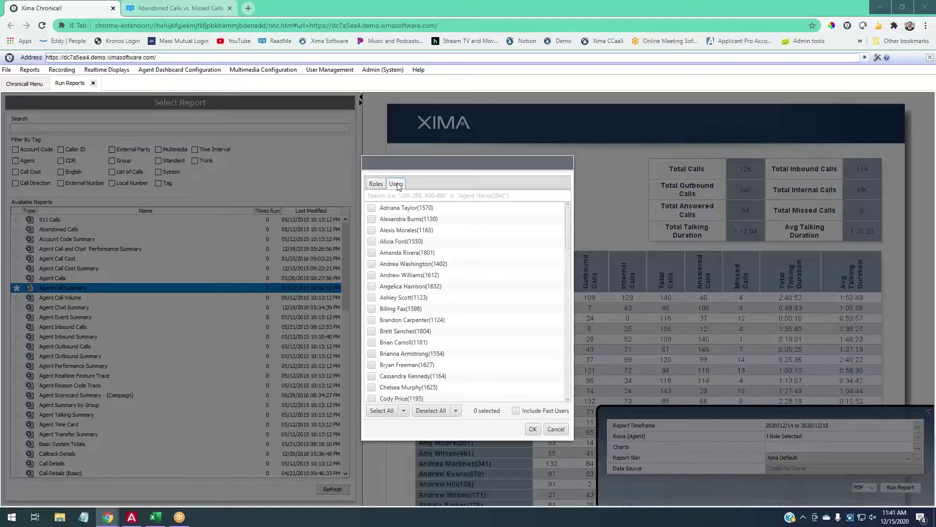
left_click(380, 184)
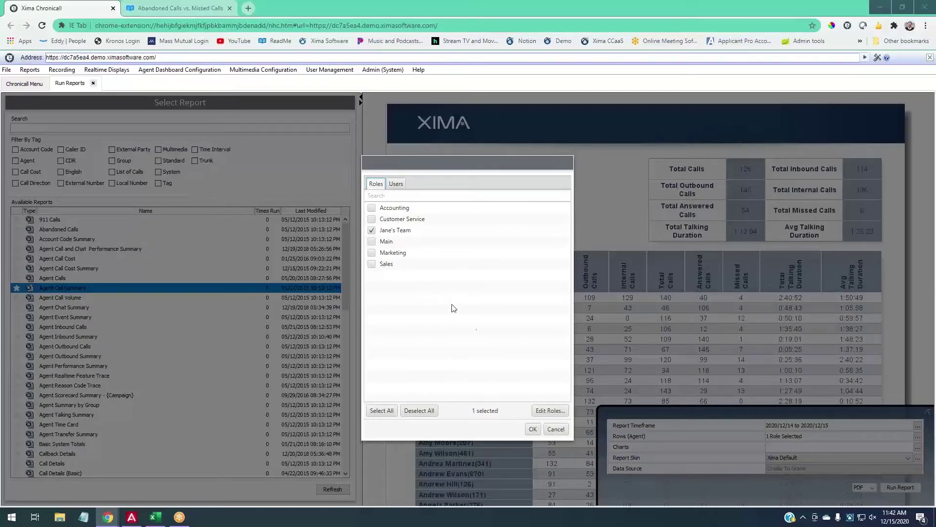
left_click(533, 428)
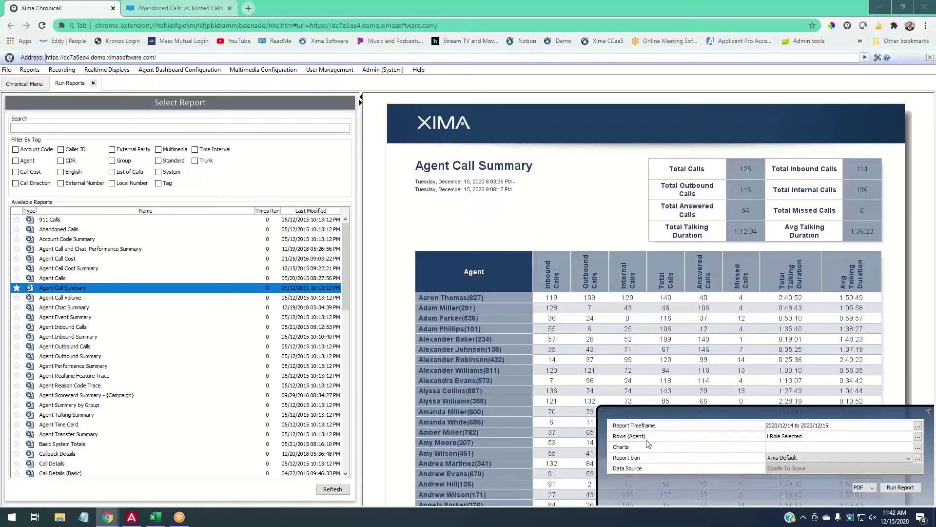
Add report charts: Missed Calls as bar, Total Calls as line, Answered Calls as pie.
left_click(918, 447)
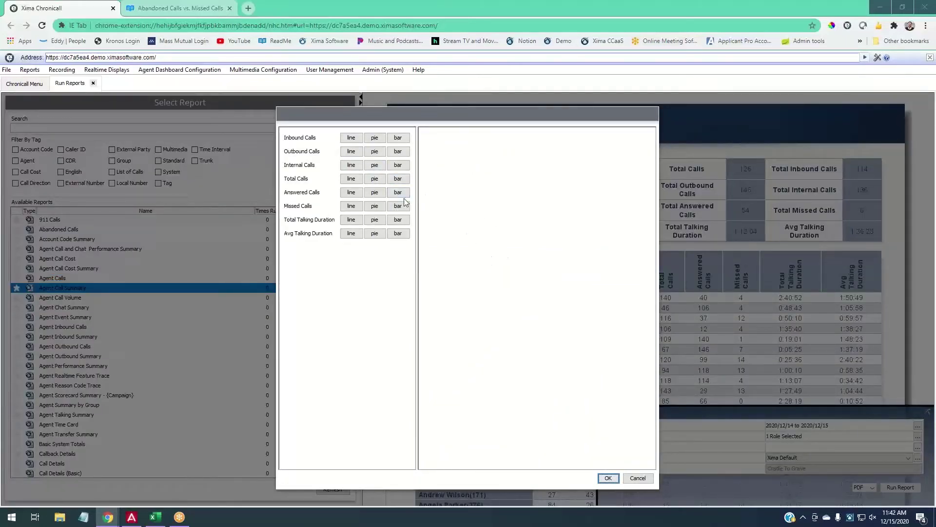
left_click(351, 179)
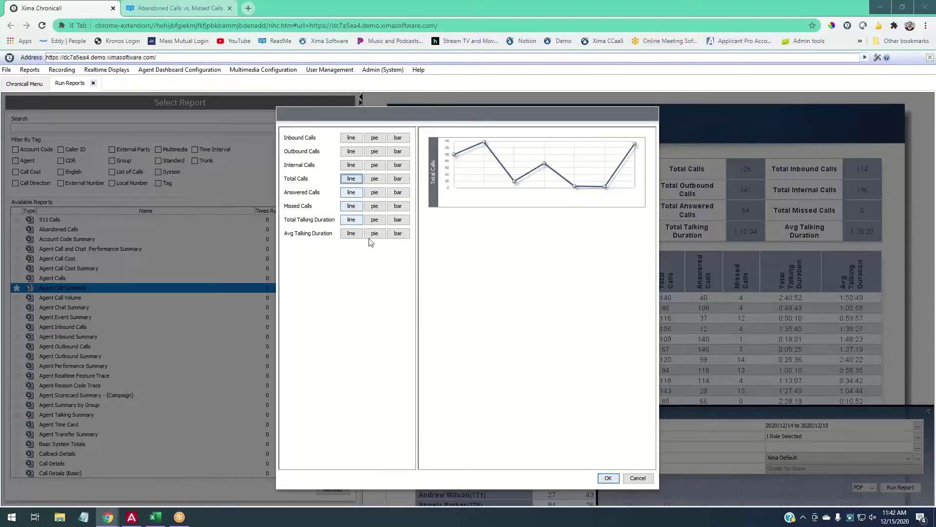
left_click(352, 180)
left_click(398, 207)
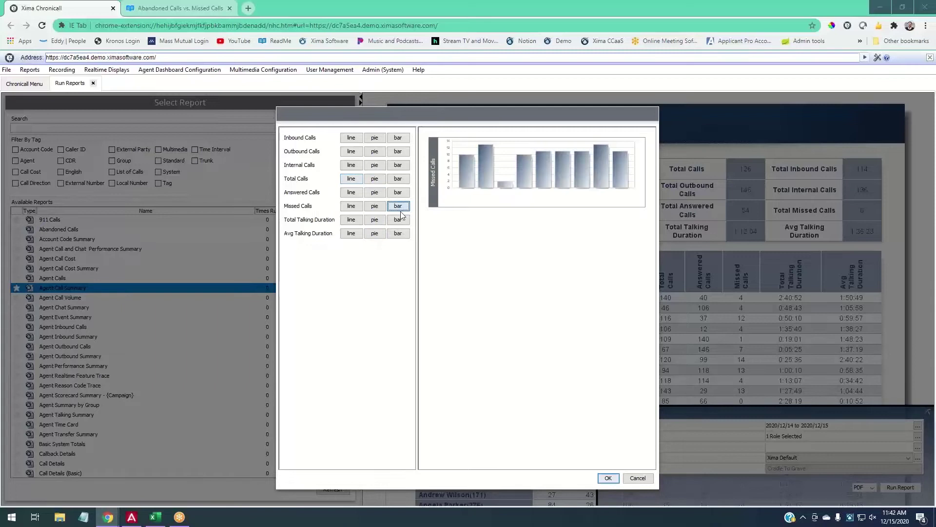
left_click(359, 179)
left_click(374, 192)
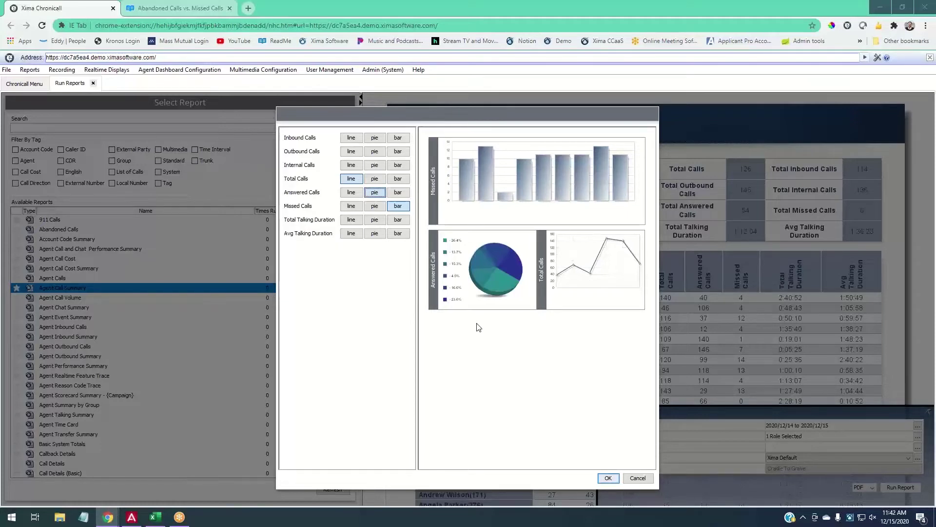
left_click(608, 478)
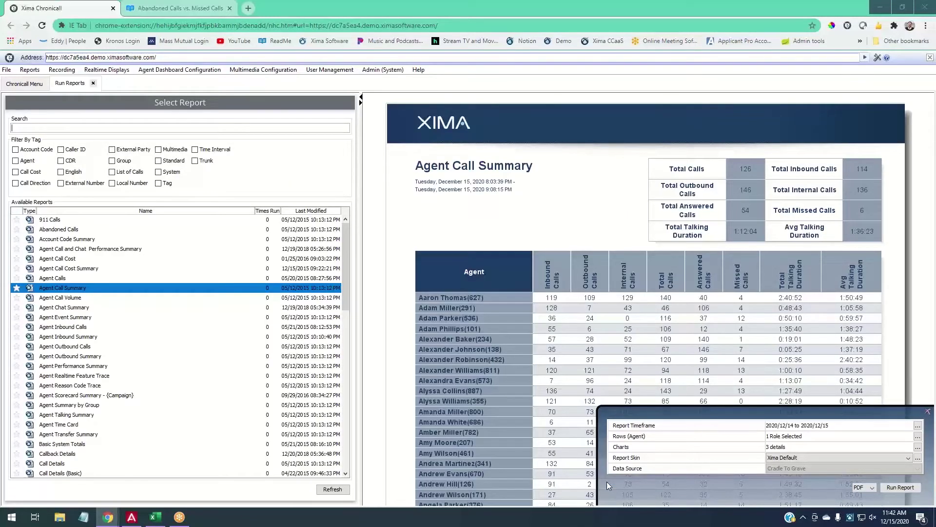
Run the Agent Call Summary report with PDF as the output format.
left_click(871, 487)
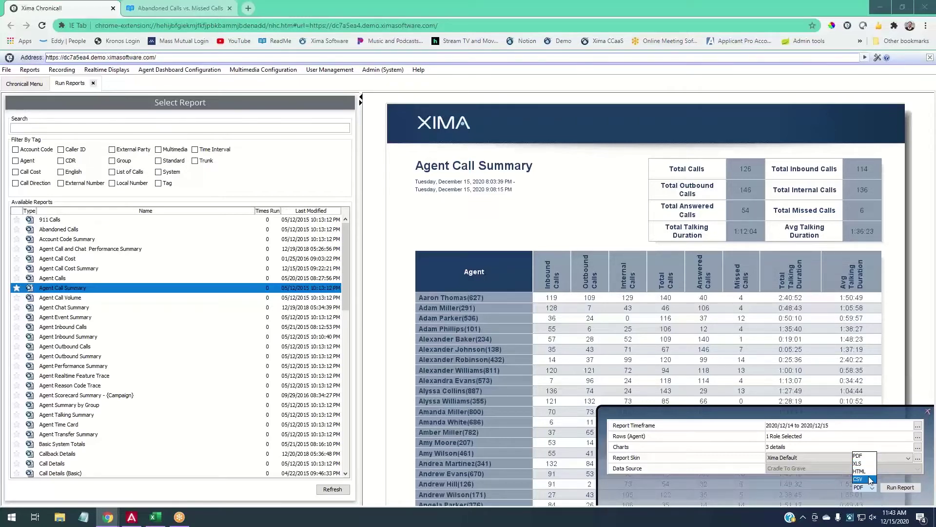
left_click(862, 455)
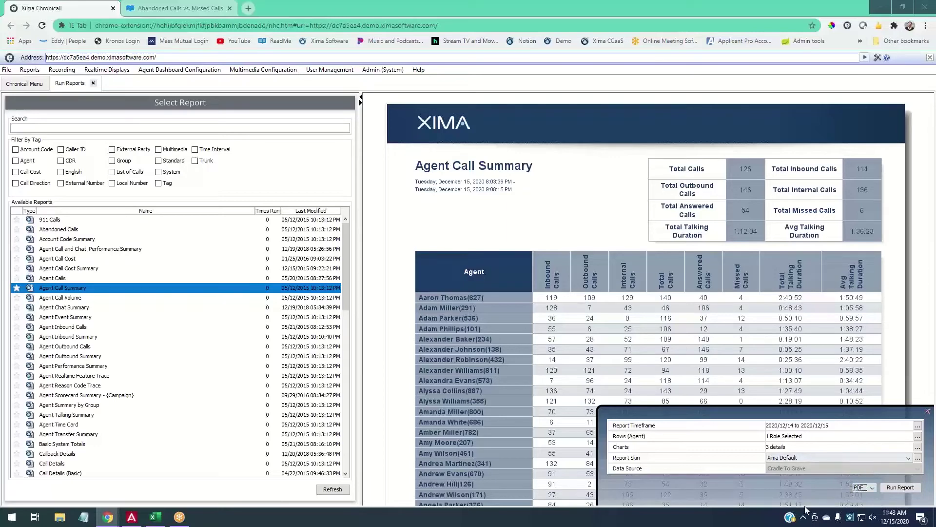
left_click(903, 488)
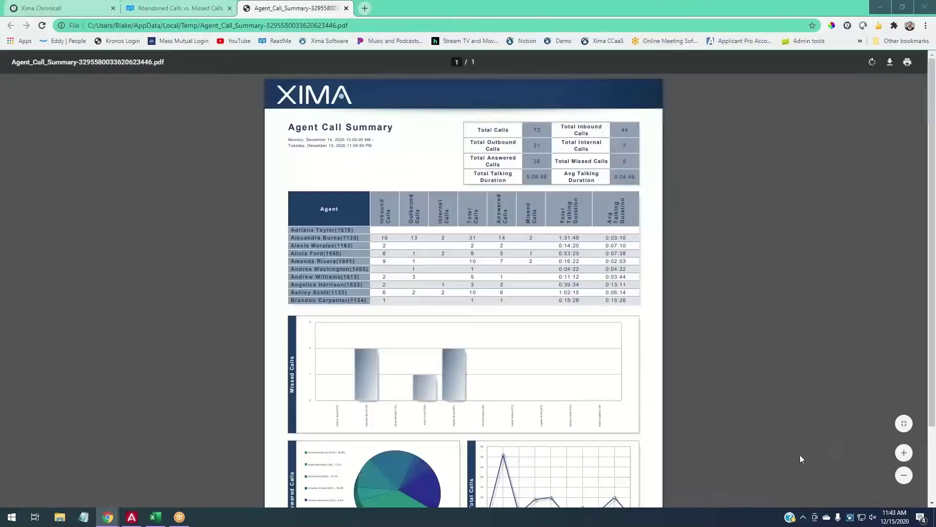
left_click(68, 8)
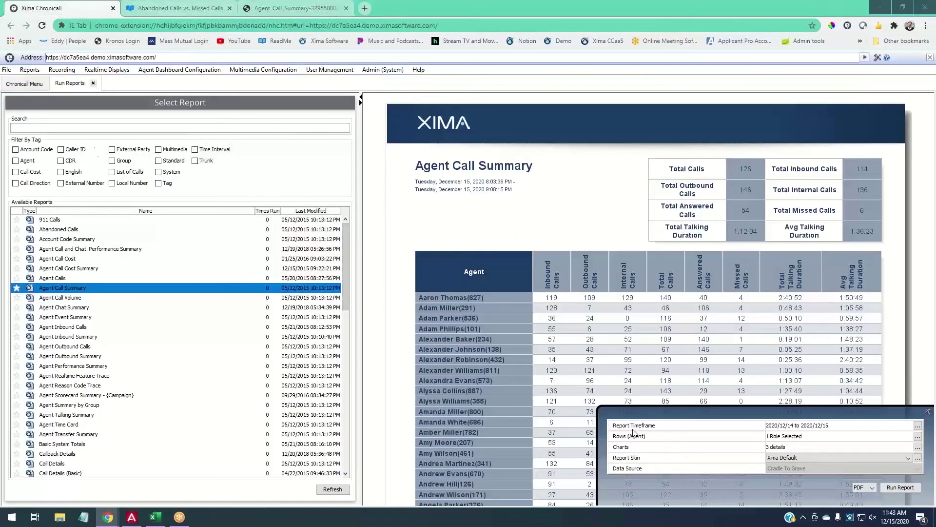
left_click(73, 221)
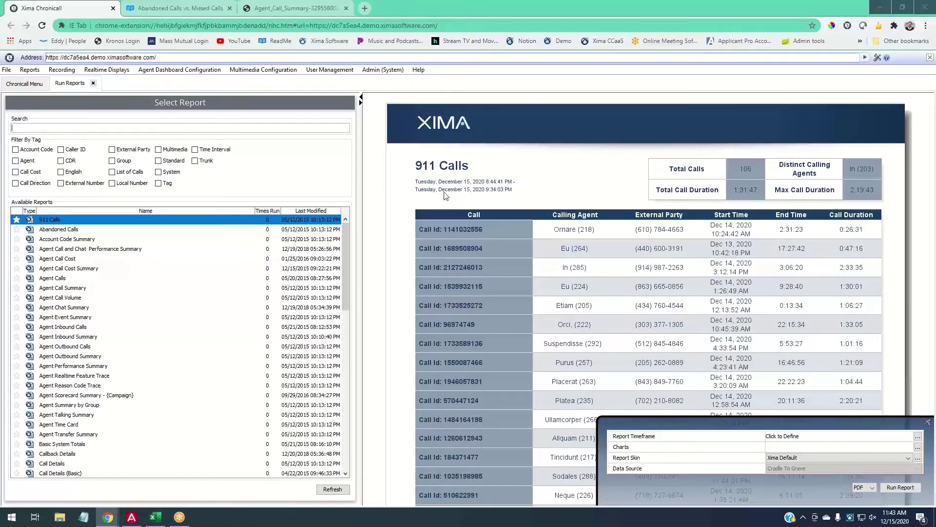
left_click(70, 288)
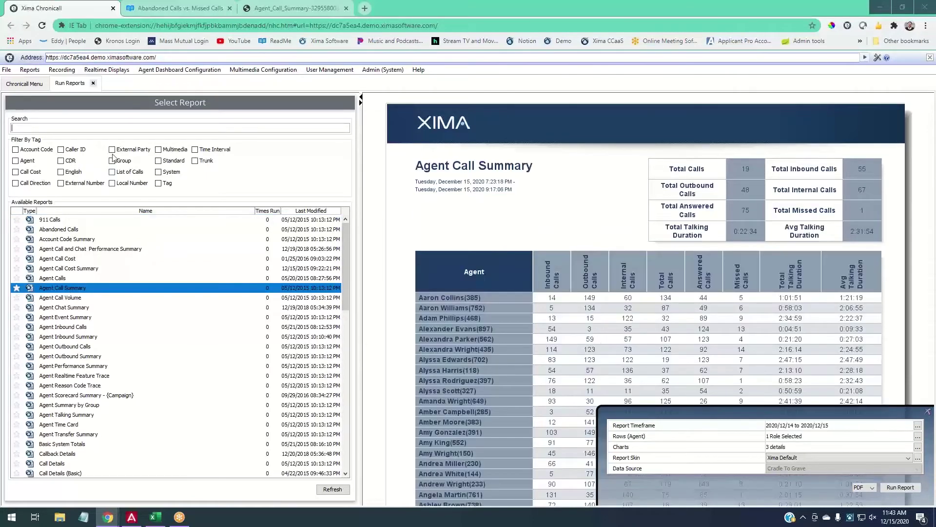
left_click(270, 10)
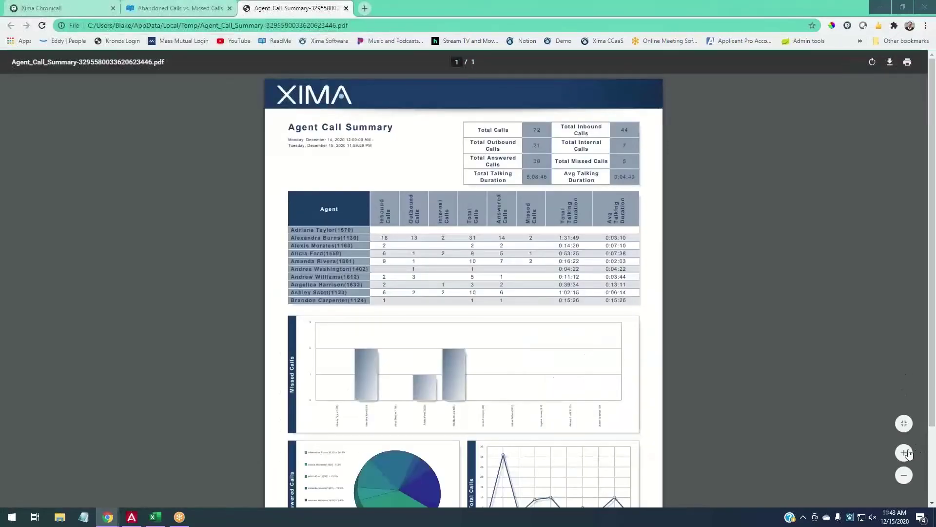
Zoom into the Agent Call Summary PDF and scroll through its agent table and Missed Calls chart.
left_click(905, 452)
left_click(905, 453)
left_click(905, 453)
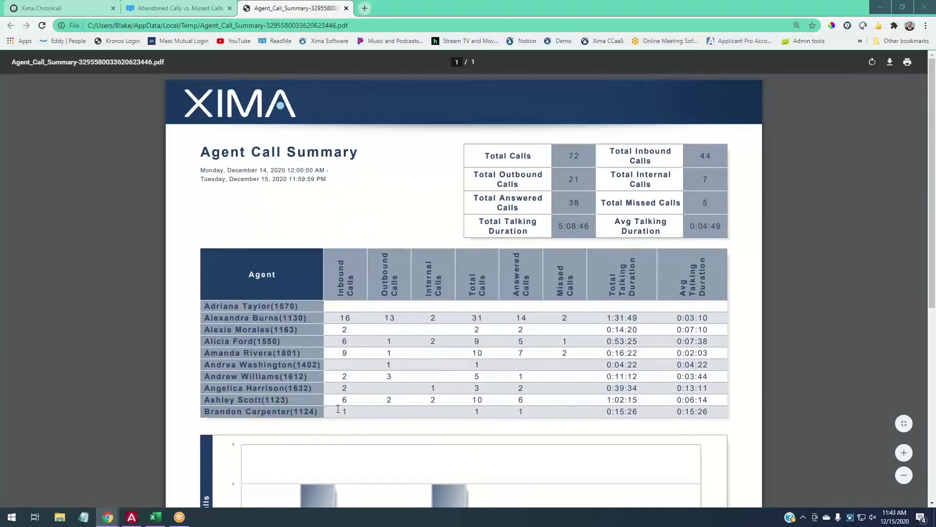
left_click_drag(560, 292, 566, 266)
scroll(439, 307, "down", 4)
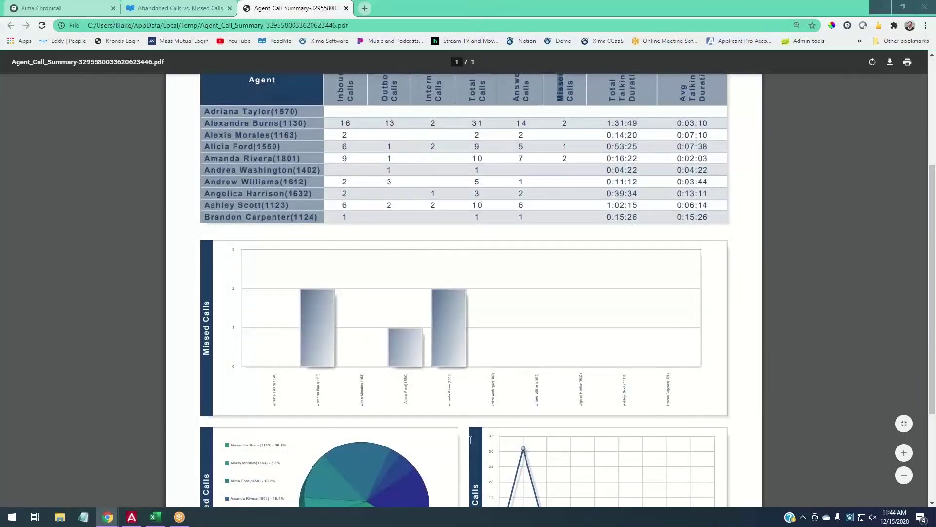
left_click(905, 458)
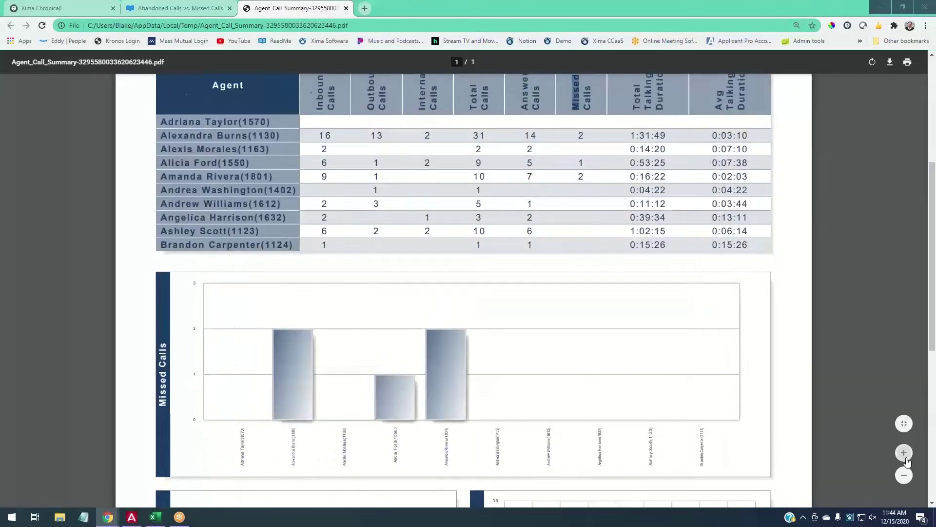
left_click(904, 453)
scroll(273, 400, "down", 4)
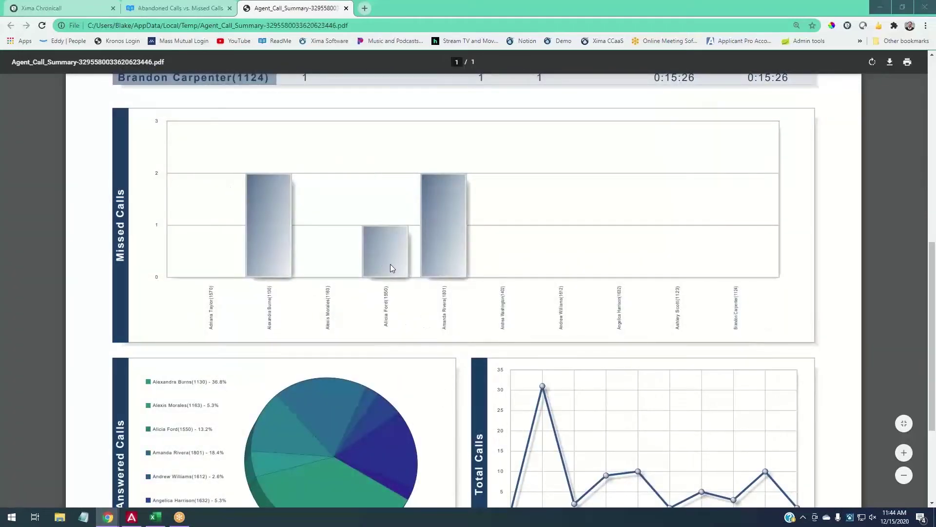
scroll(456, 322, "up", 7)
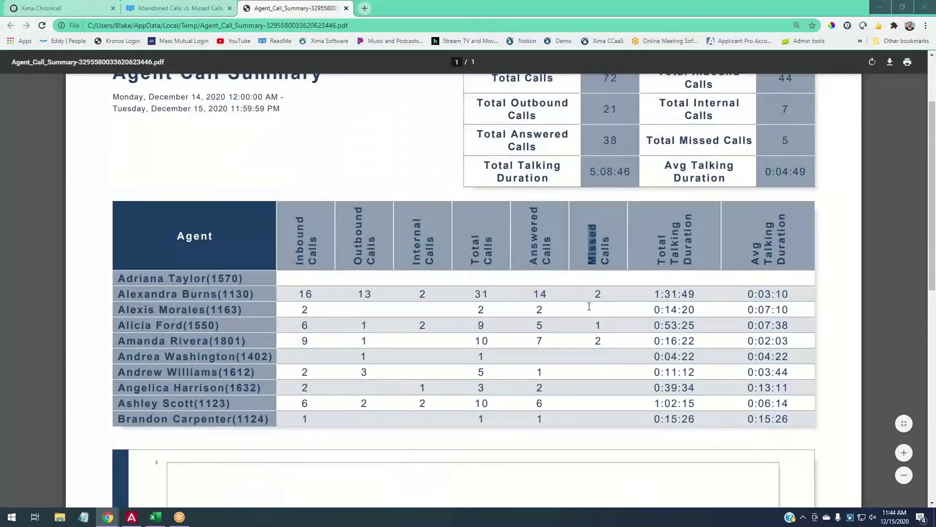
left_click(595, 291)
scroll(551, 333, "up", 2)
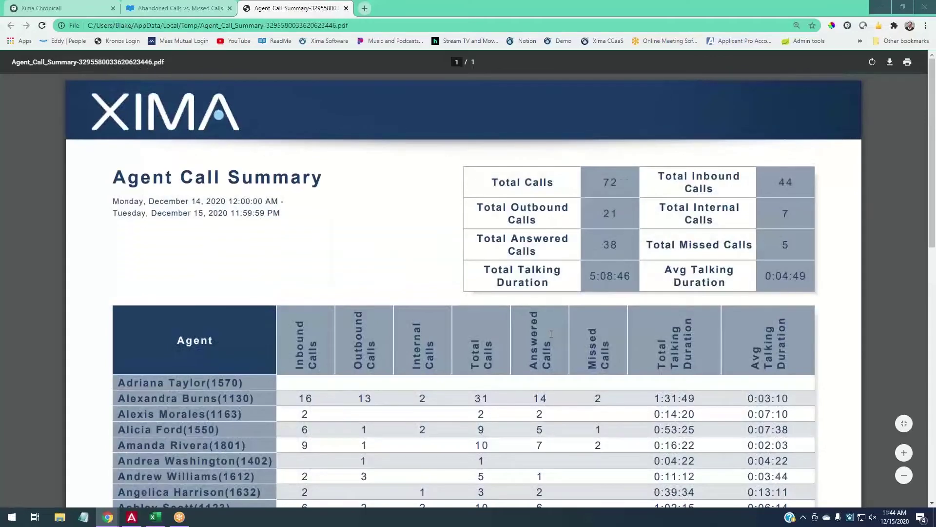
Close the PDF tab and choose Schedule Report for Agent Call Summary in Available Reports.
left_click(346, 8)
left_click(78, 8)
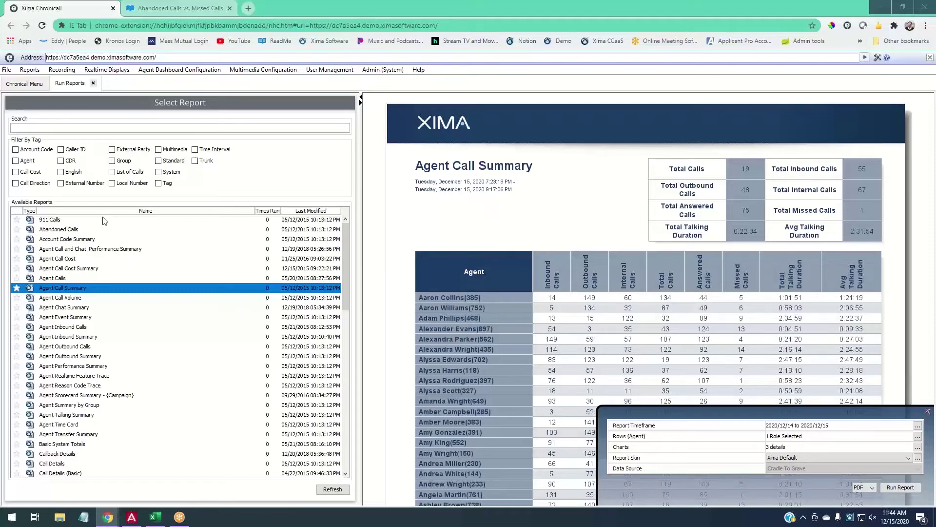
right_click(77, 290)
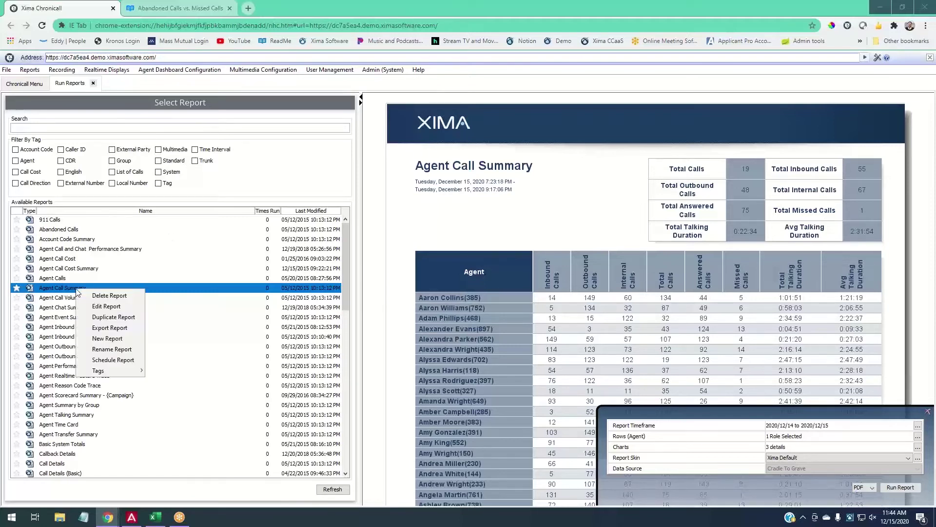
left_click(115, 362)
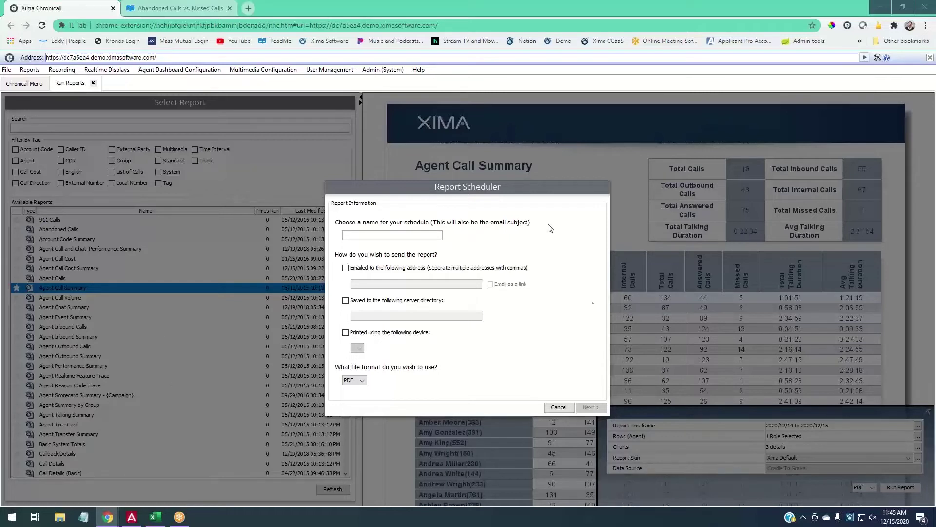
Name the schedule with the owner's name followed by 'Weekly AC'.
left_click(412, 234)
type("Blake's Weekly AC")
Deliver the schedule by email only, as a PDF, to three recipient addresses.
left_click(346, 268)
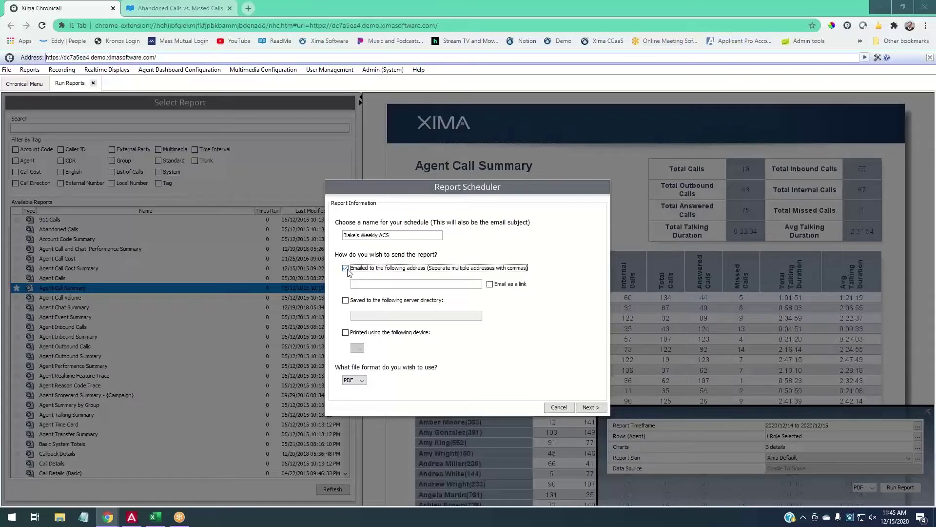
left_click(346, 300)
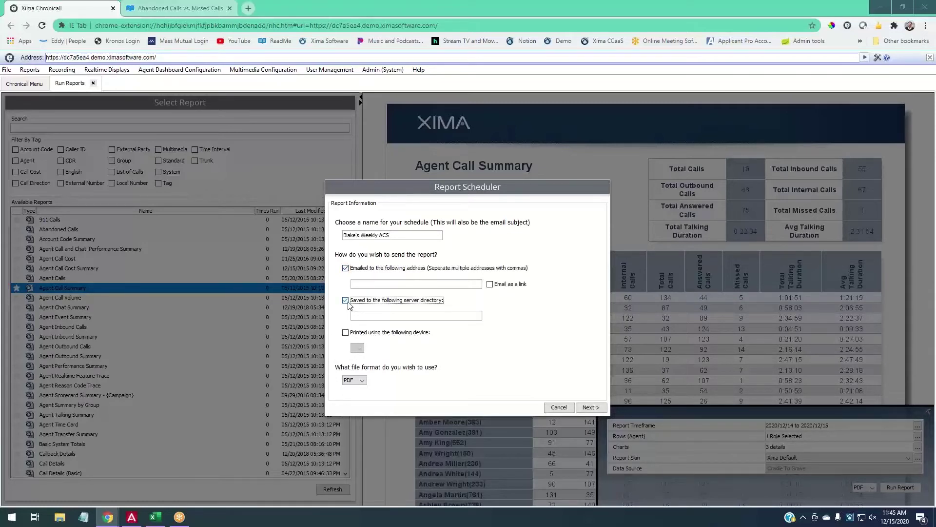
left_click(348, 336)
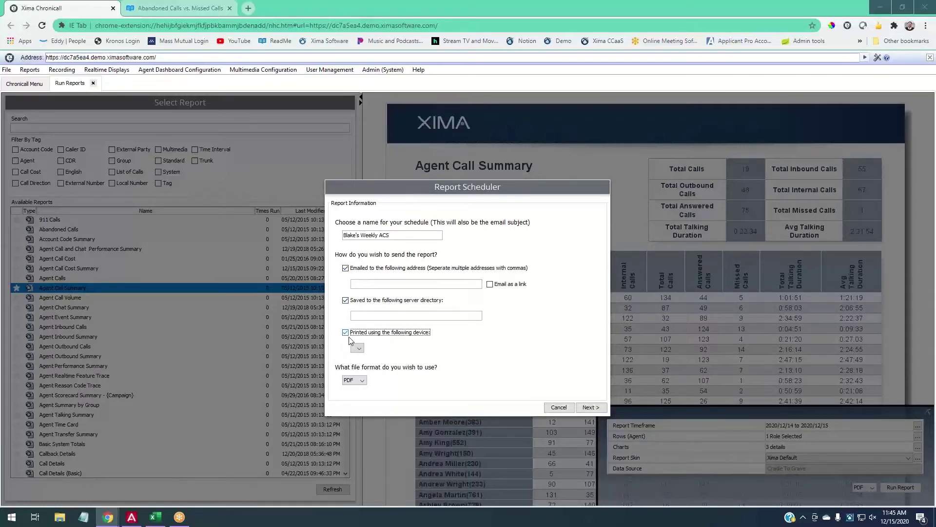
left_click(347, 333)
left_click(345, 301)
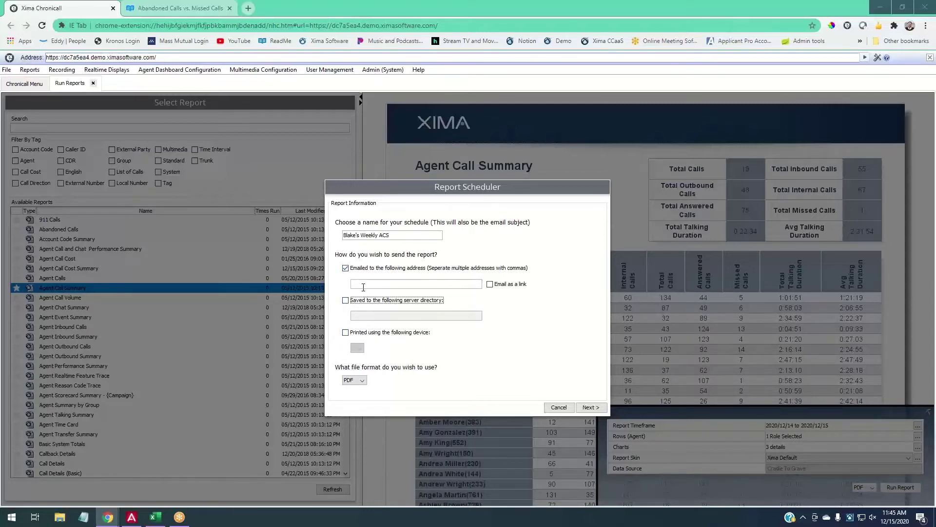
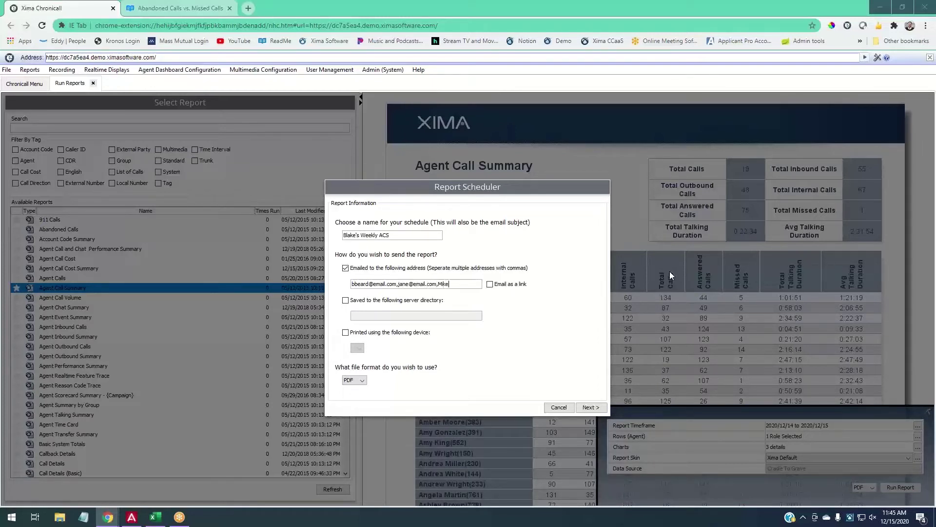
left_click(363, 381)
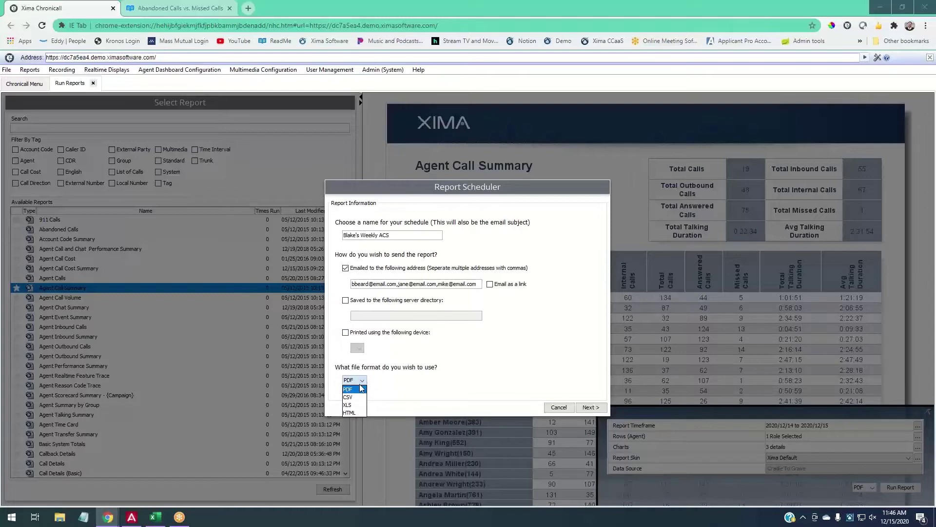
left_click(361, 385)
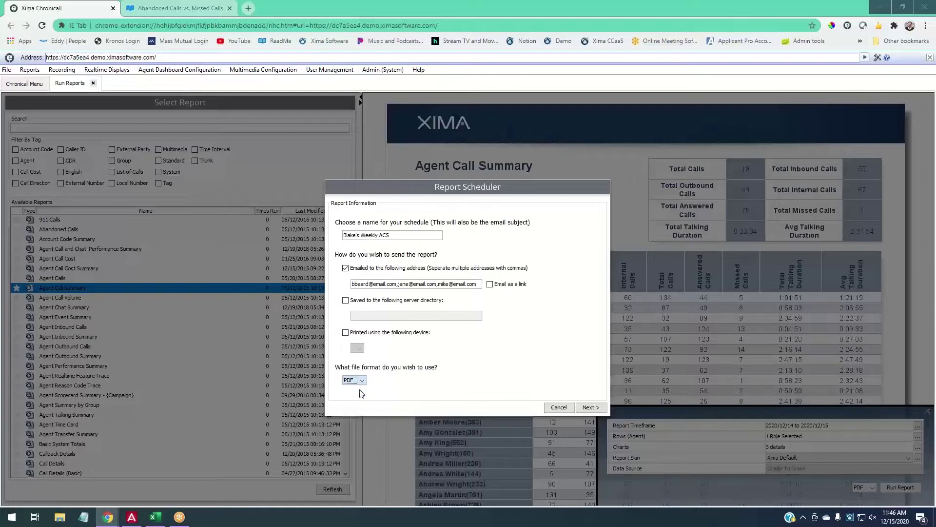
left_click(601, 411)
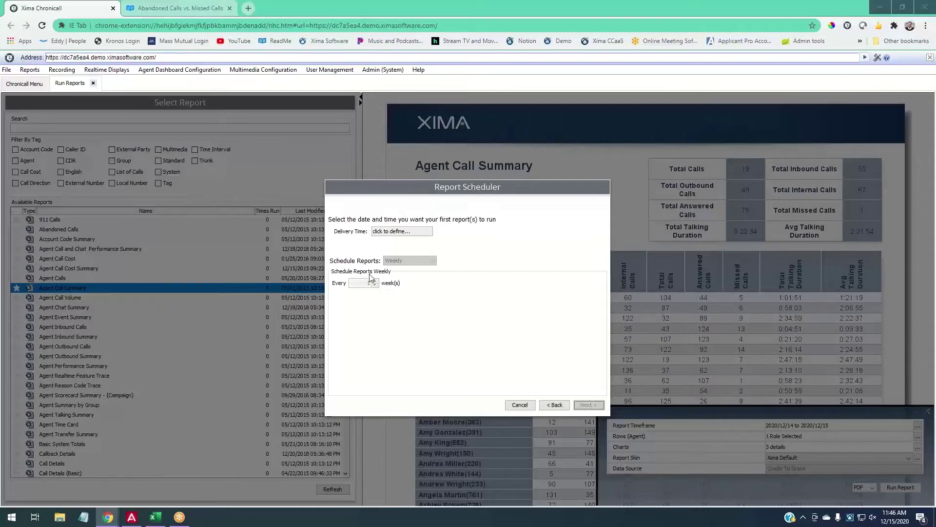
Pick December 21, 2020 and hour 08 in the Delivery Time picker and confirm.
left_click(392, 237)
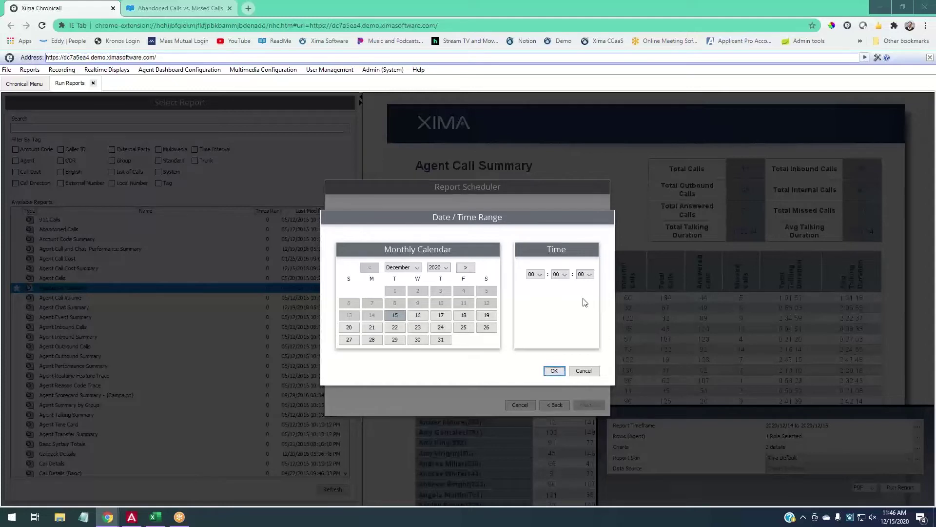
left_click(589, 371)
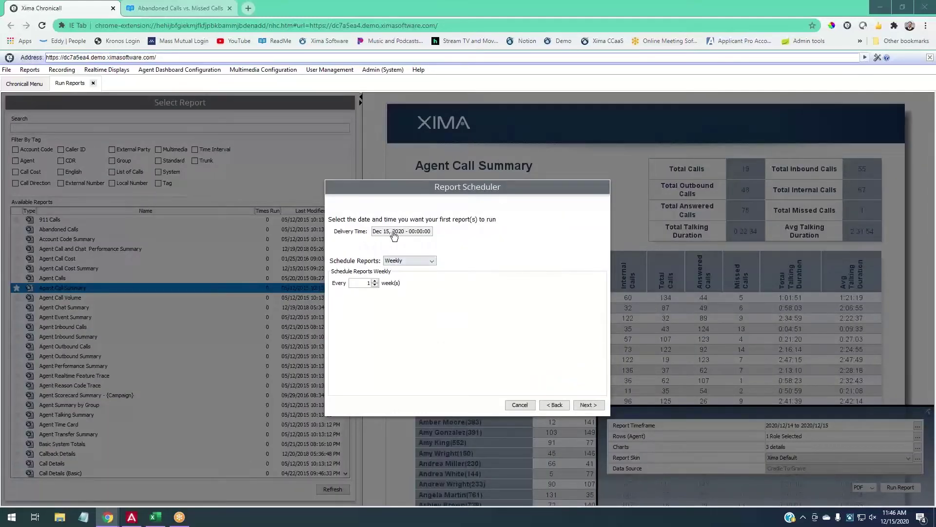
left_click(394, 231)
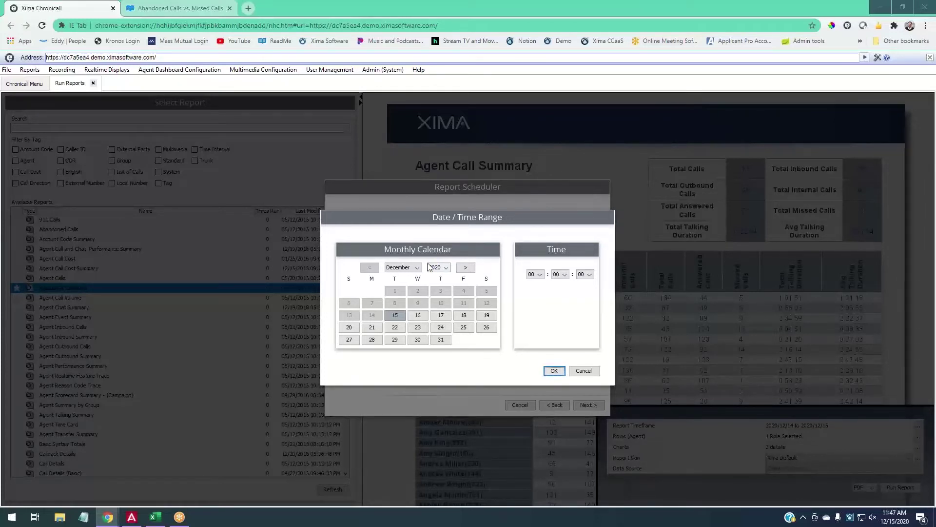
left_click(372, 328)
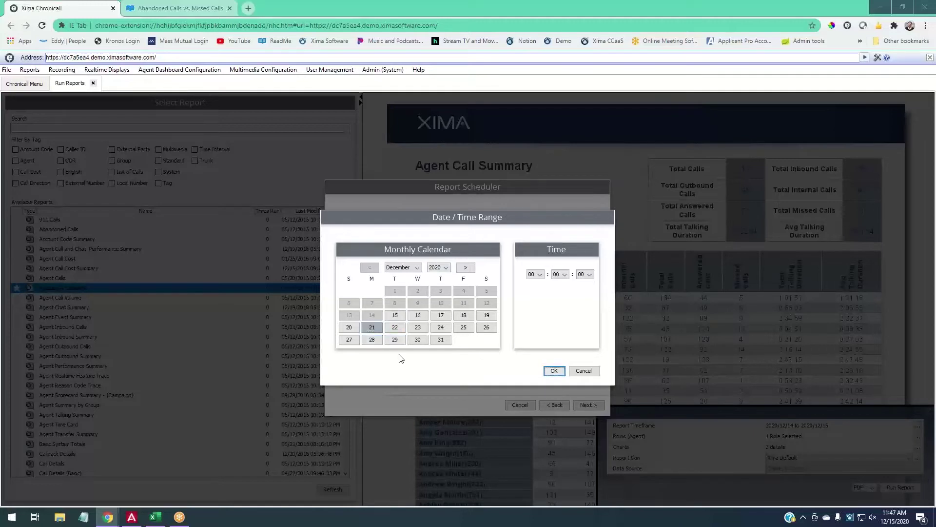
left_click(540, 275)
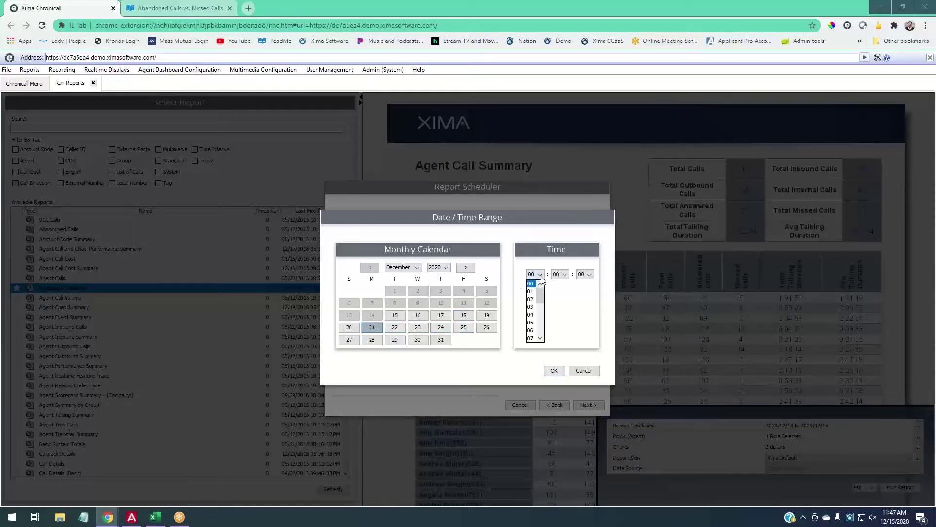
scroll(542, 300, "down", 1)
scroll(542, 300, "down", 1)
left_click(531, 299)
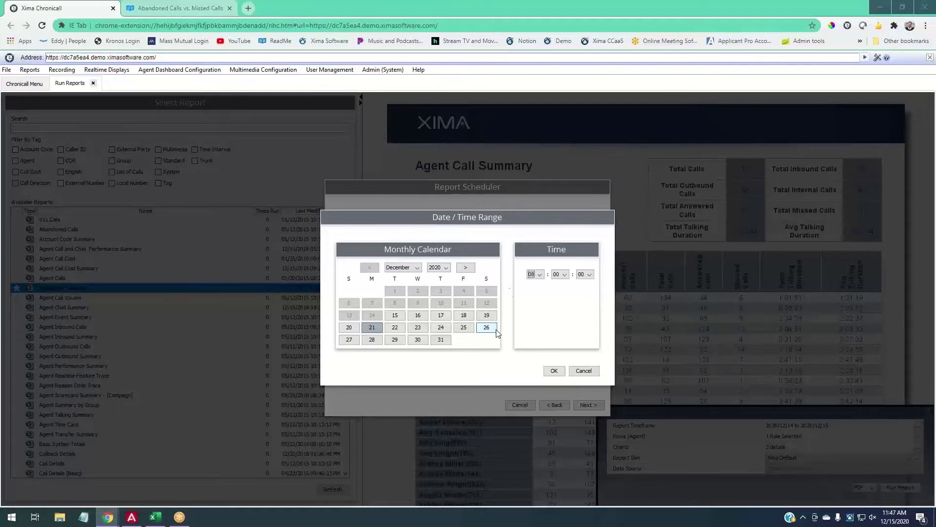
left_click(539, 275)
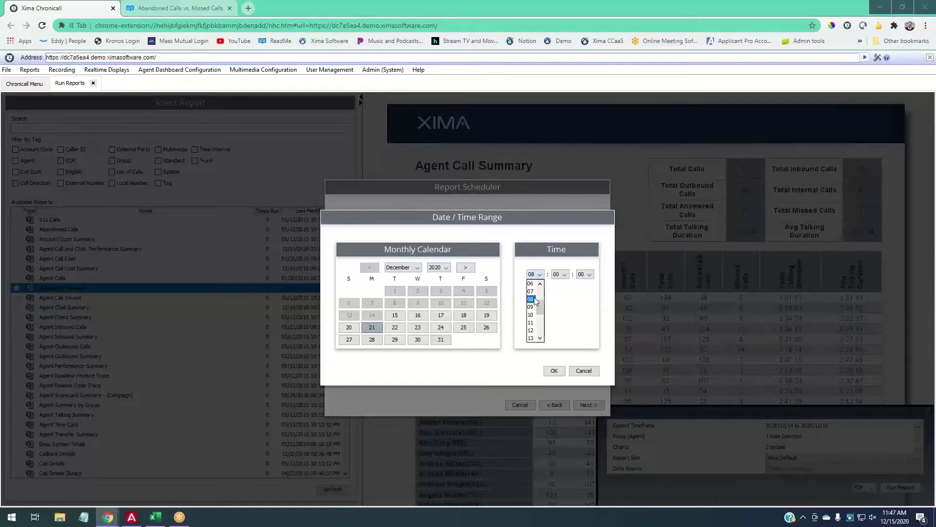
left_click(535, 299)
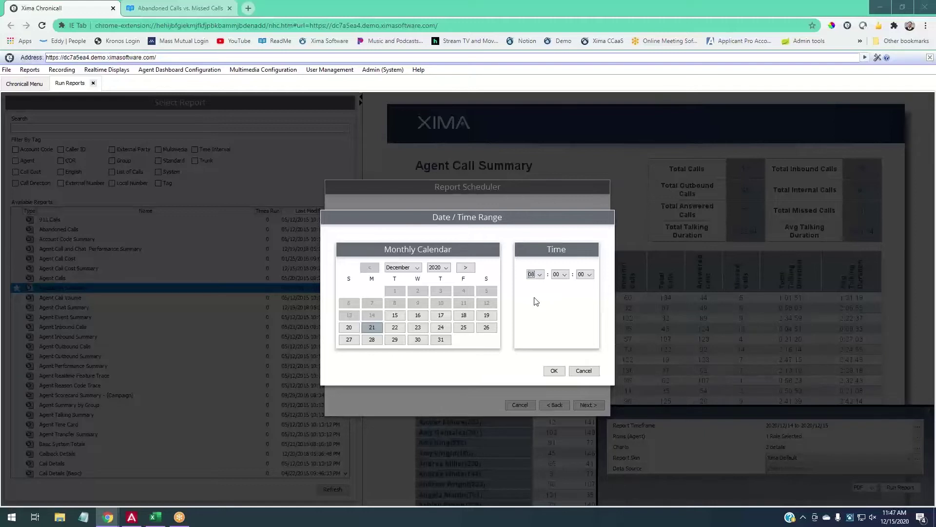
left_click(563, 372)
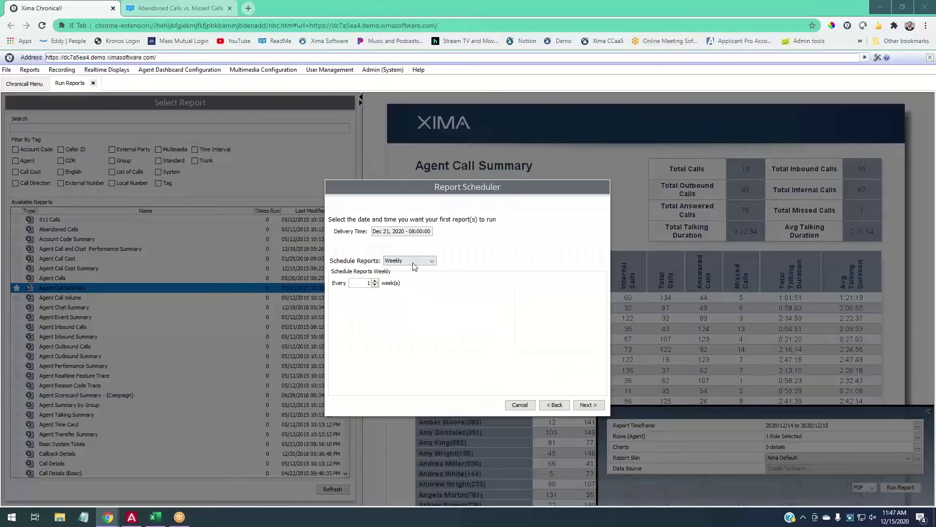
Accept the delivery time, keep the schedule Weekly every 1 week, and continue.
left_click(415, 260)
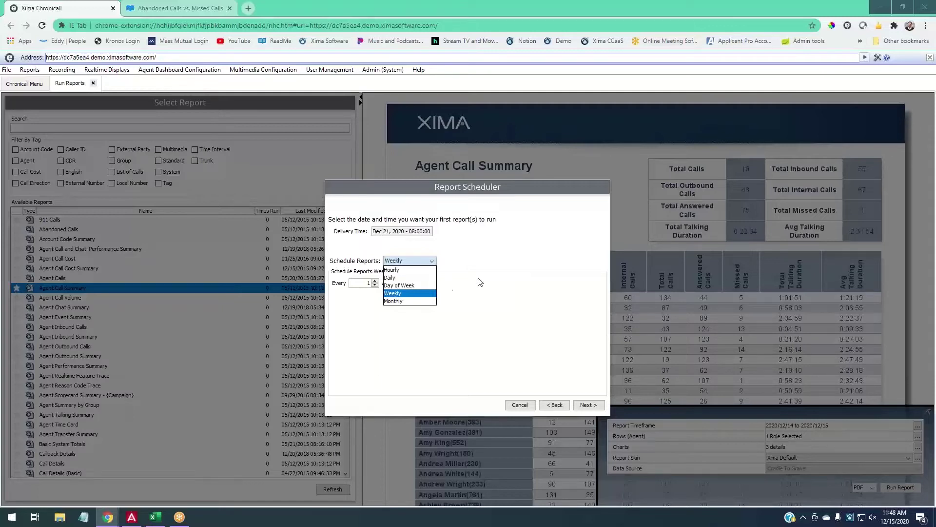
left_click(420, 296)
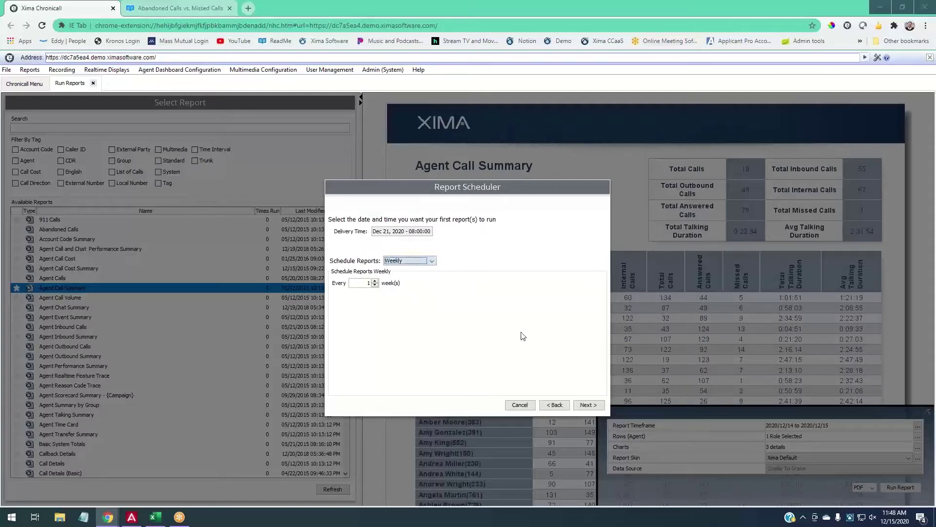
left_click(375, 281)
left_click(375, 281)
left_click(375, 281)
left_click(375, 285)
left_click(588, 405)
Open the Report Timeframe calendar for the scheduled Agent Call Summary.
left_click(590, 405)
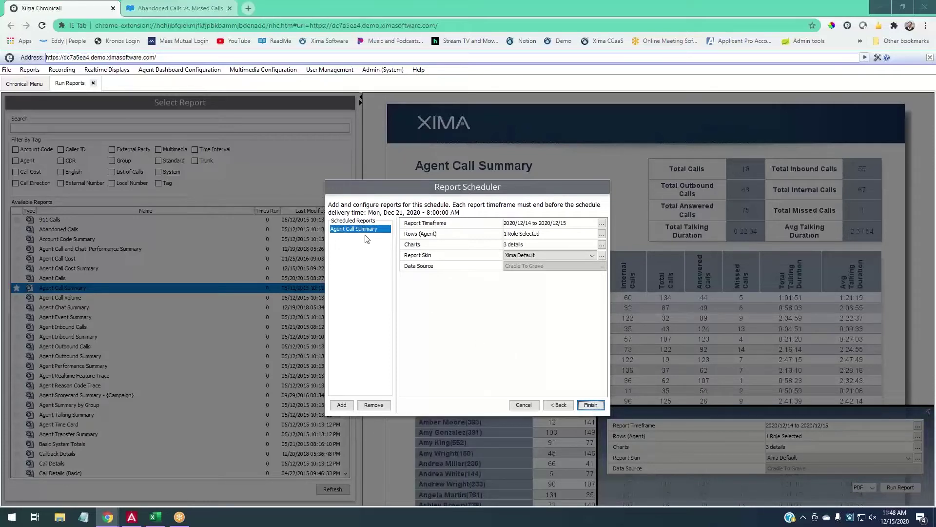
left_click_drag(369, 213, 429, 223)
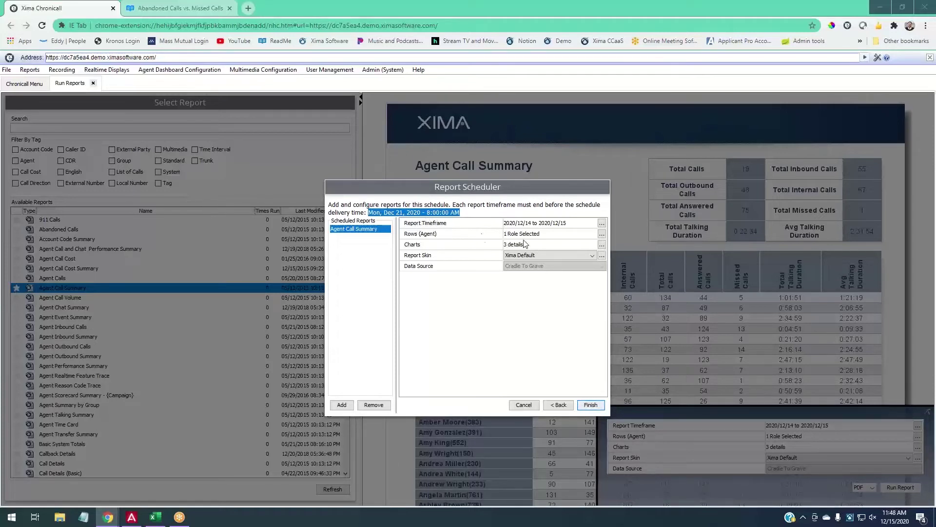
left_click(601, 222)
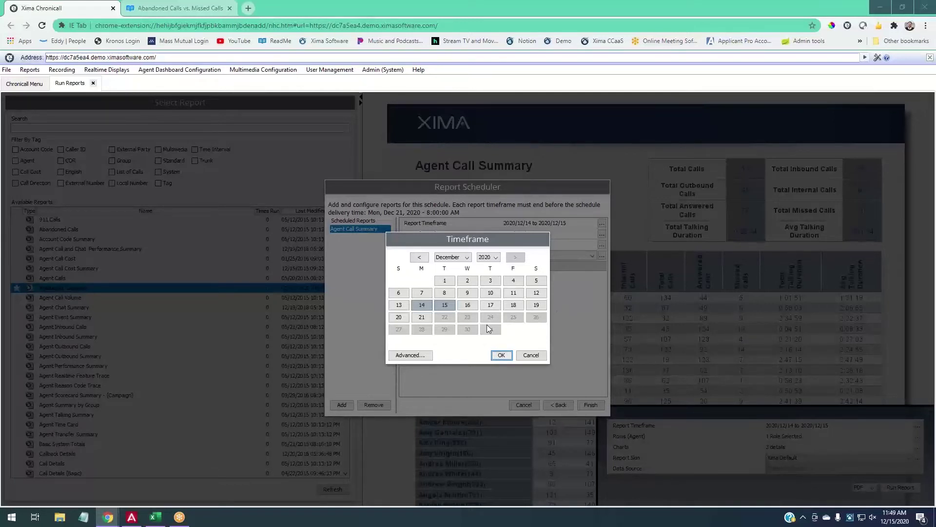
Select December 14 through 18, 2020 in the Timeframe calendar and confirm.
left_click(430, 306)
left_click(513, 305, "shift")
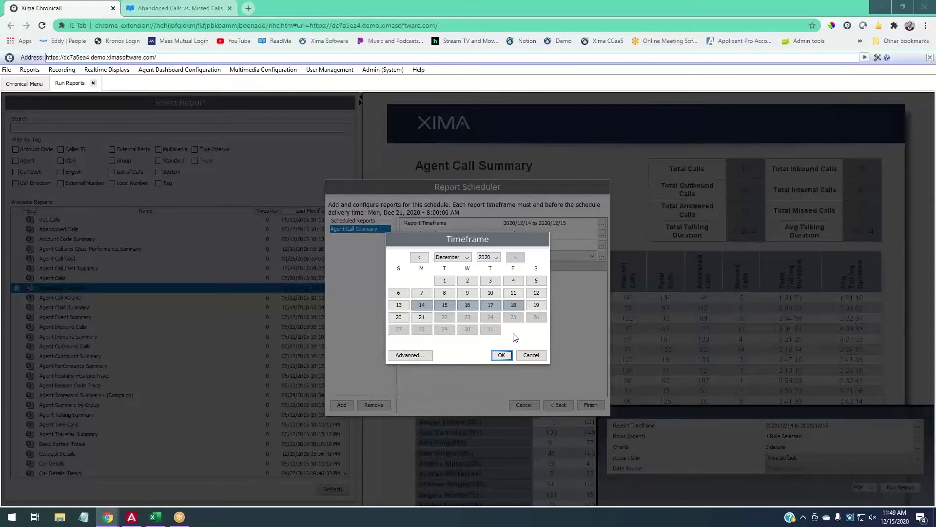
left_click(508, 358)
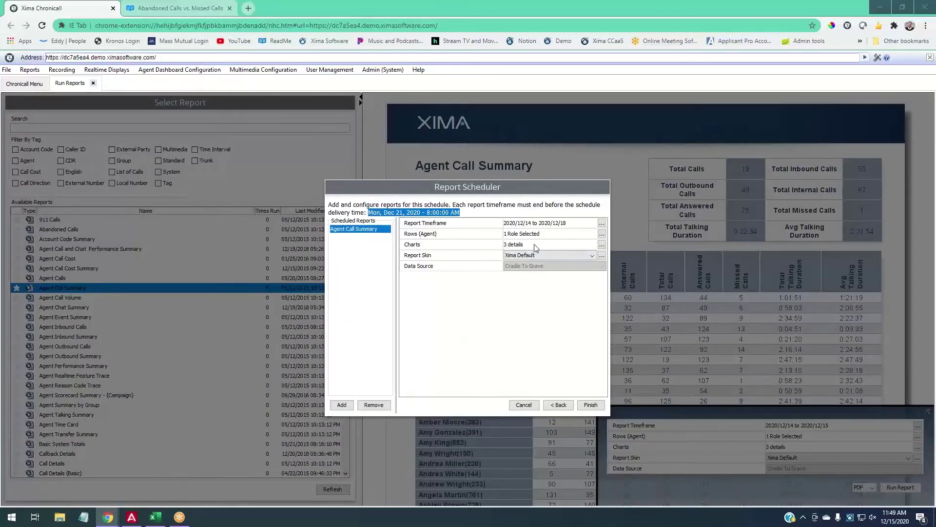
Finish the weekly schedule and open Schedule Report from the Chronicall menu.
left_click(599, 406)
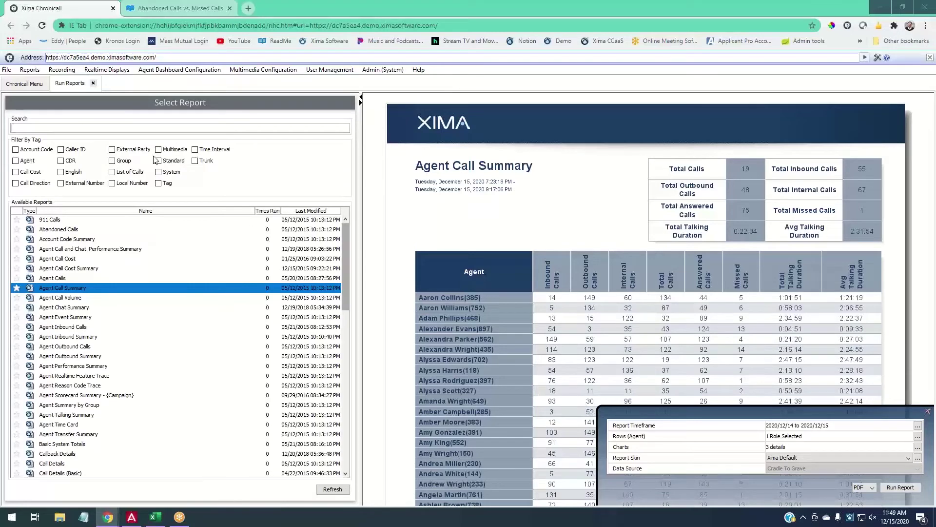
left_click(36, 83)
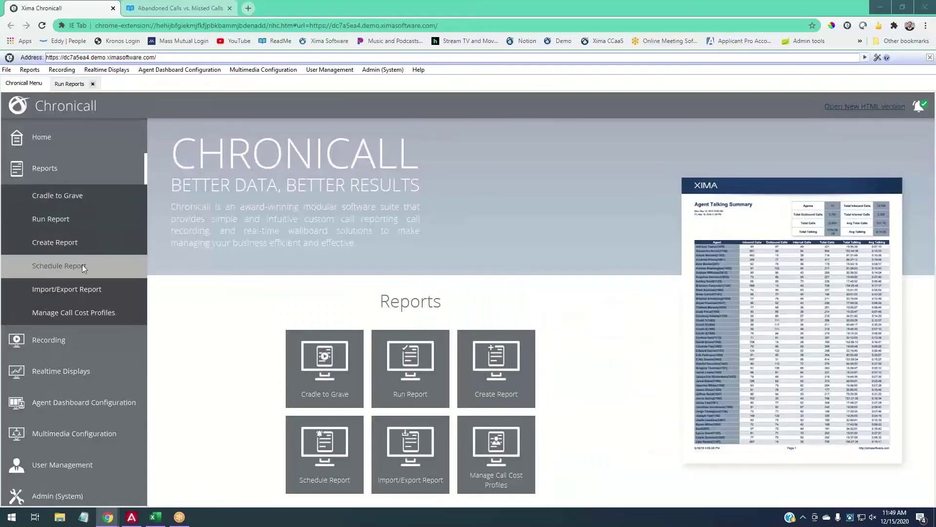
left_click(117, 268)
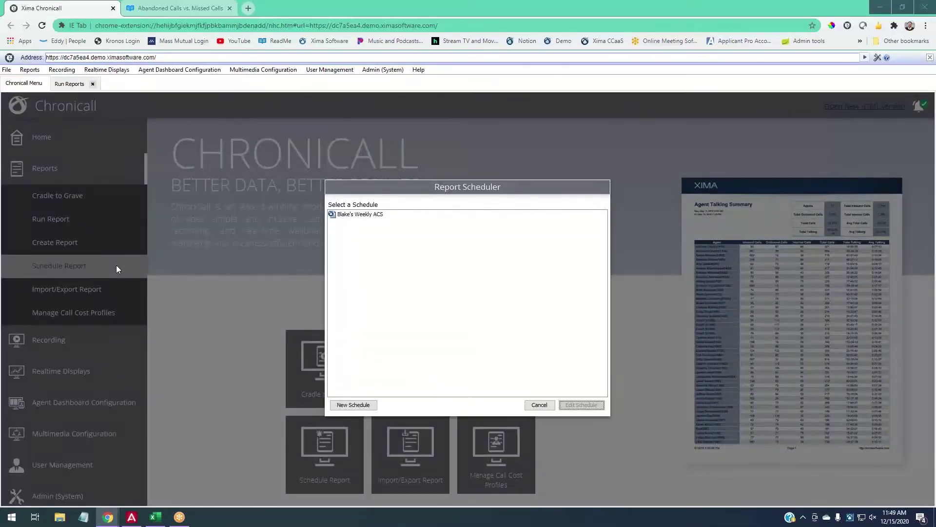
Start a new Abandoned Calls schedule, then back out to the saved schedule list.
left_click(352, 405)
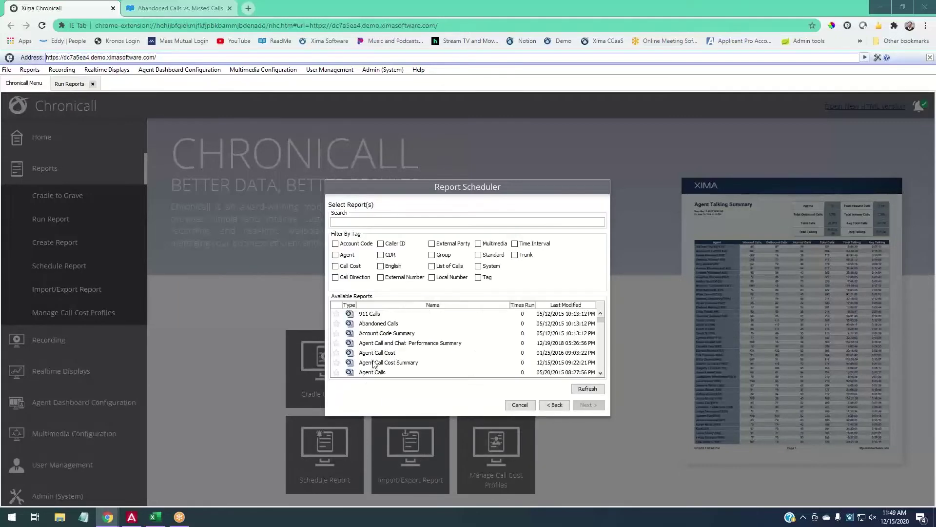
scroll(381, 316, "down", 1)
scroll(381, 316, "up", 1)
left_click(382, 324)
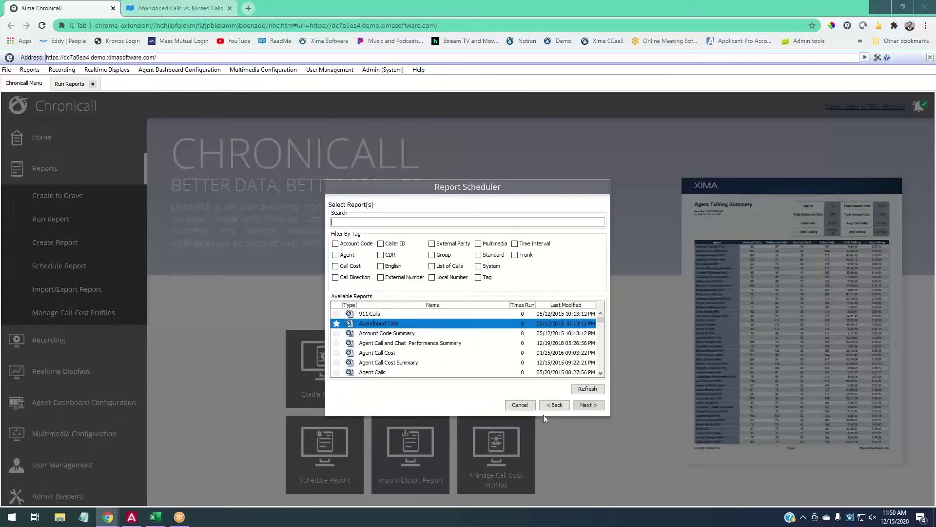
left_click(595, 408)
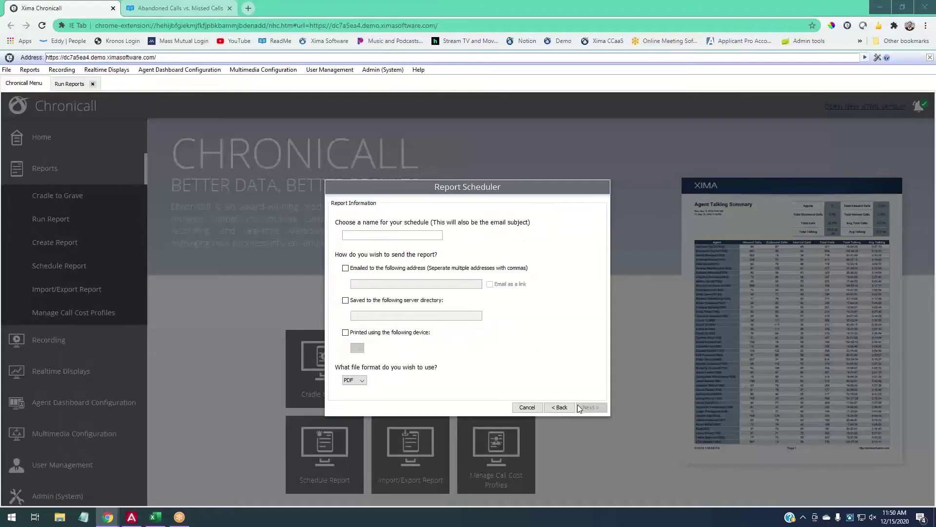
left_click(562, 408)
left_click(563, 407)
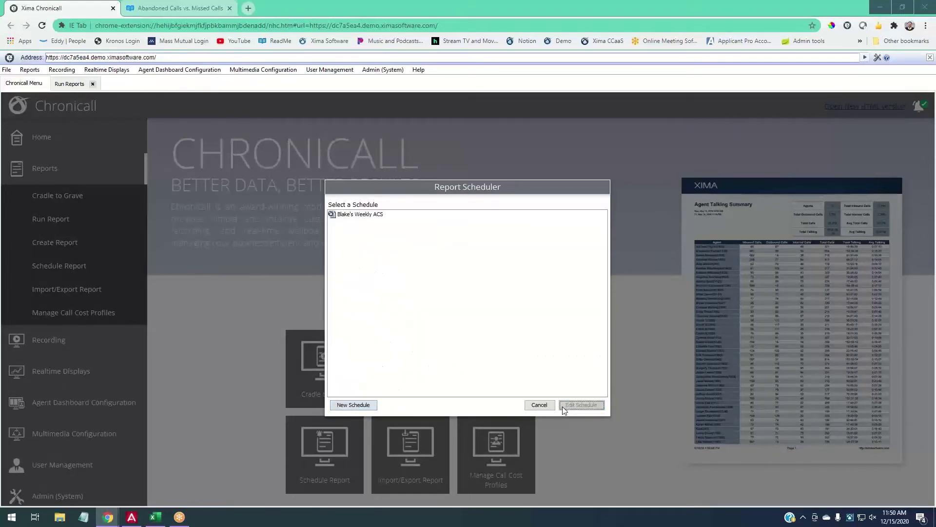
left_click(351, 216)
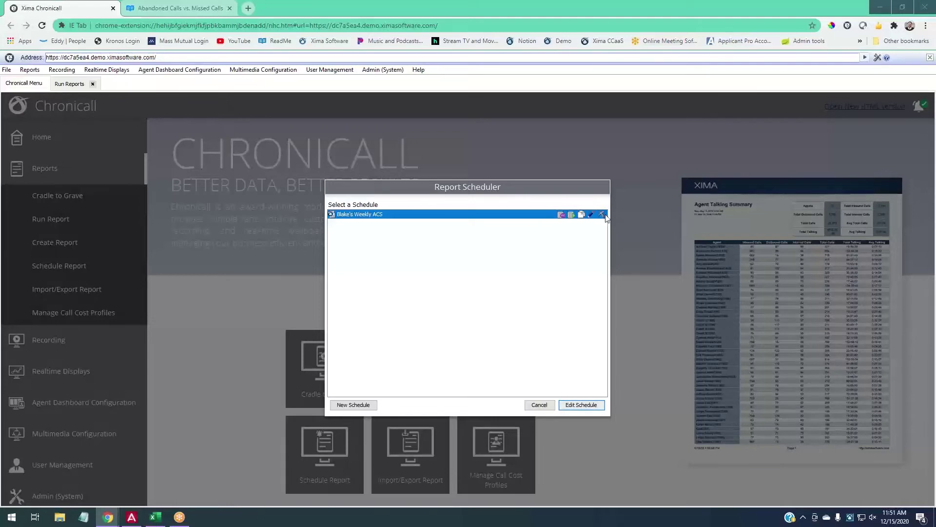
Delete the saved weekly ACS schedule and close the Report Scheduler.
left_click(601, 215)
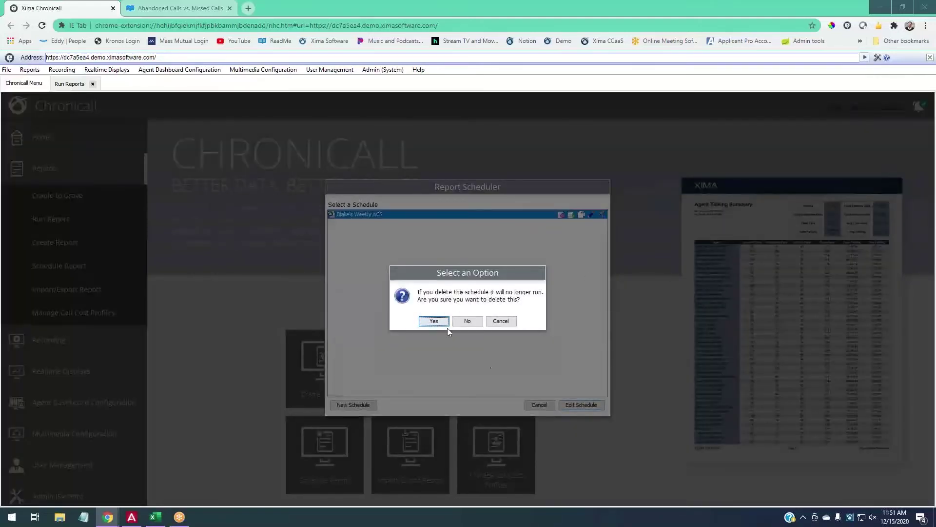
left_click(445, 324)
left_click(541, 406)
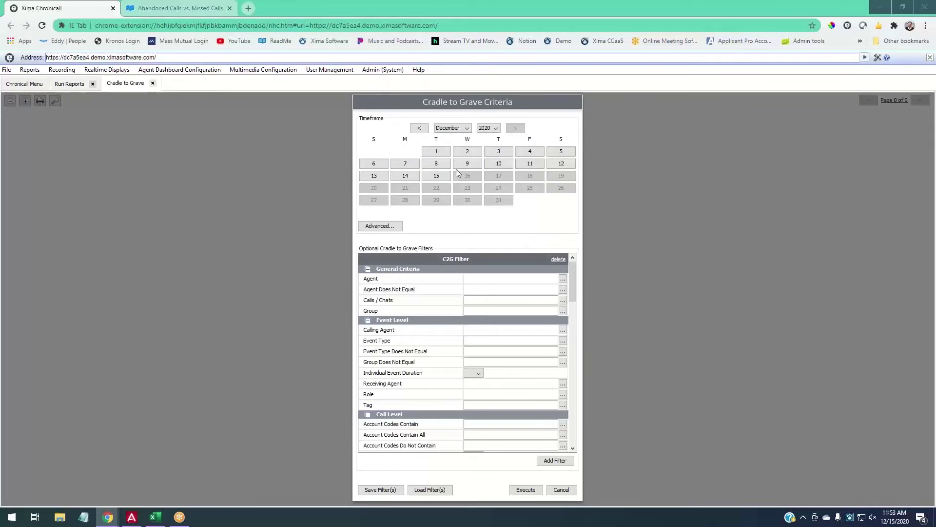
Select December 14–15, 2020 in Cradle to Grave Criteria and bring up the Calls / Chats media options.
left_click_drag(405, 176, 437, 176)
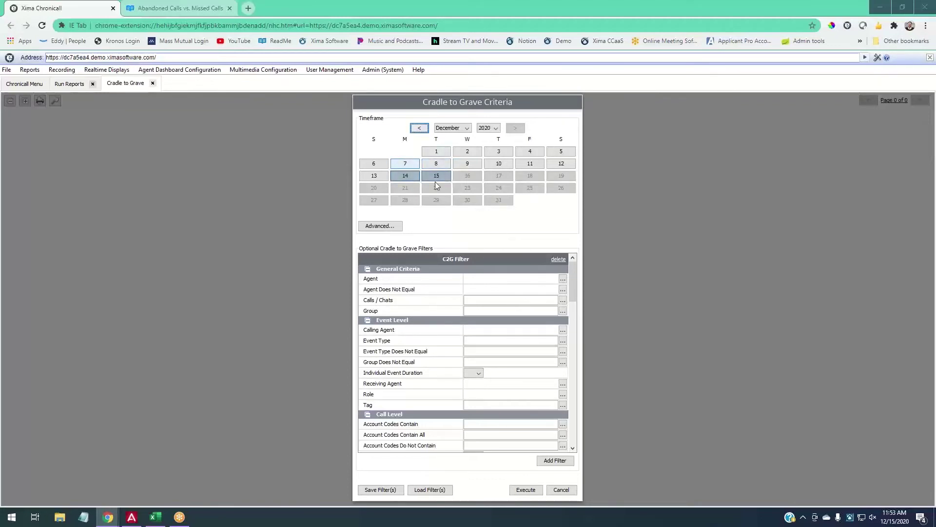
left_click(526, 489)
scroll(468, 290, "down", 8)
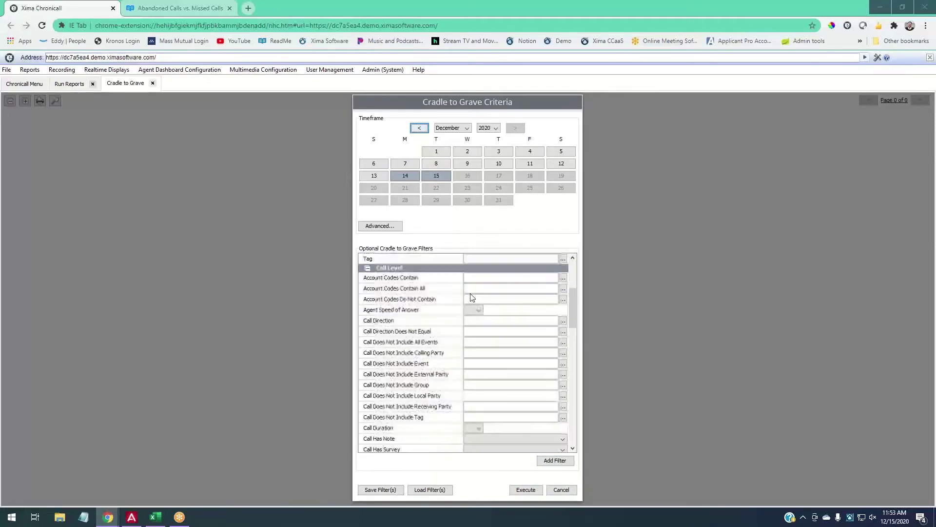
scroll(477, 308, "up", 10)
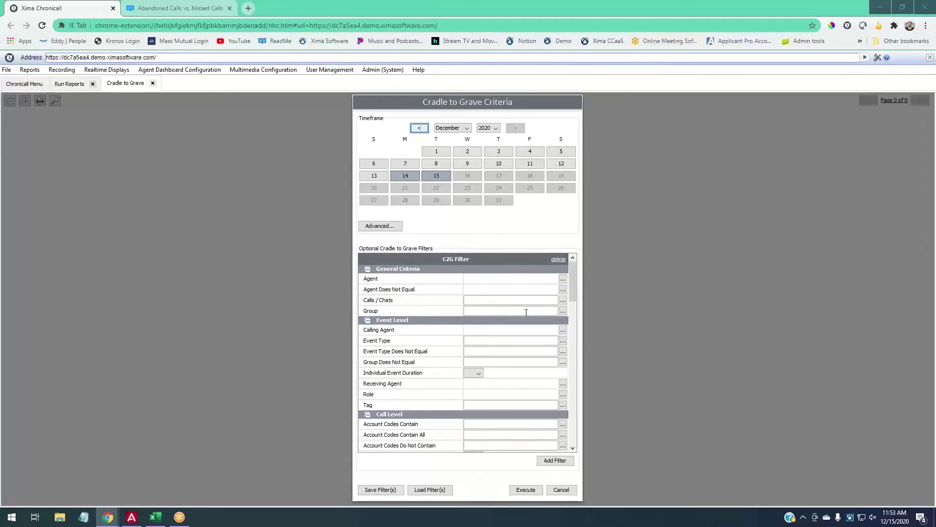
left_click(562, 301)
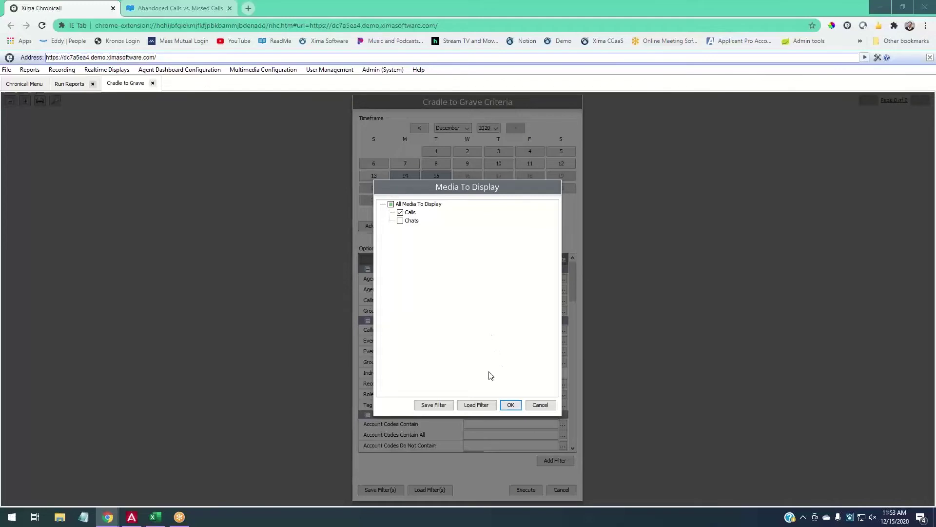
Include calls only and execute the Cradle to Grave report for December 14–15.
left_click(510, 404)
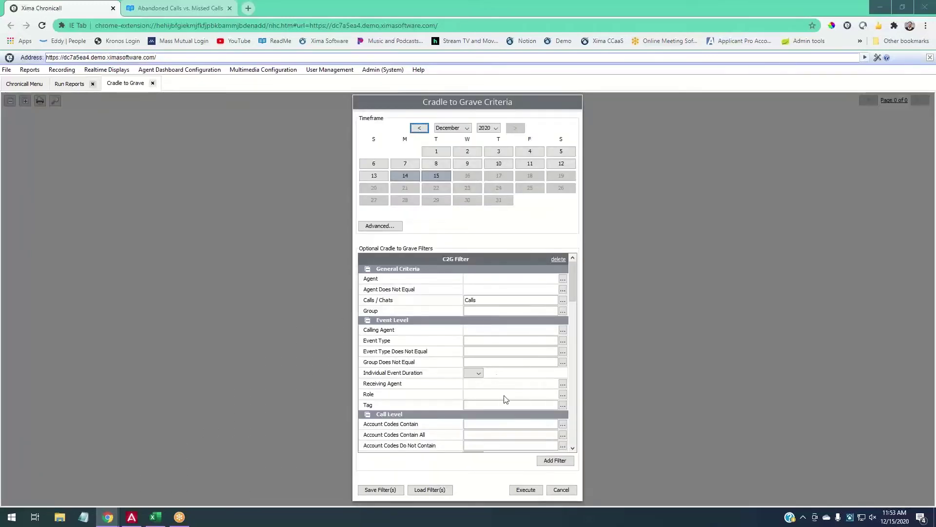
left_click(526, 490)
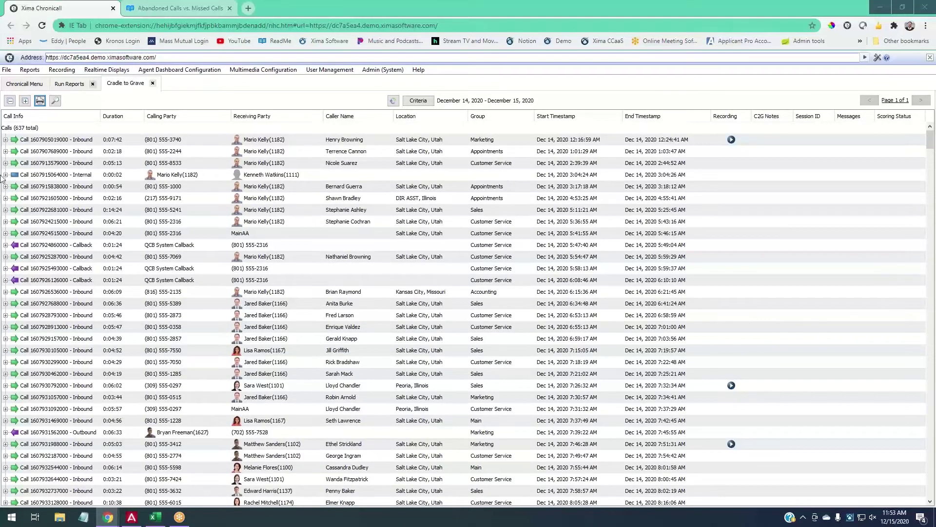
Select the Calls group, enlarge the grid with Ctrl+Plus, and select the first call.
left_click(15, 128)
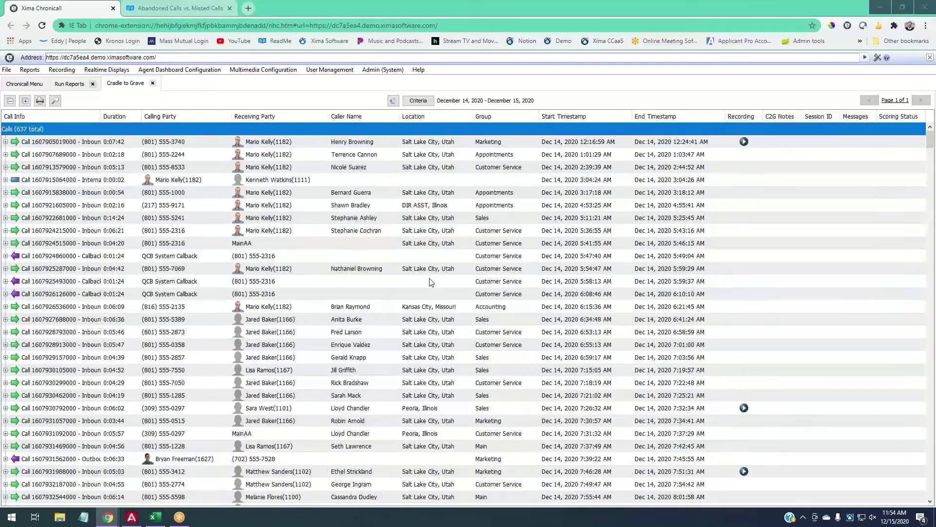
key("ctrl+plus")
key("ctrl+plus")
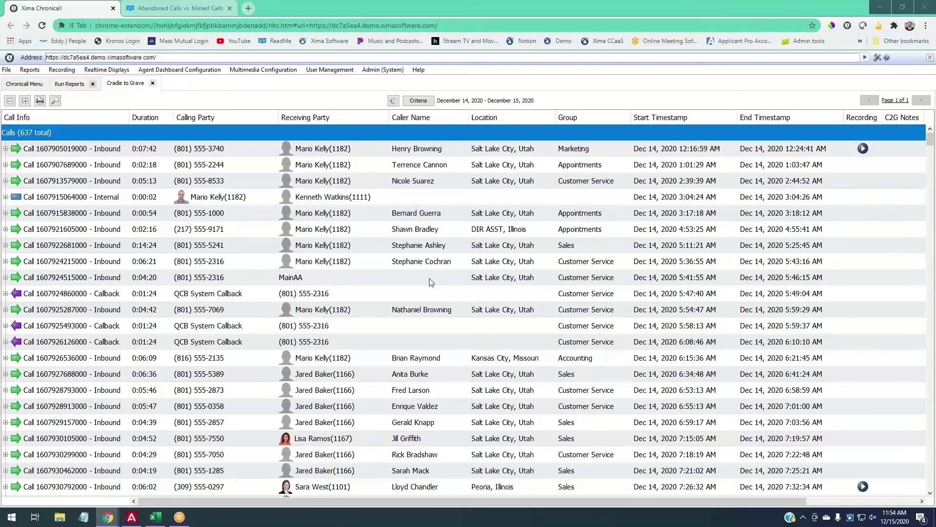
left_click(300, 147)
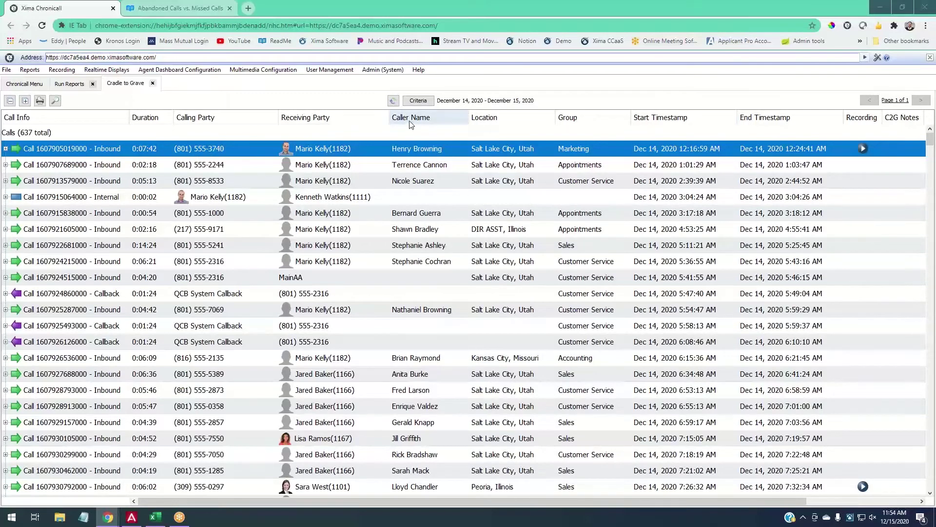
Move the Caller Name column beside Calling Party and hide the Location column.
left_click_drag(408, 120, 301, 107)
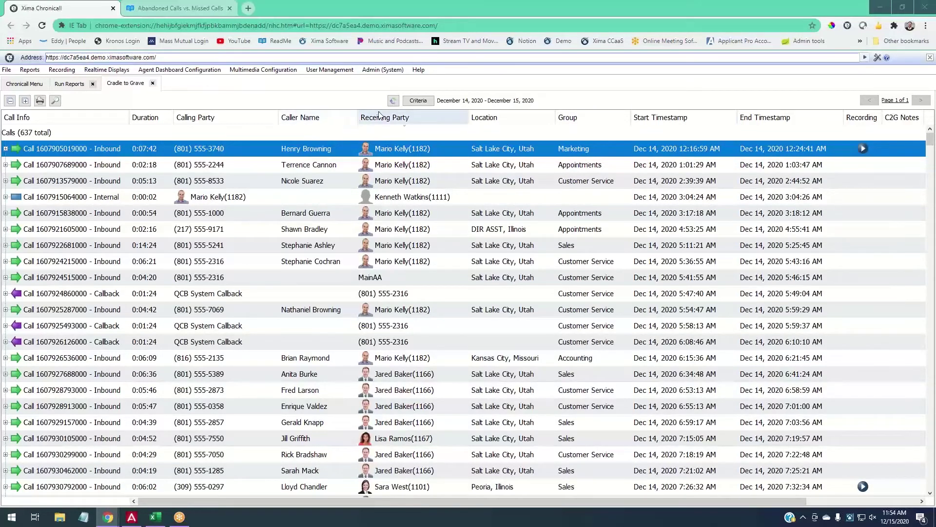
right_click(406, 121)
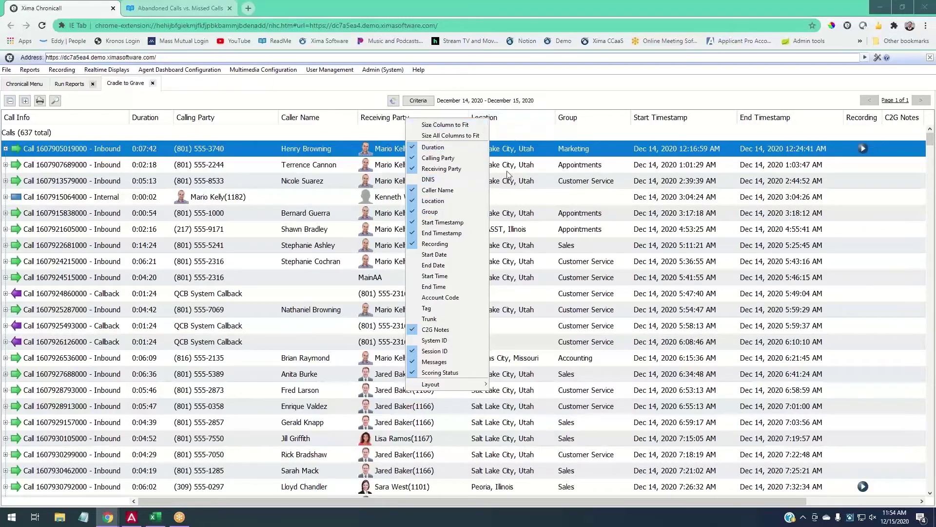
left_click(438, 200)
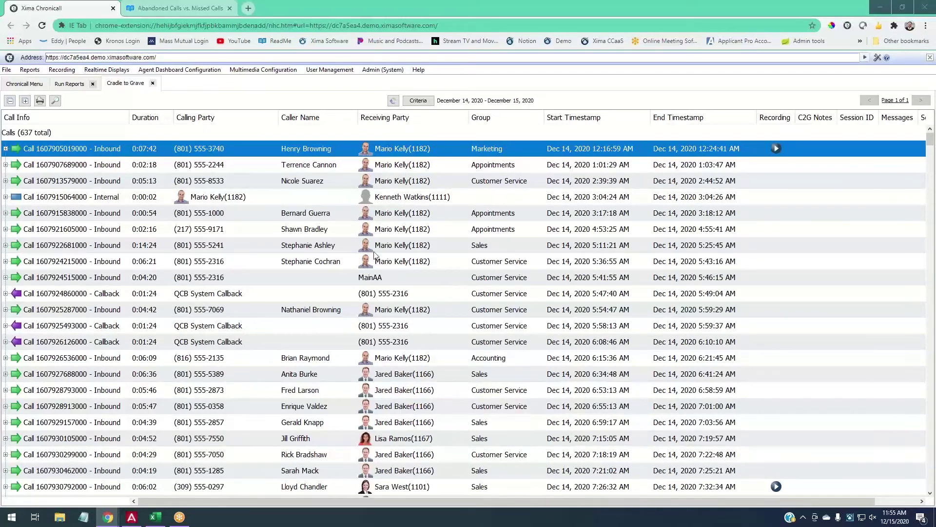
left_click(6, 151)
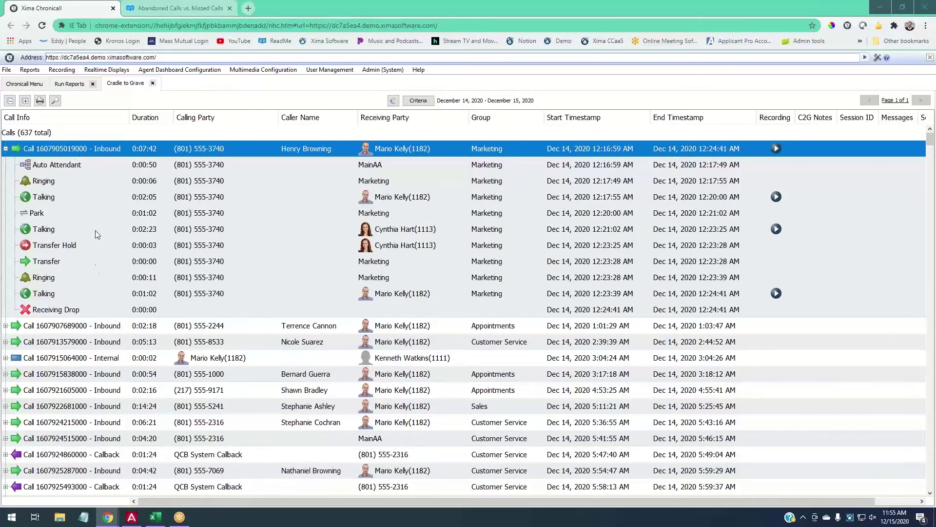
left_click(87, 308)
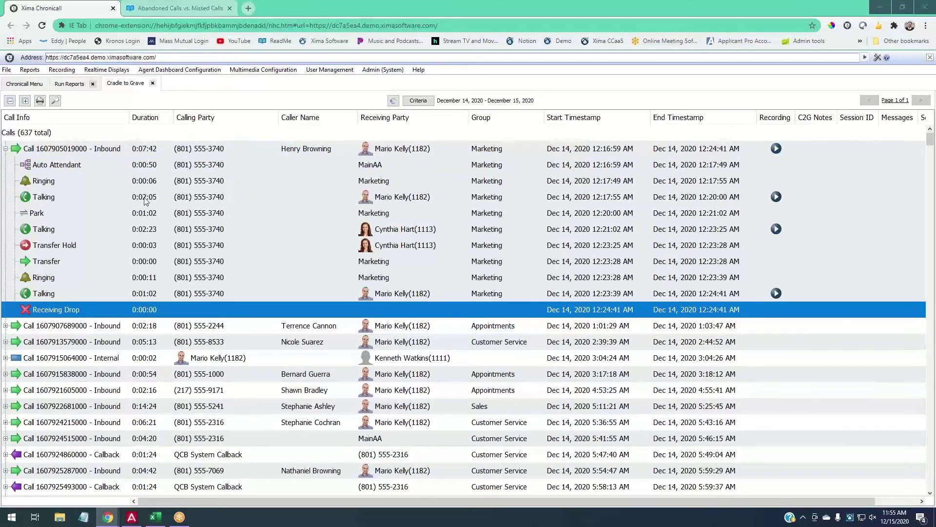
left_click(292, 153)
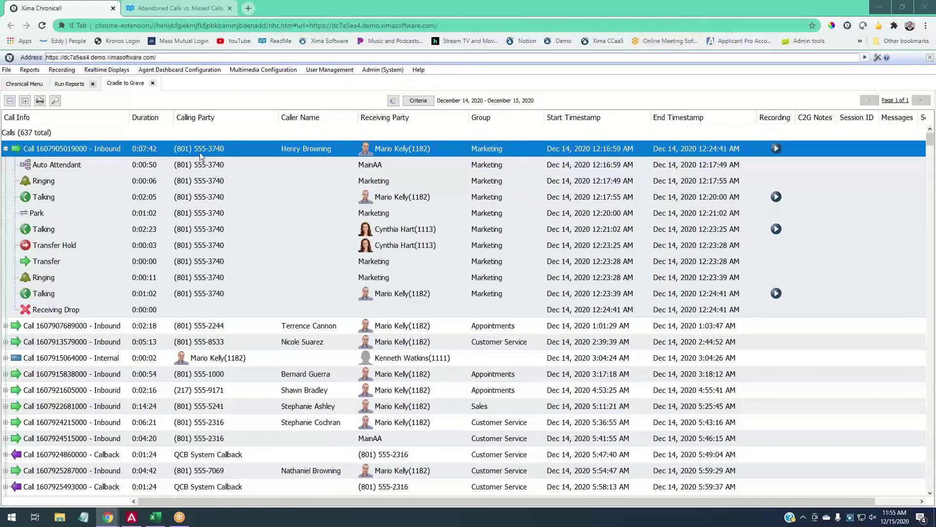
scroll(221, 204, "down", 15)
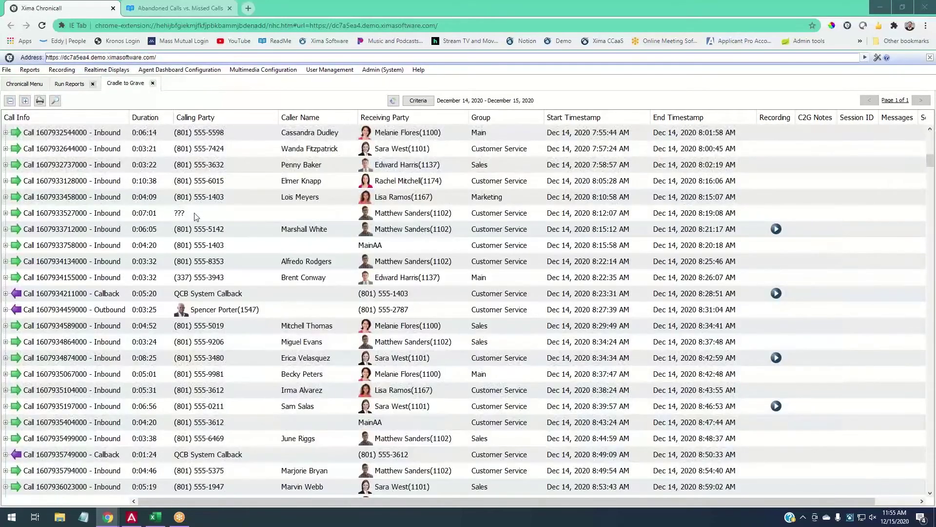
left_click(181, 215)
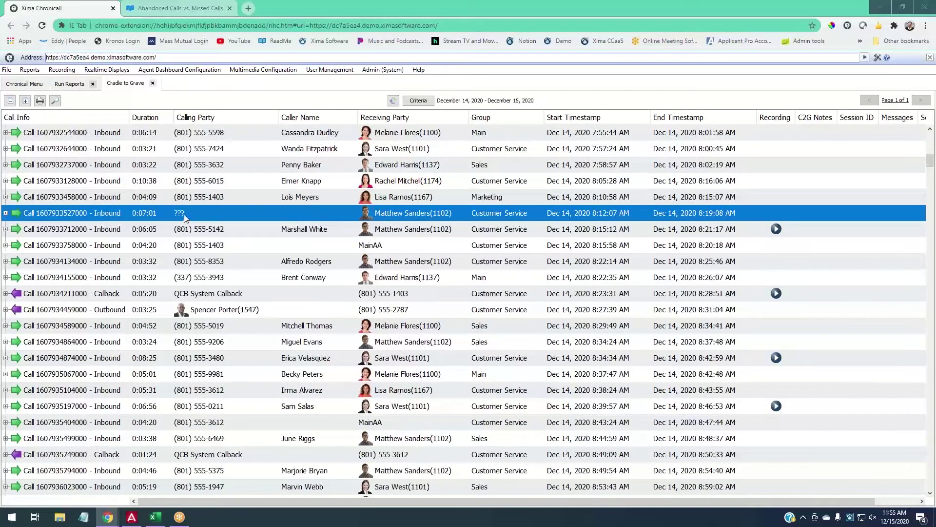
scroll(184, 217, "up", 12)
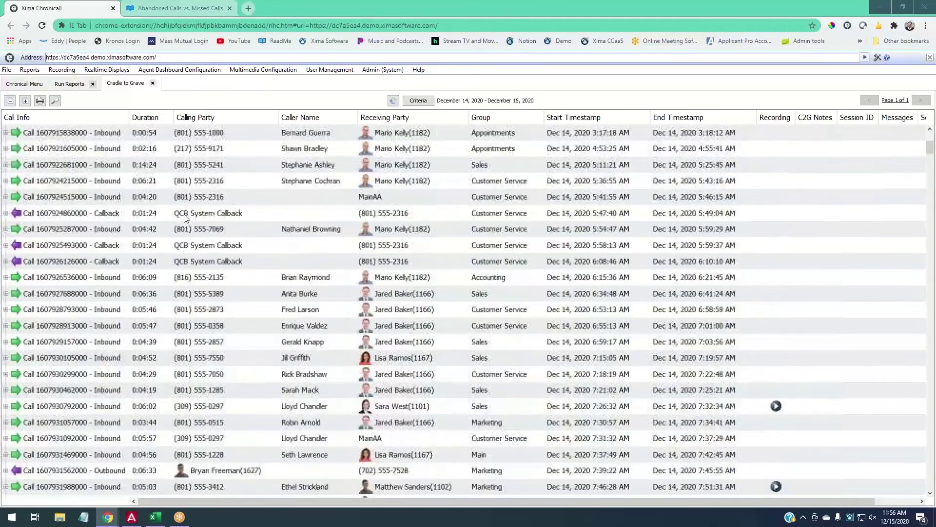
scroll(184, 217, "up", 3)
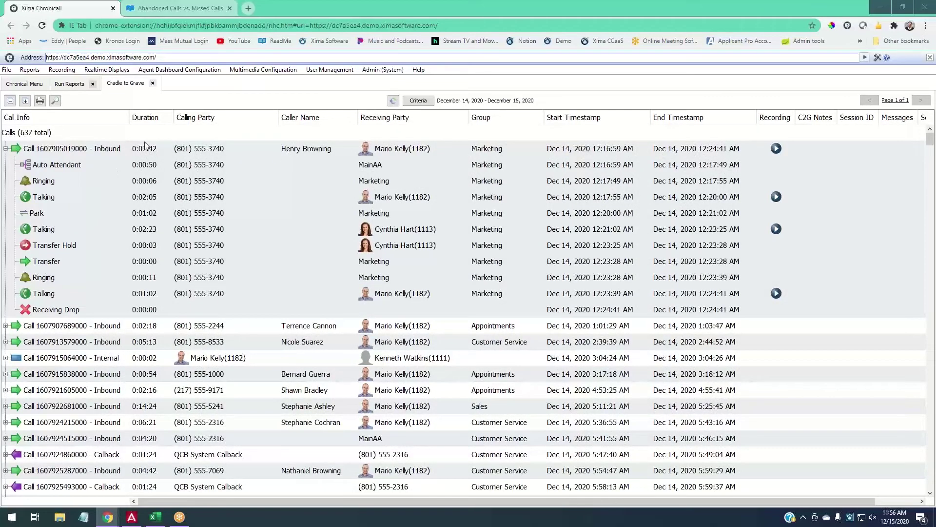
left_click(66, 165)
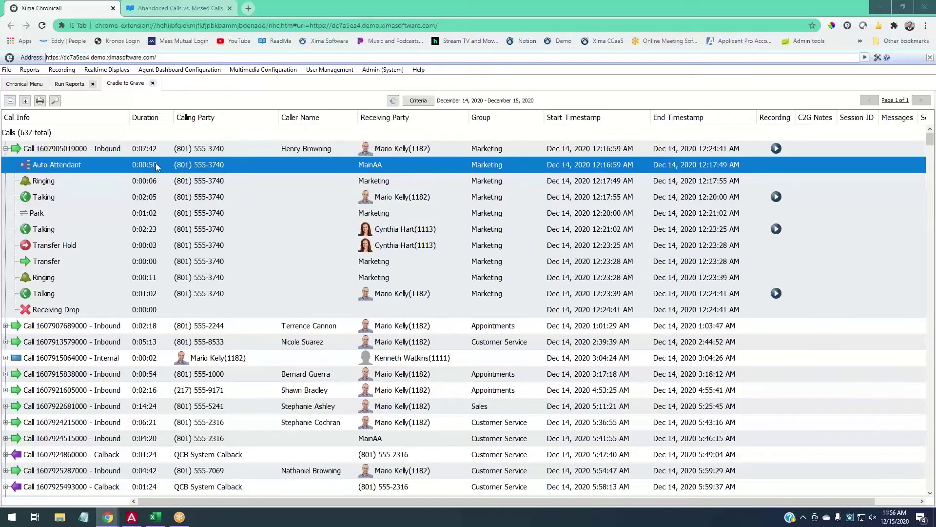
left_click(377, 188)
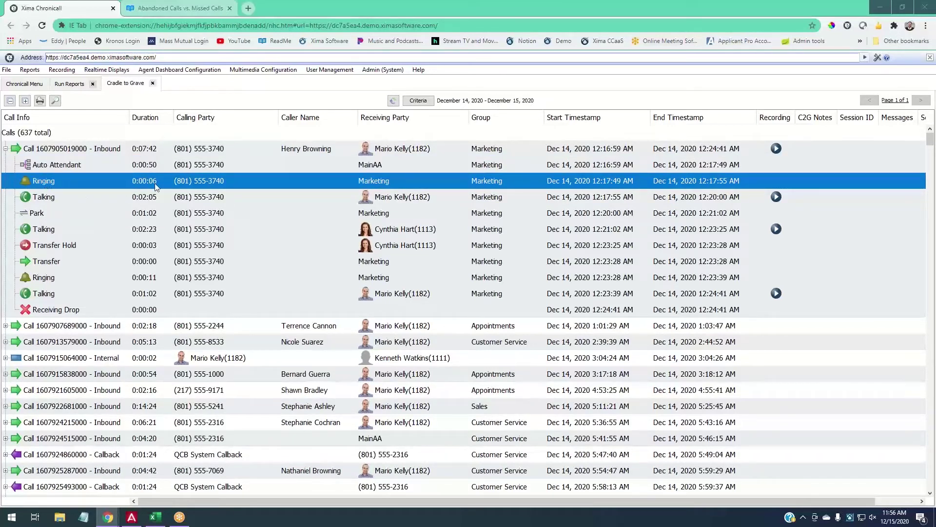
left_click(172, 200)
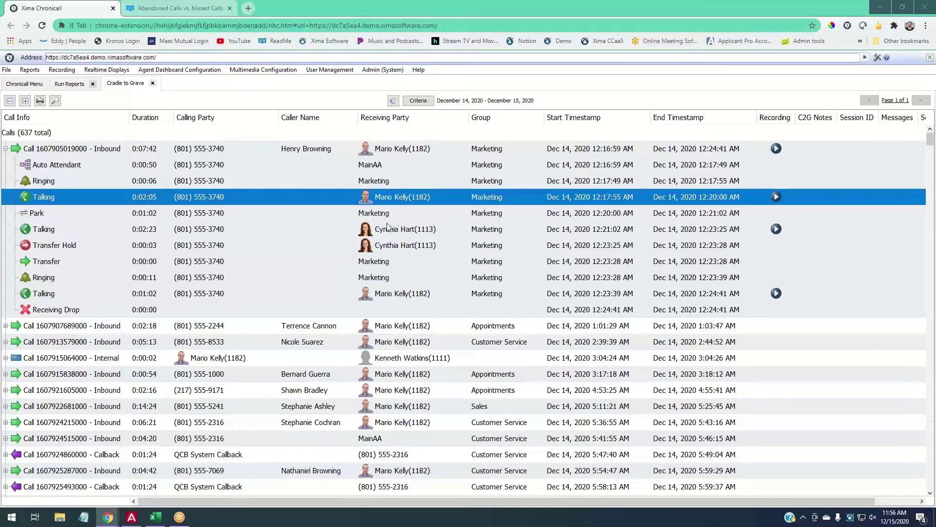
left_click(364, 218)
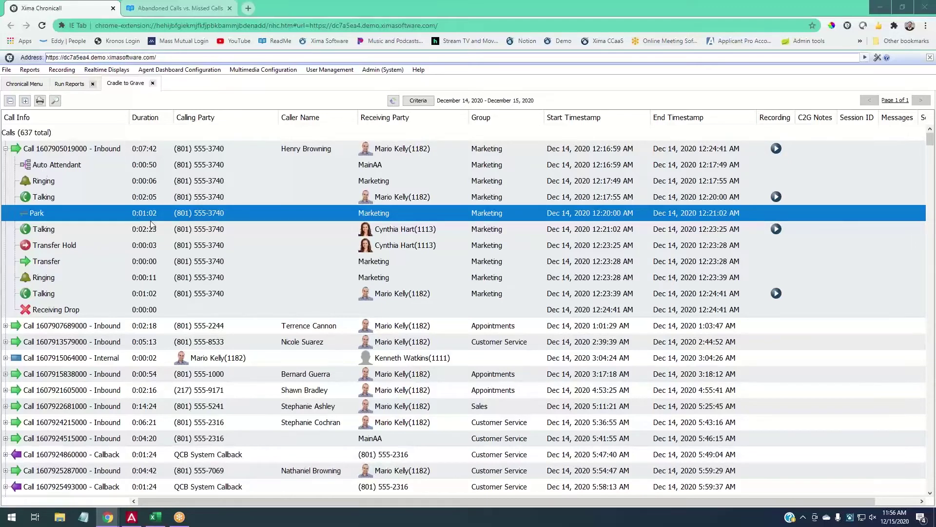
left_click(424, 232)
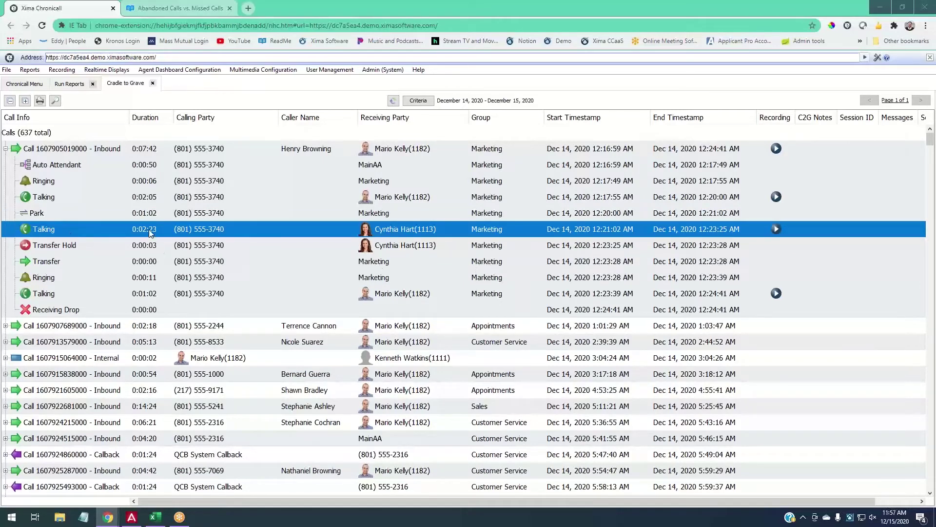
left_click(161, 249)
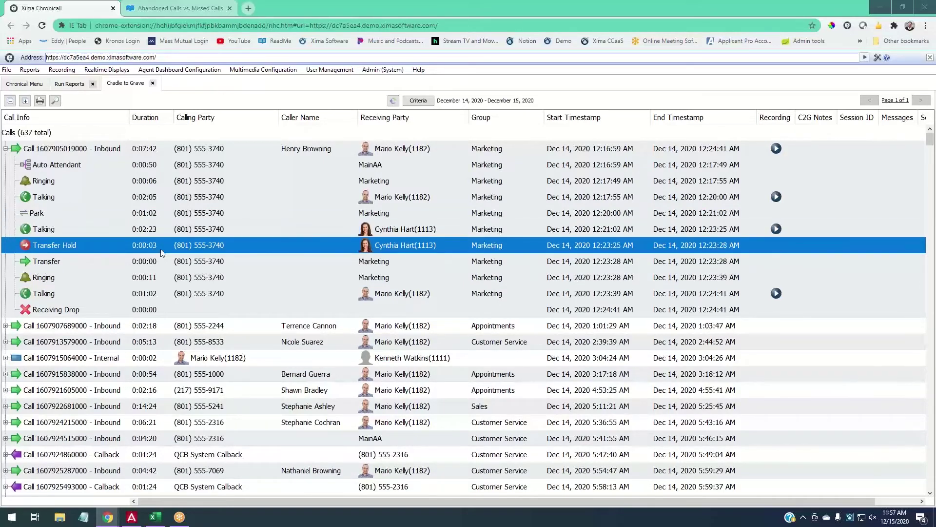
left_click(165, 261)
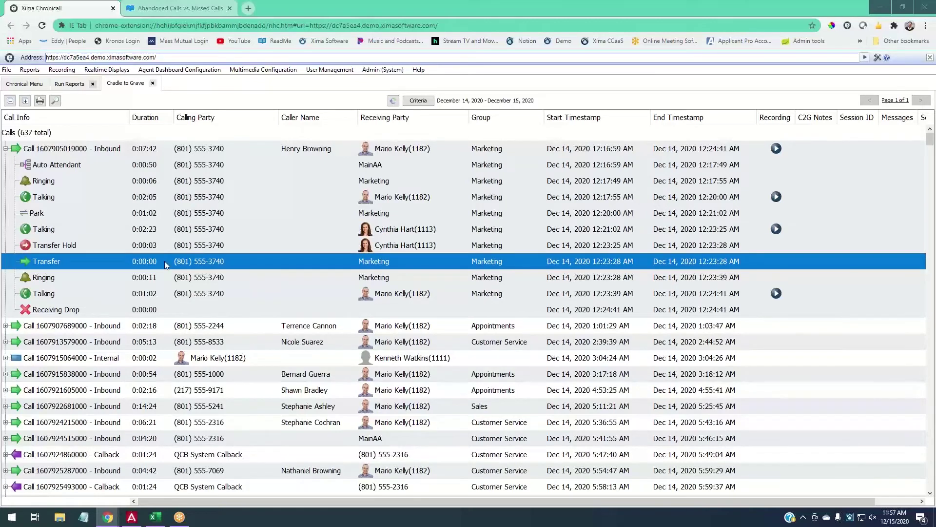
left_click(170, 280)
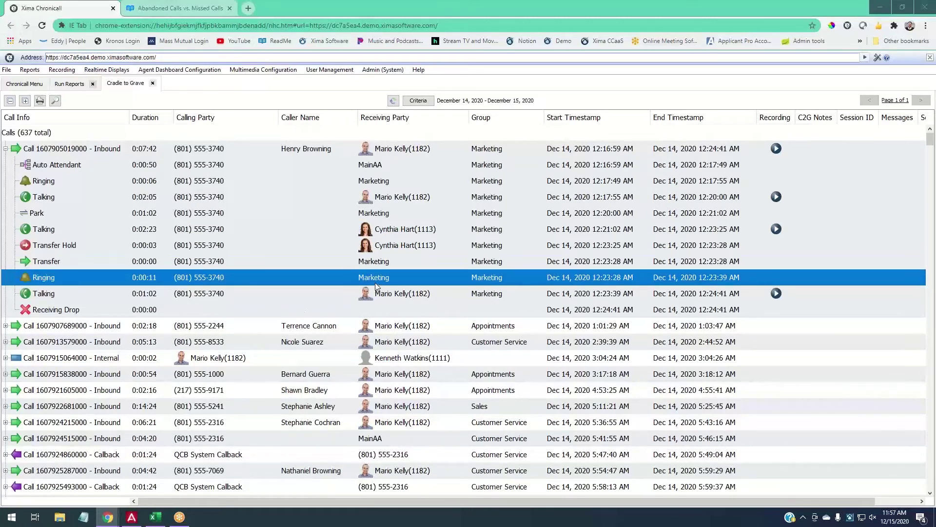
left_click(390, 300)
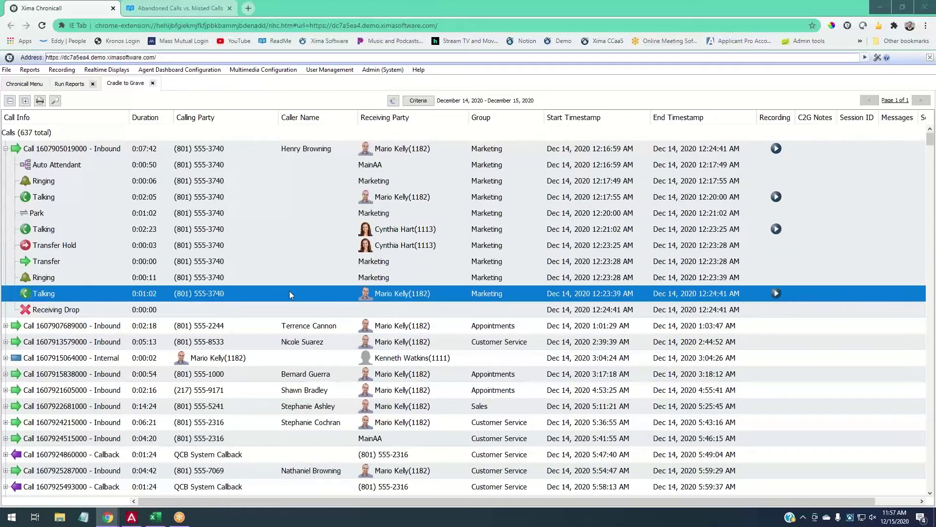
left_click(149, 309)
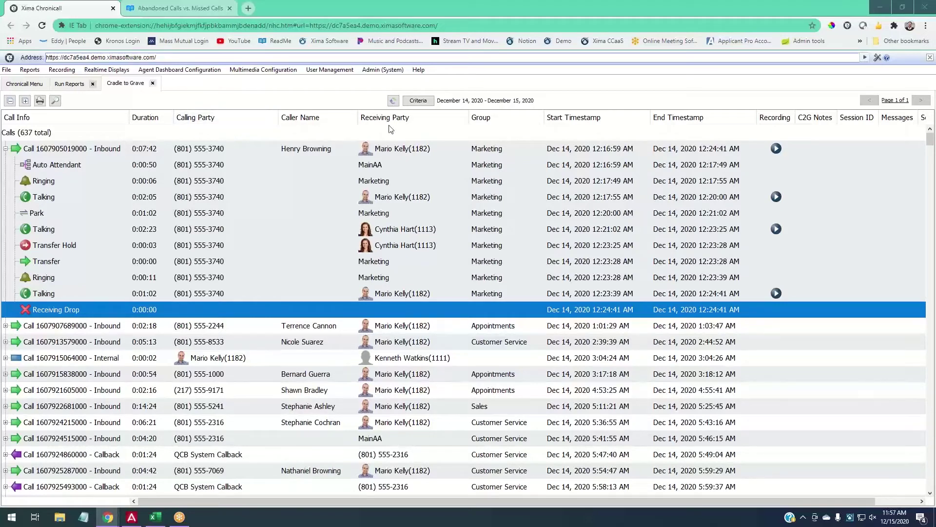
left_click(407, 292)
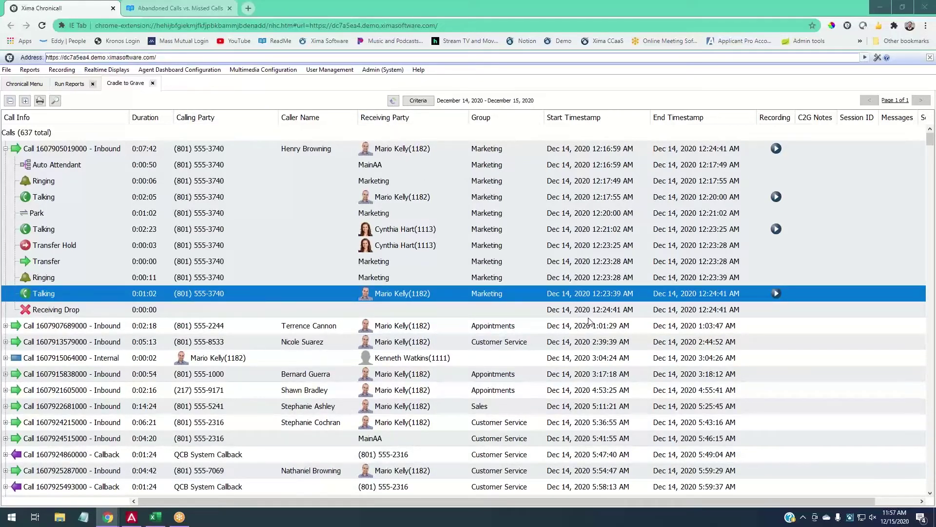
left_click(6, 341)
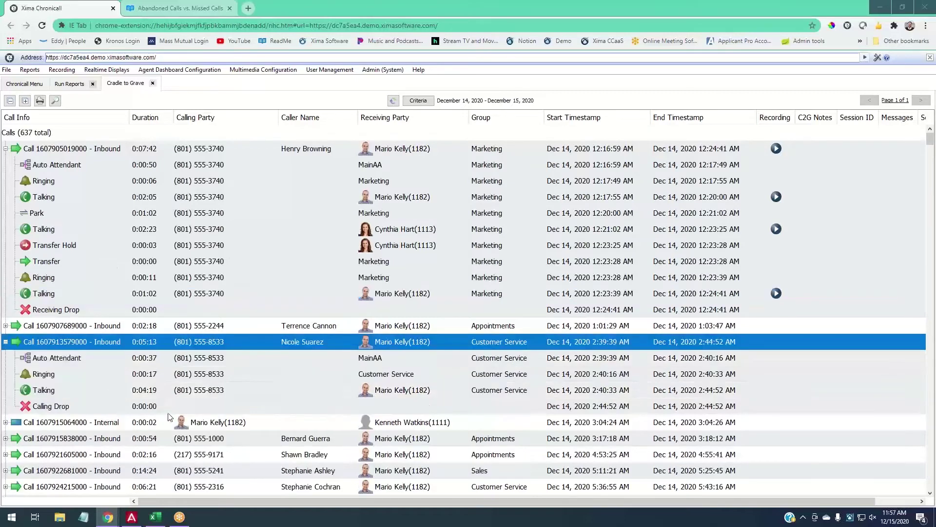
left_click(84, 406)
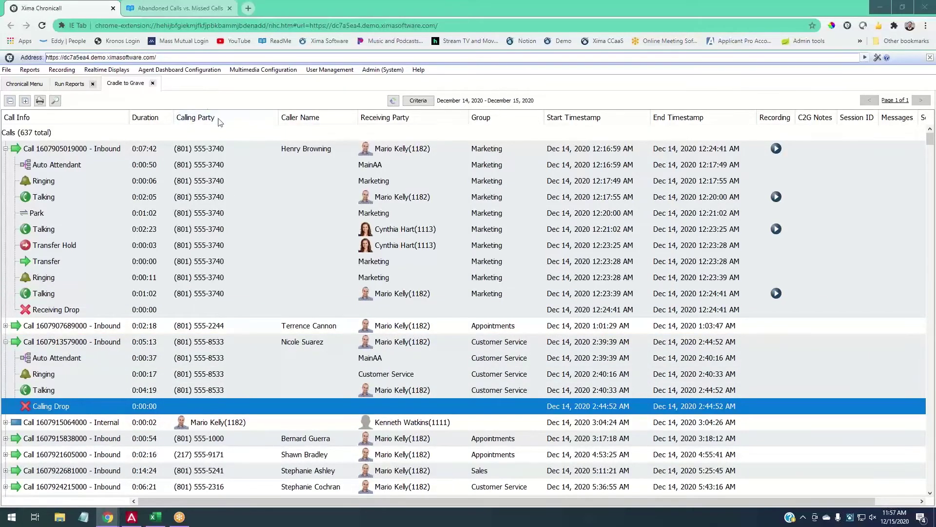
left_click(321, 344)
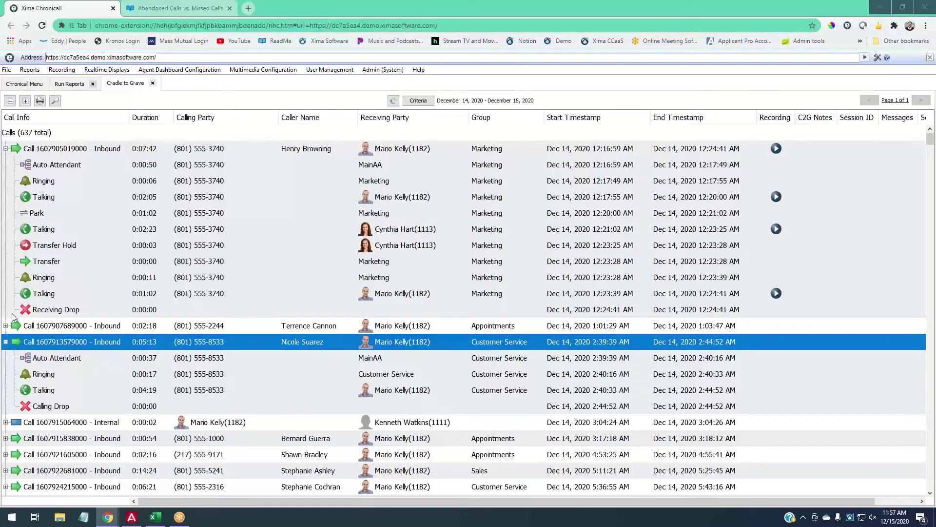
left_click(6, 342)
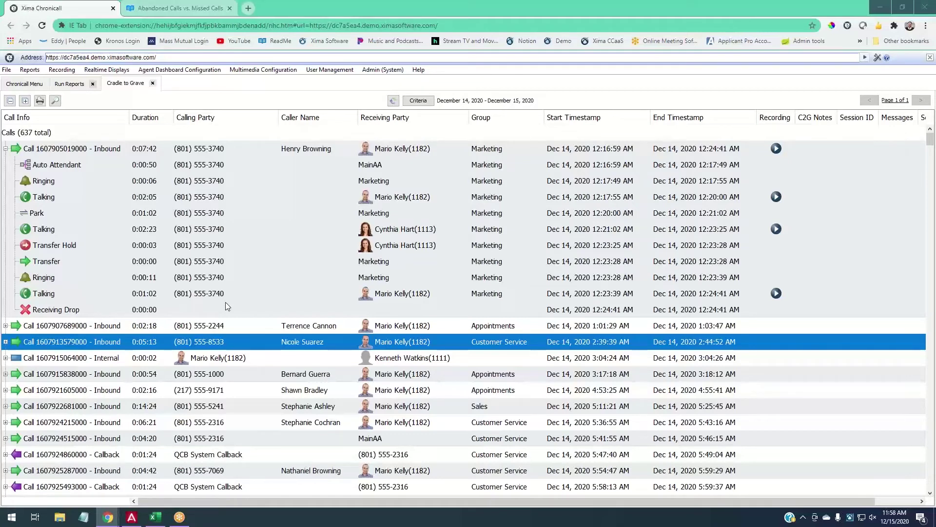
left_click(4, 149)
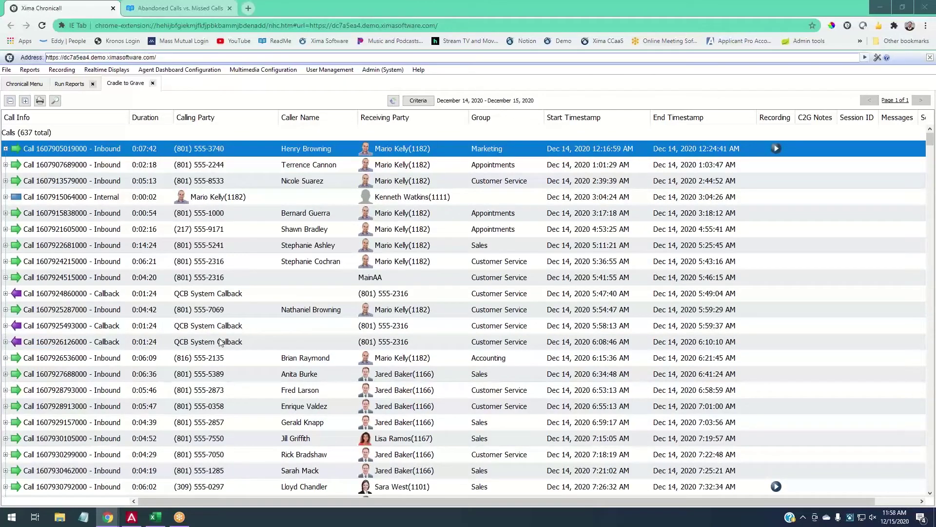
Select the Calls (637 total) header and open the call-list search box.
left_click(33, 140)
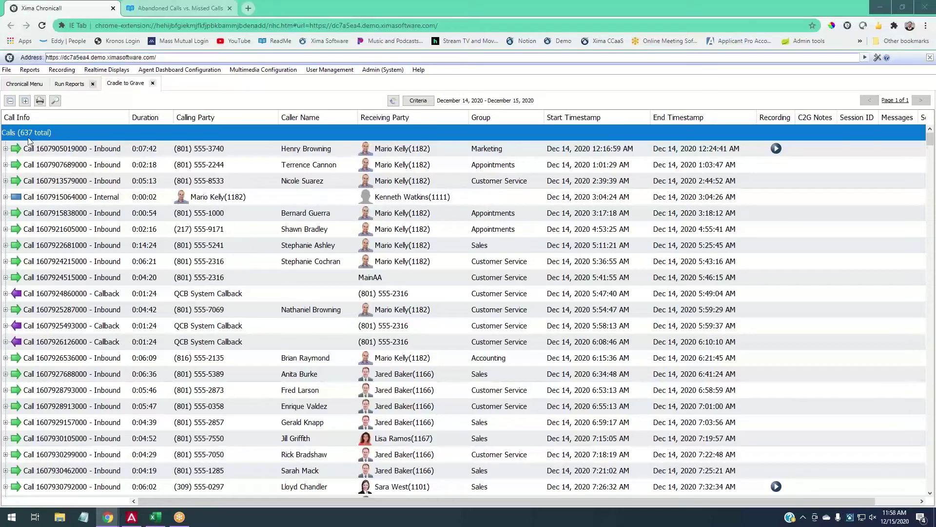
left_click(55, 101)
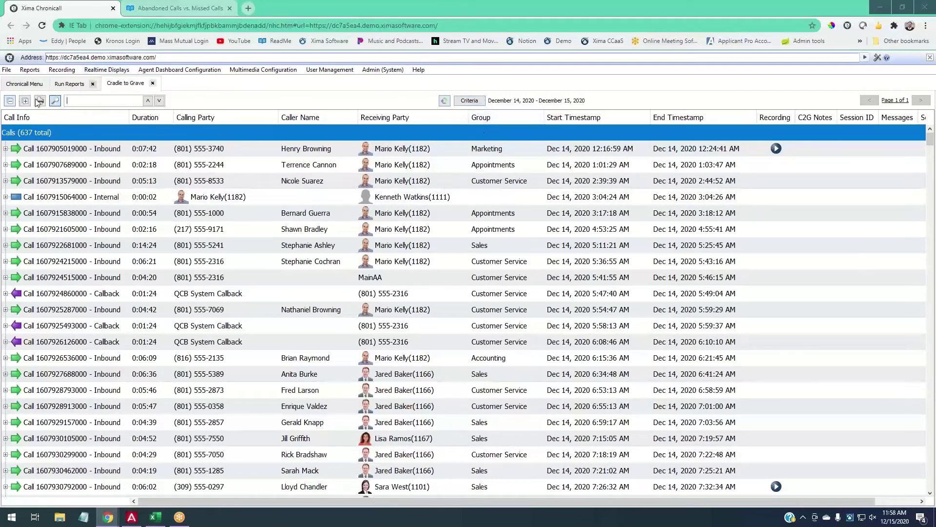
left_click(55, 102)
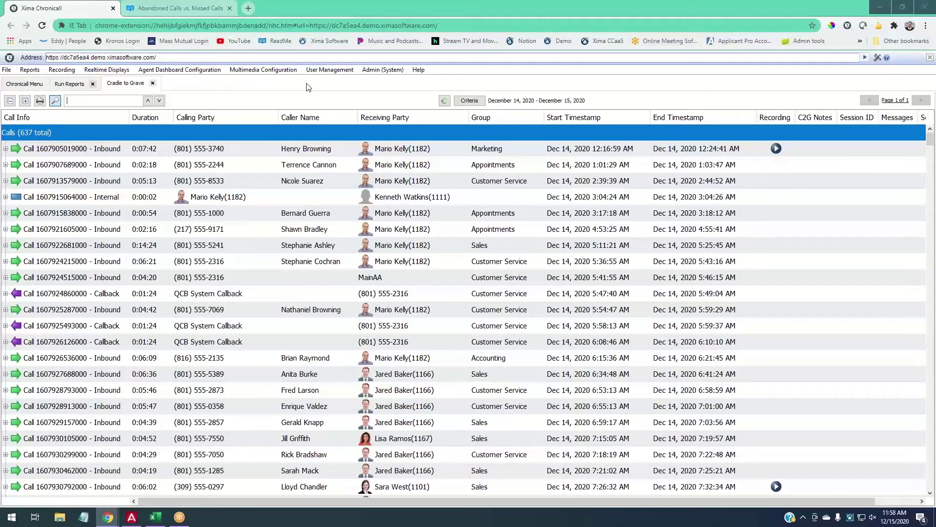
Search the call list for the caller's phone number.
type("820")
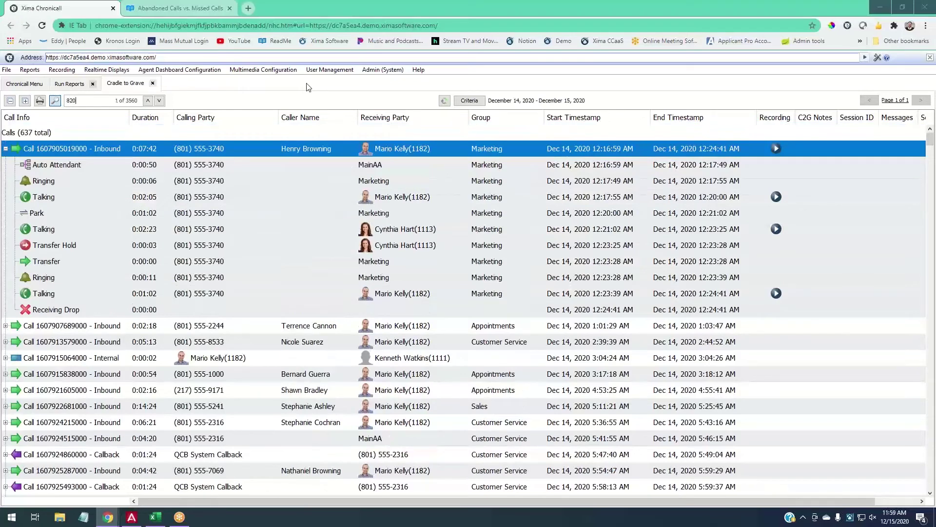
key("BackSpace")
key("BackSpace")
type("01")
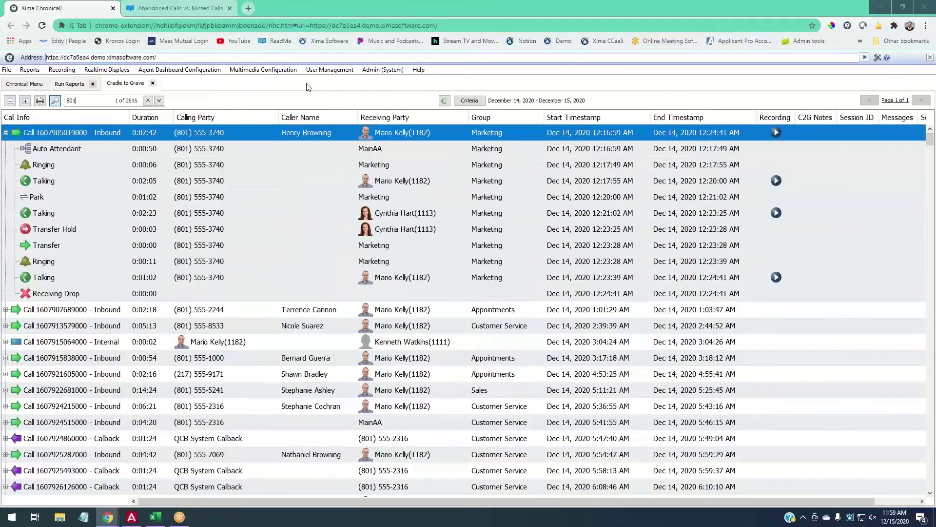
type("5551000")
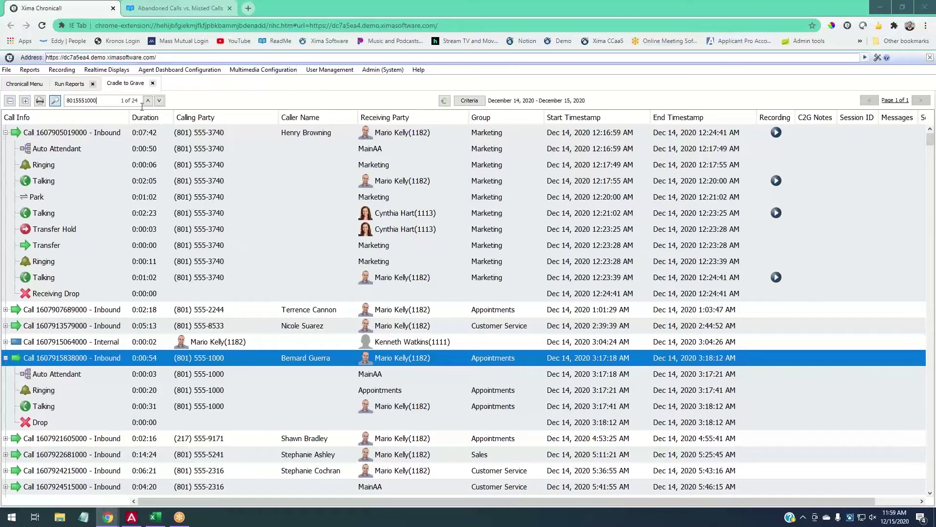
double_click(139, 100)
left_click(159, 101)
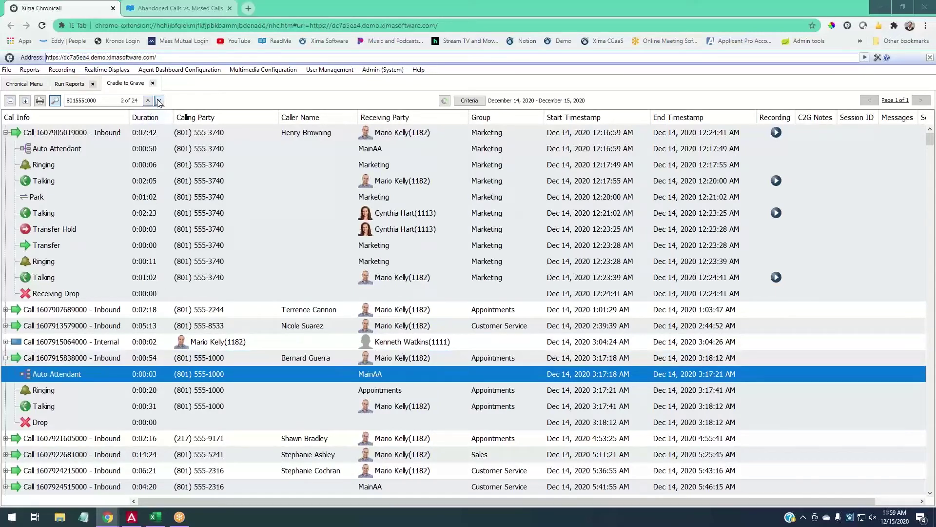
left_click(159, 101)
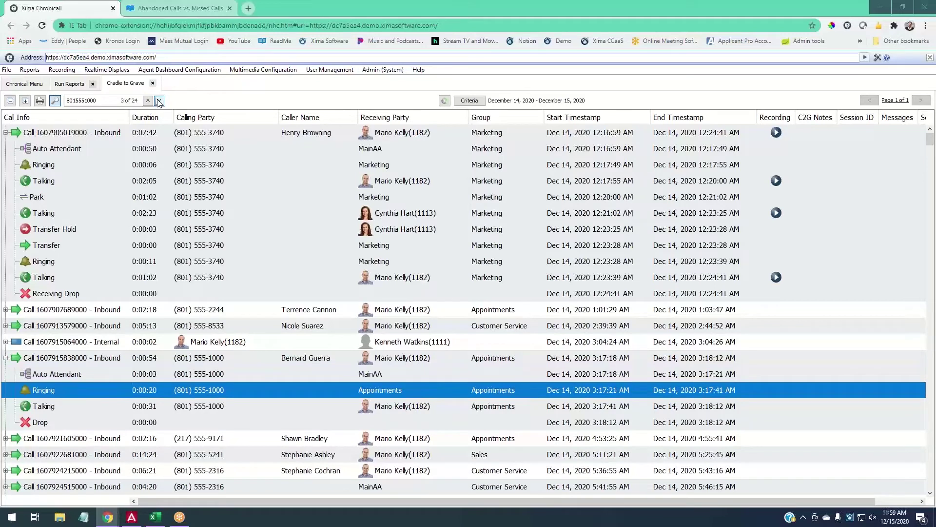
left_click(159, 101)
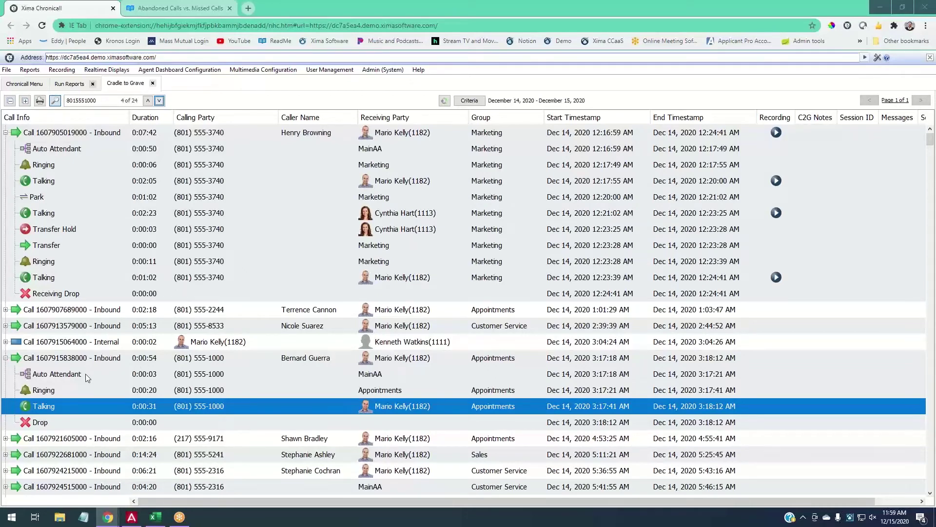
left_click(160, 101)
left_click(160, 101)
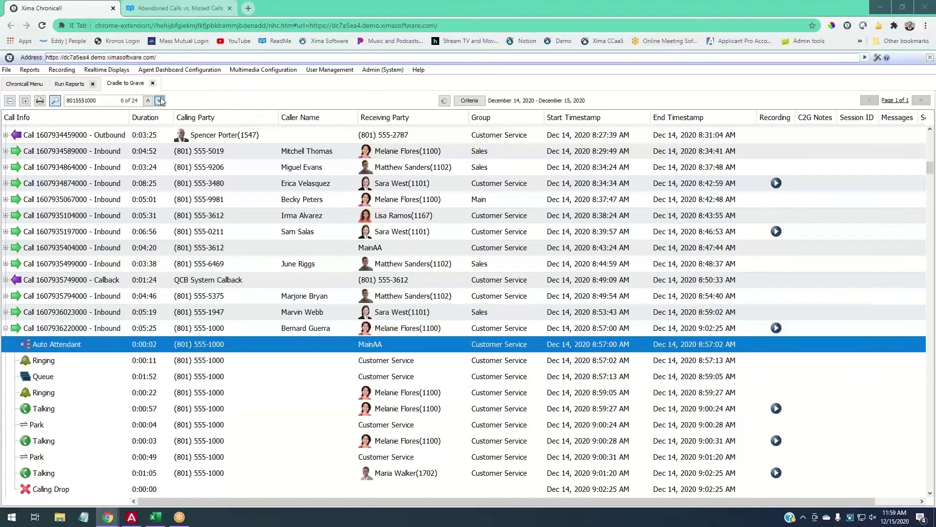
left_click(161, 101)
left_click(161, 101)
left_click(160, 101)
left_click(160, 101)
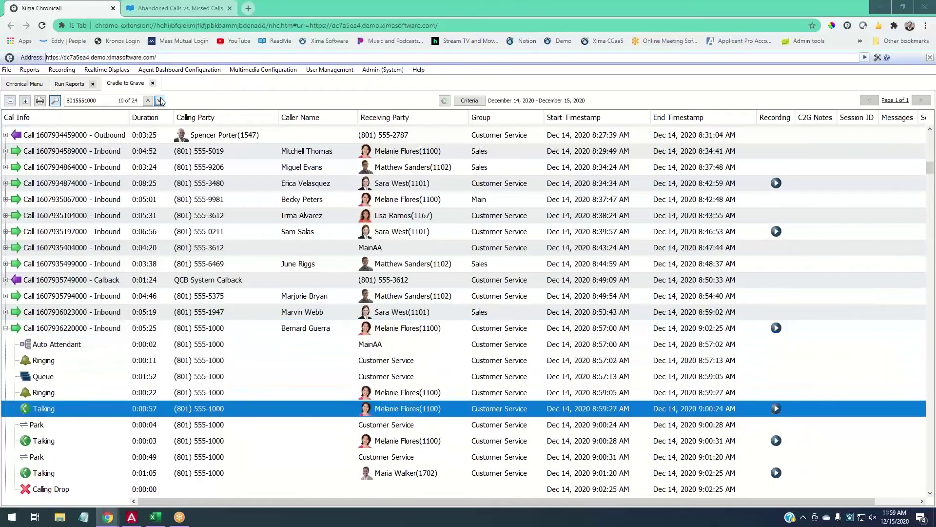
left_click(160, 101)
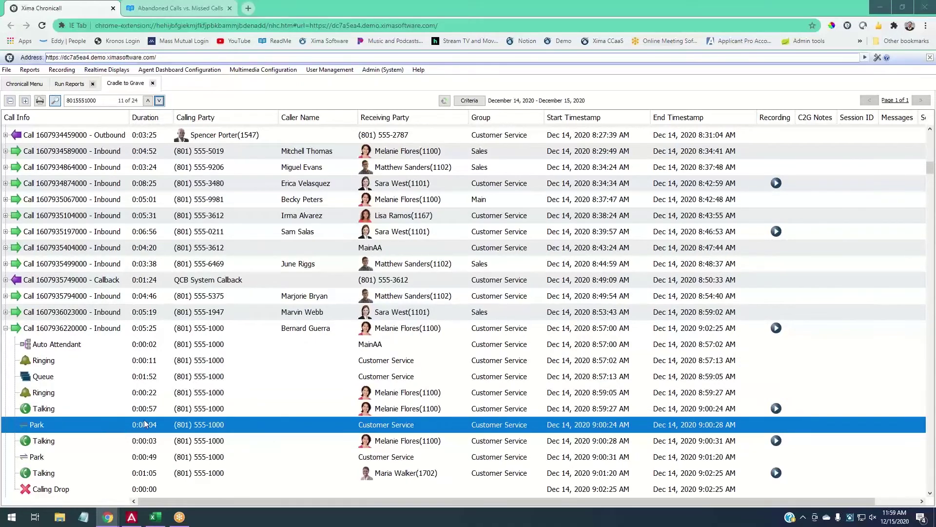
left_click(158, 101)
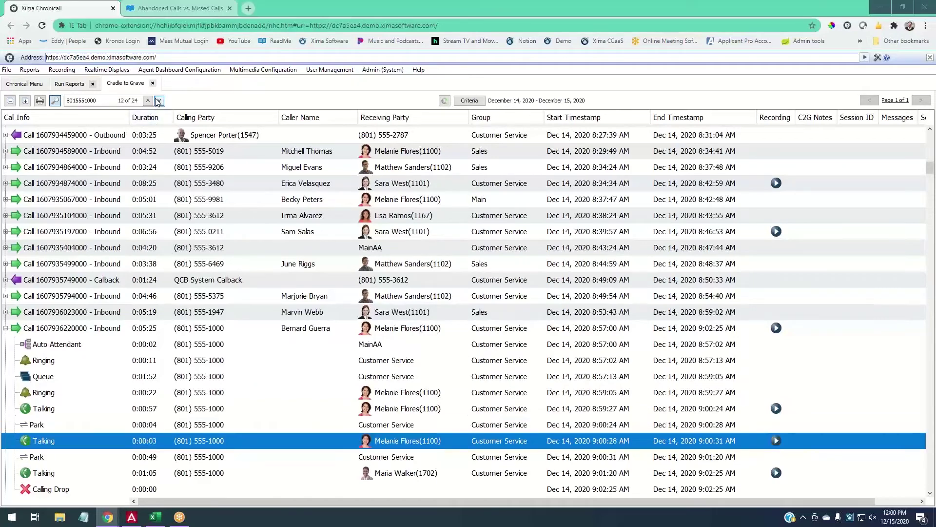
left_click(159, 101)
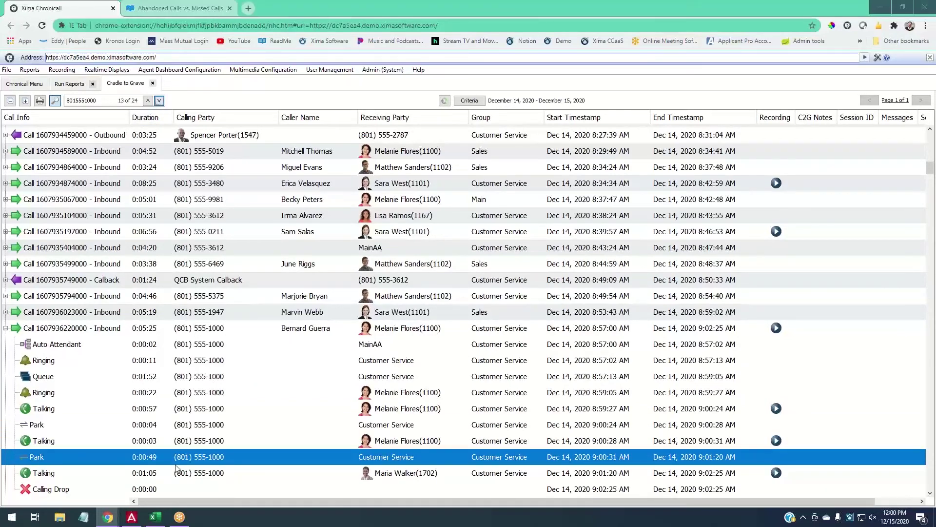
left_click(159, 101)
left_click(159, 101)
left_click(159, 101)
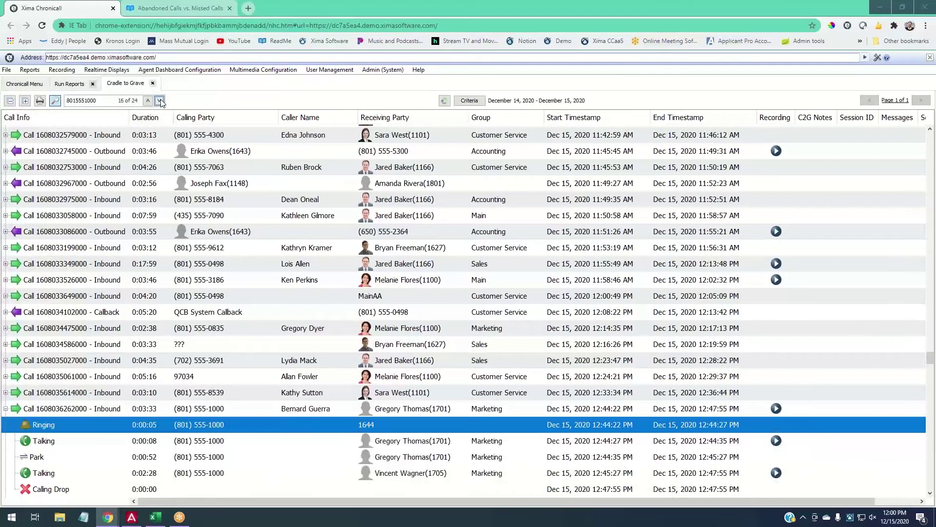
left_click(160, 101)
left_click(160, 101)
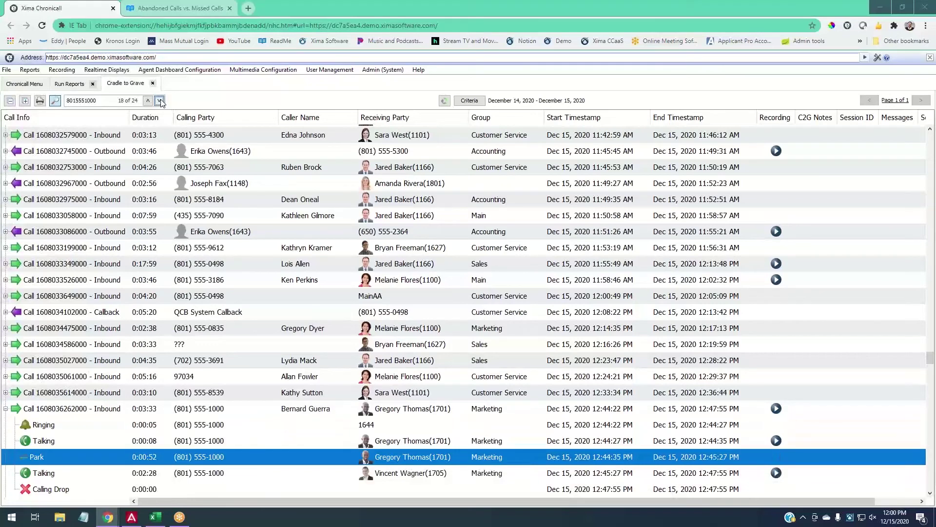
left_click(160, 101)
left_click(159, 101)
left_click(160, 101)
left_click(159, 101)
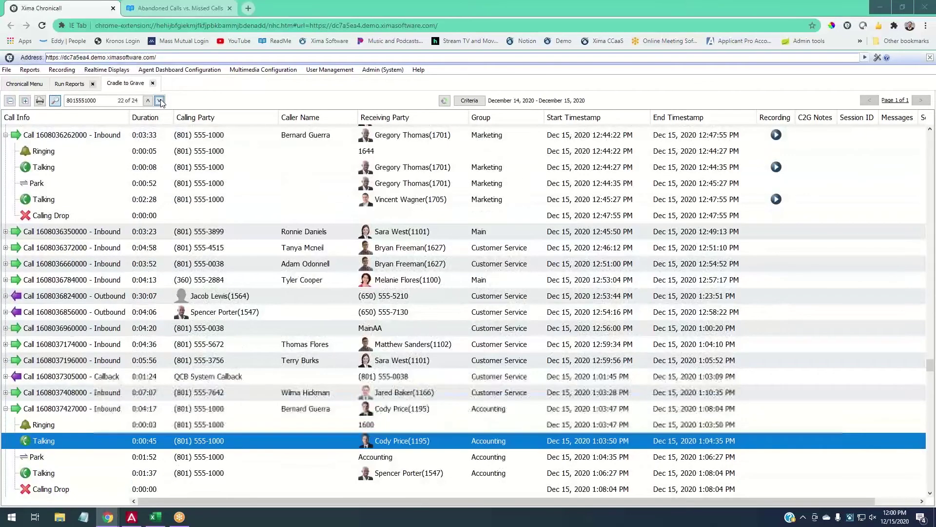
left_click(159, 101)
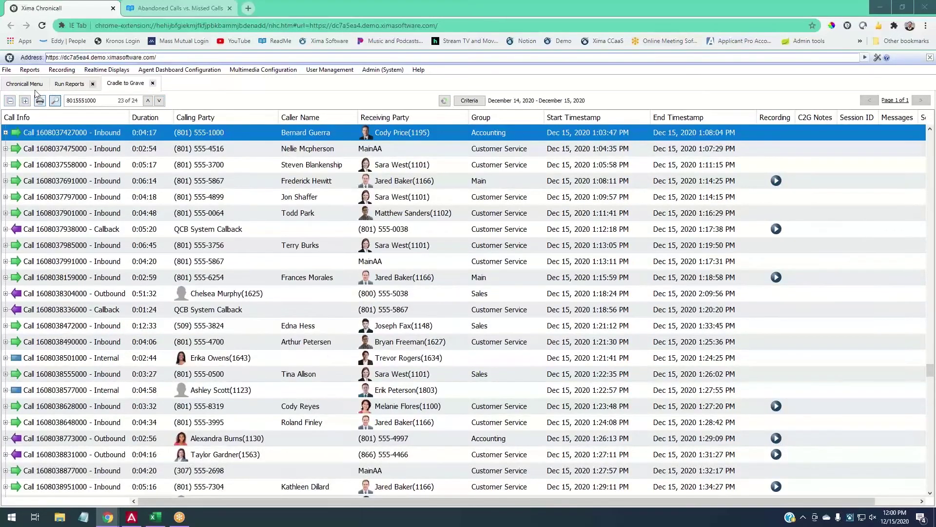
Close the phone-number search bar, returning to the plain call list.
double_click(98, 104)
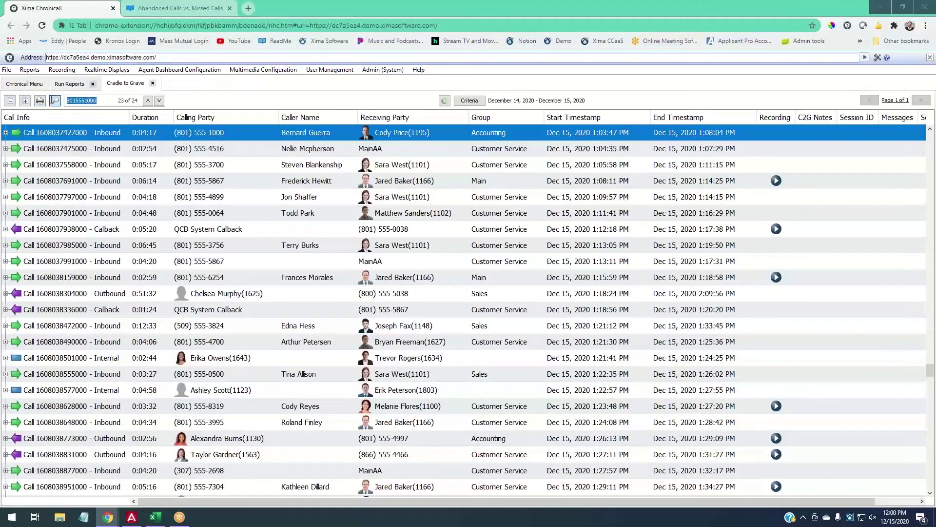
left_click(55, 101)
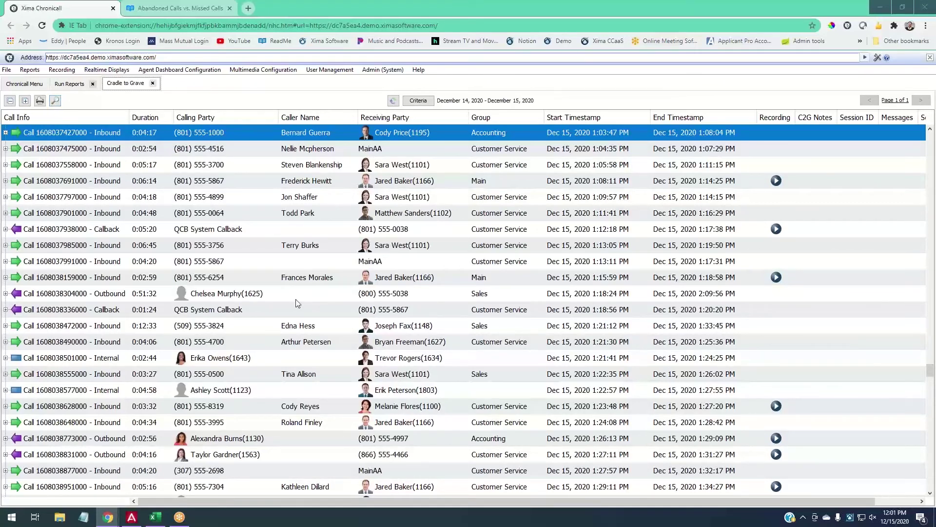
Open the Cradle to Grave Criteria and scroll its filter list to the Agent criterion.
left_click(419, 100)
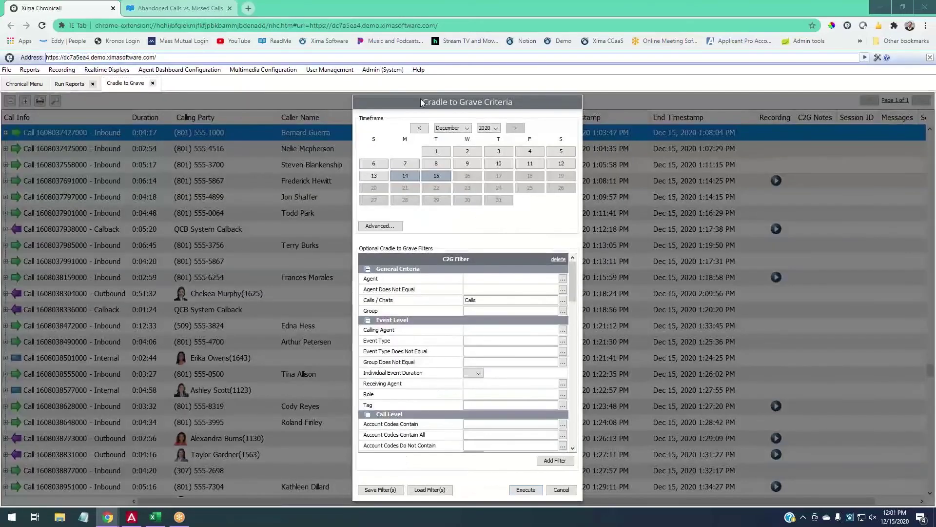
scroll(498, 340, "down", 2)
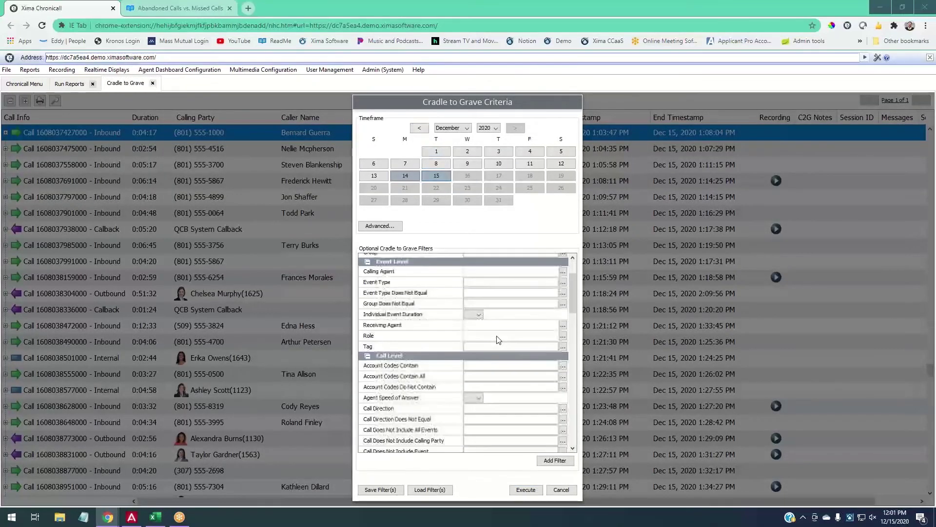
scroll(498, 339, "down", 1)
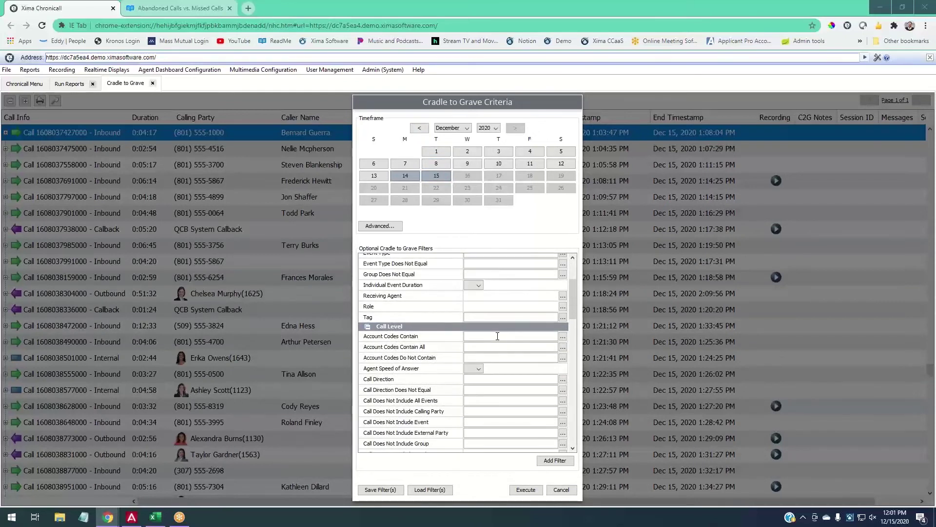
scroll(497, 336, "up", 3)
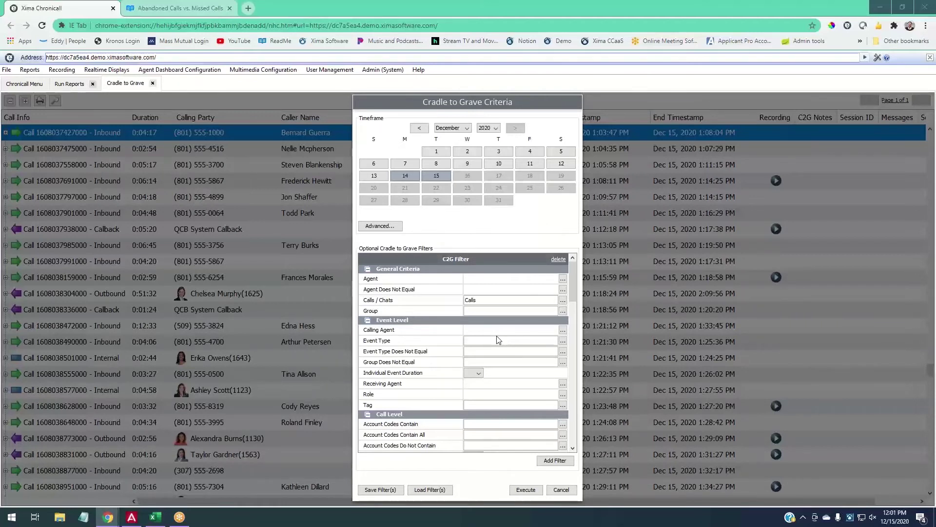
scroll(507, 345, "down", 4)
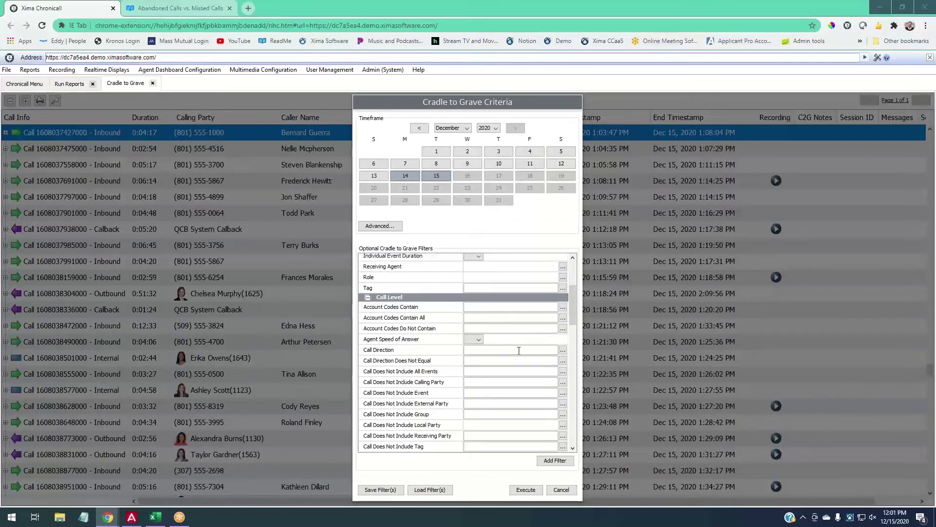
scroll(519, 350, "down", 7)
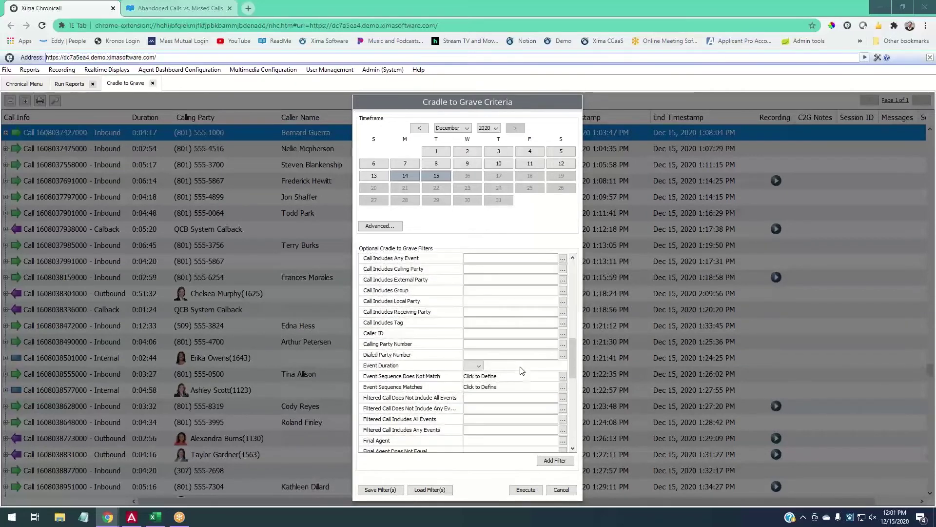
scroll(519, 369, "up", 7)
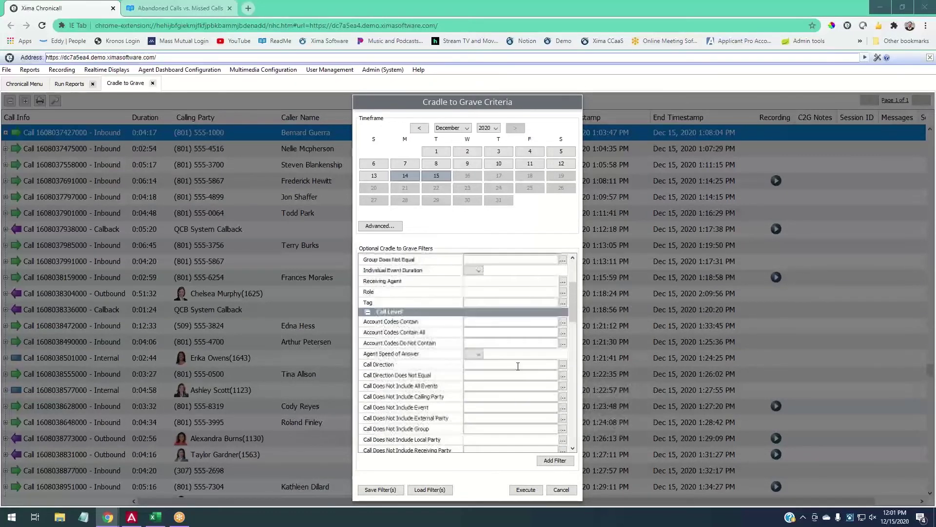
scroll(518, 366, "up", 4)
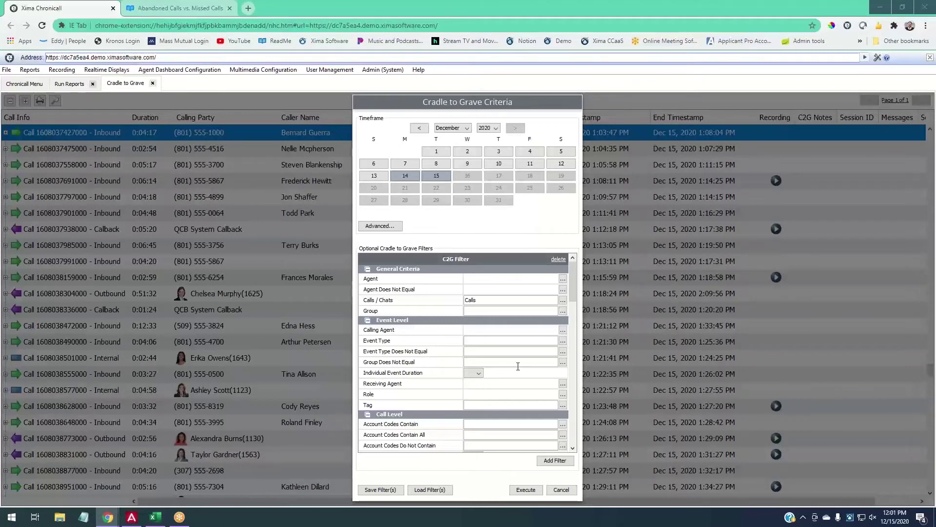
scroll(503, 341, "down", 5)
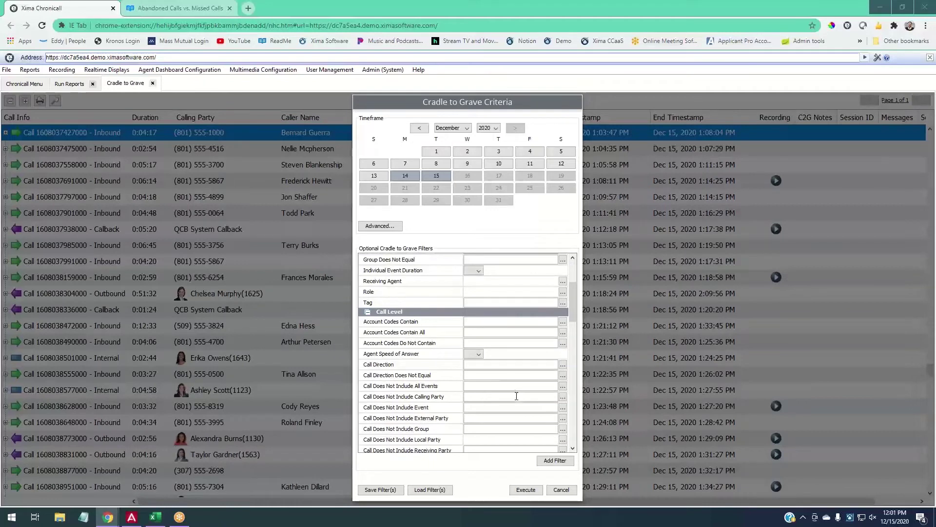
scroll(517, 396, "down", 1)
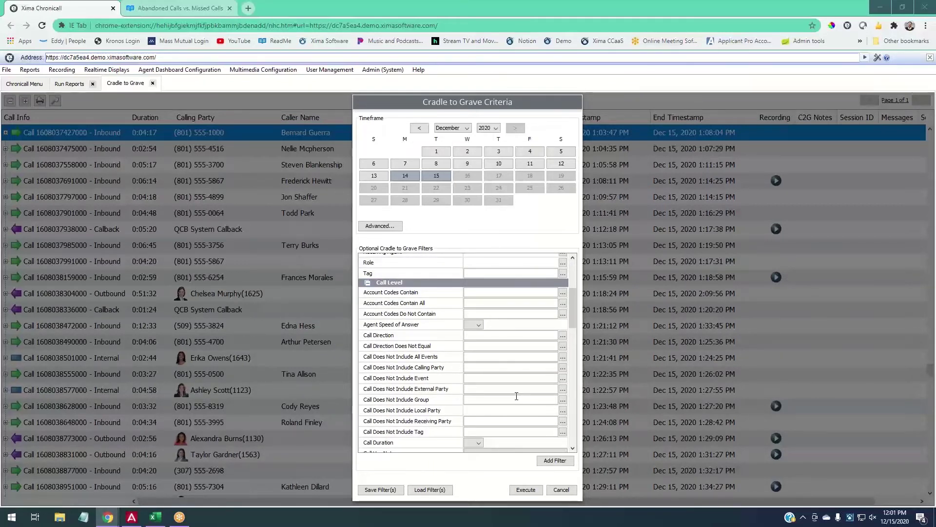
scroll(516, 396, "up", 6)
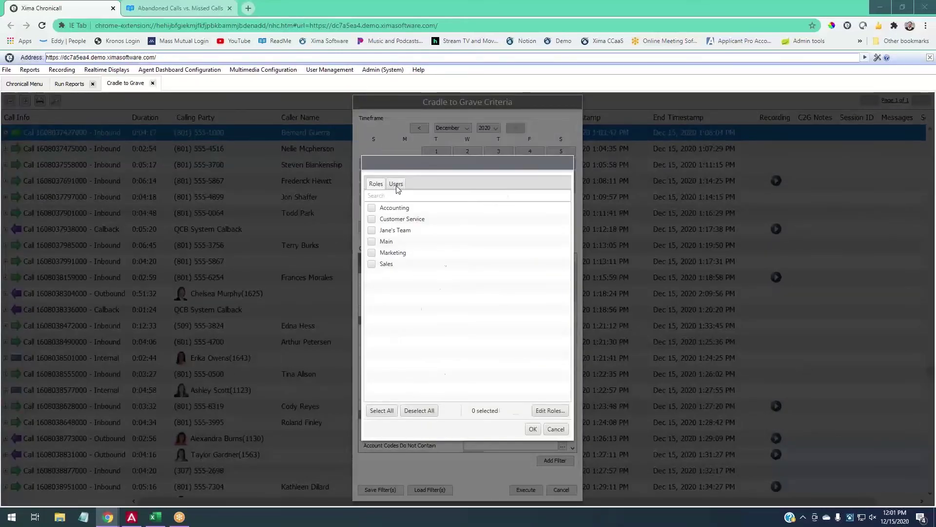
Set the Agent criterion to the one user found by name search, then execute the report.
left_click(395, 187)
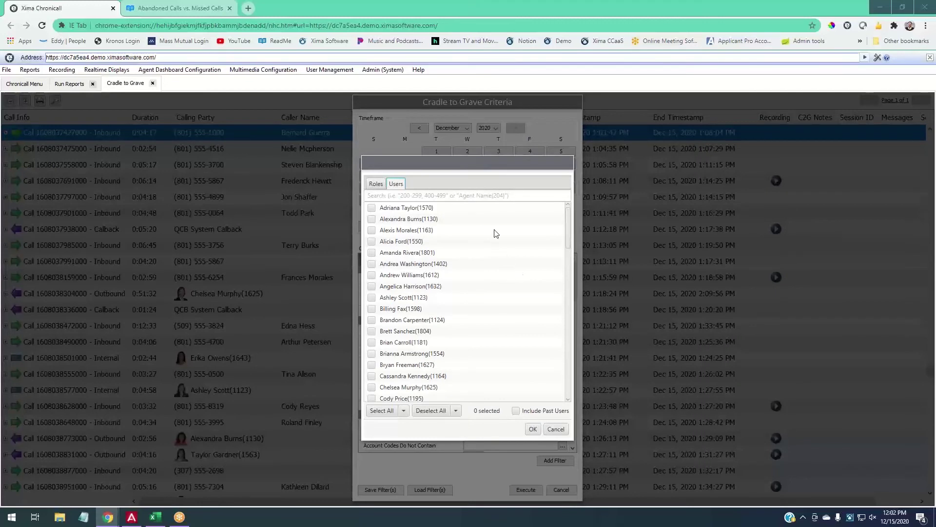
left_click(428, 195)
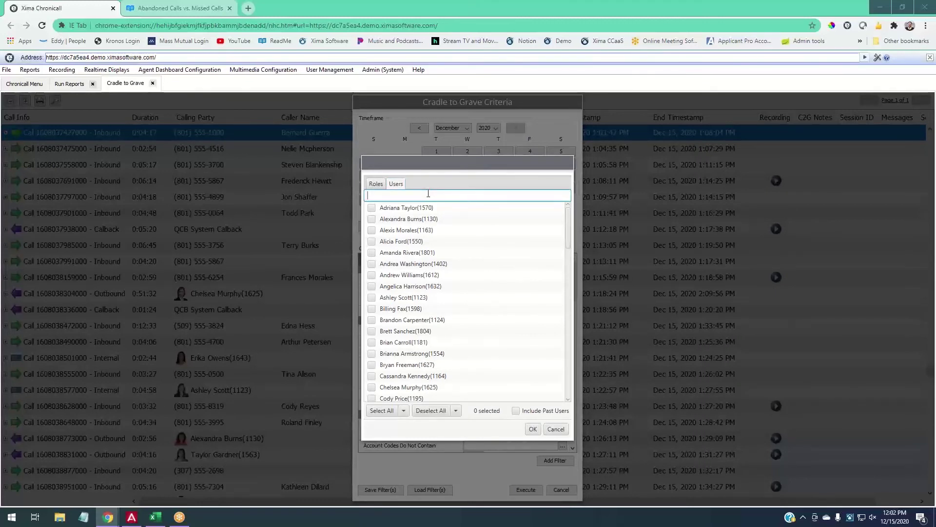
type("ma")
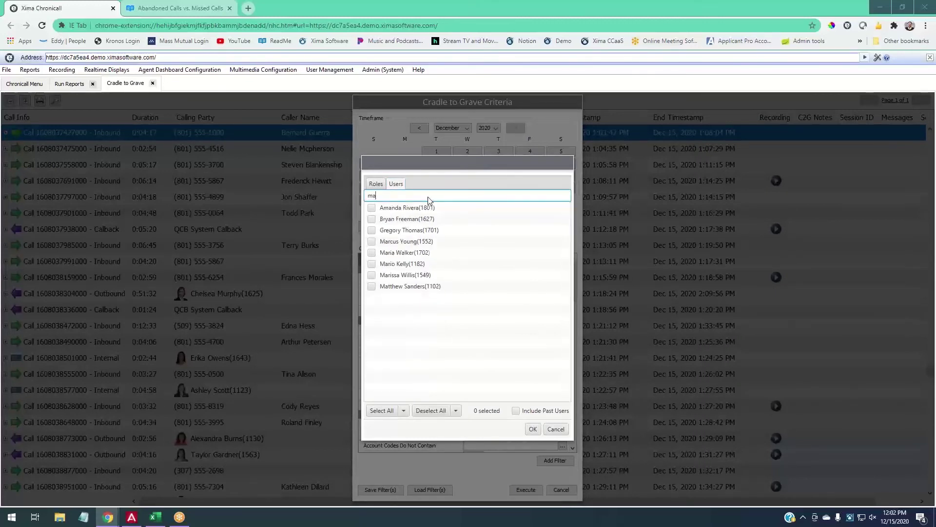
type("tthew")
left_click(371, 208)
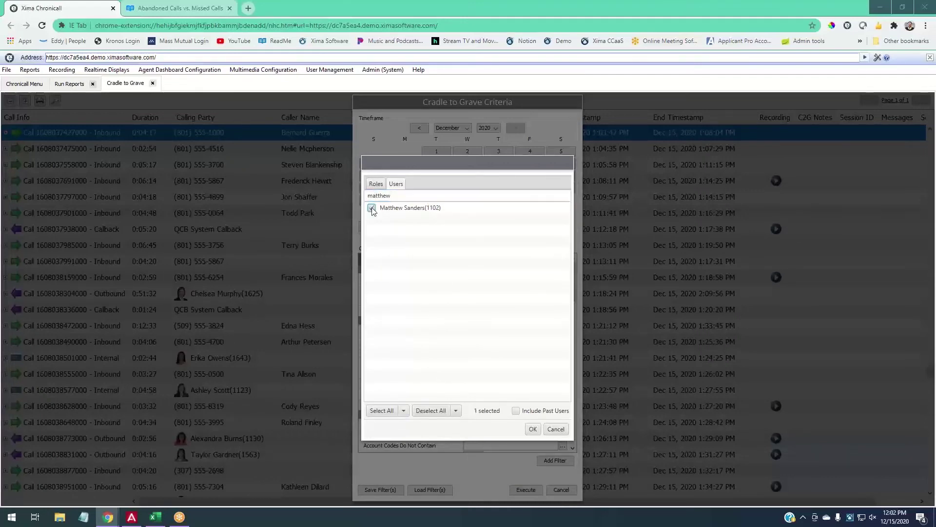
left_click(540, 428)
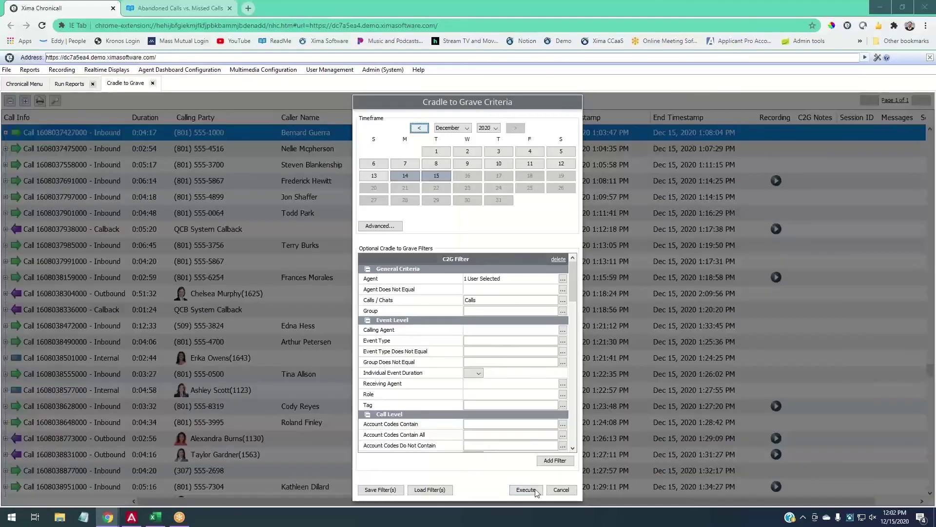
left_click(536, 489)
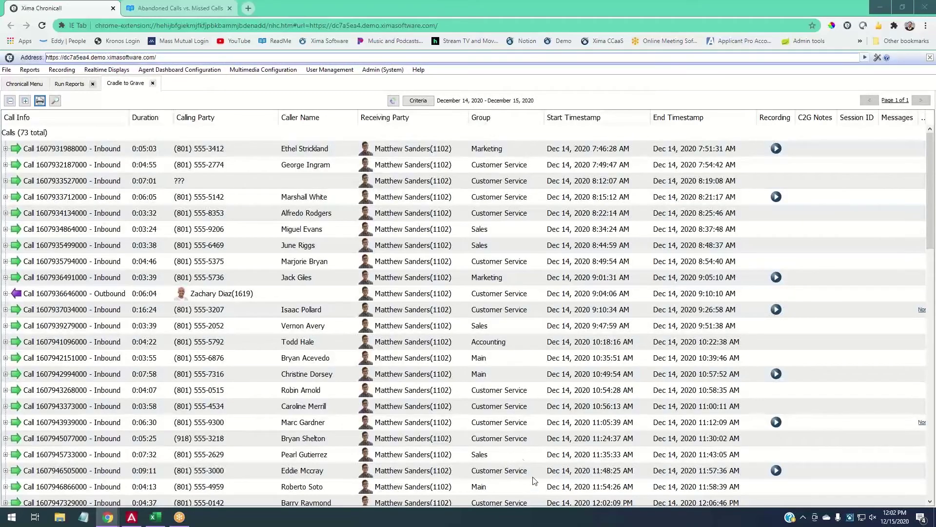
Scroll through the agent's 73 calls, then reopen the report criteria.
left_click(50, 137)
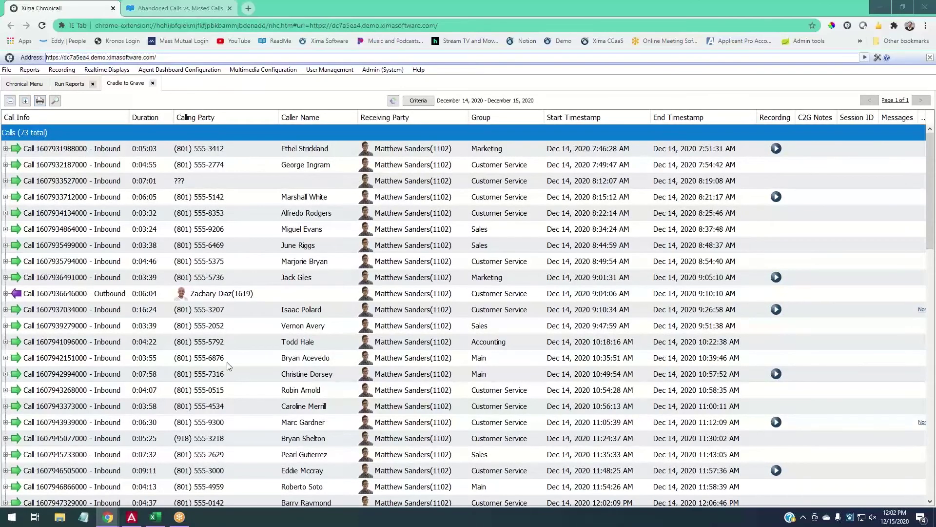
scroll(431, 355, "down", 15)
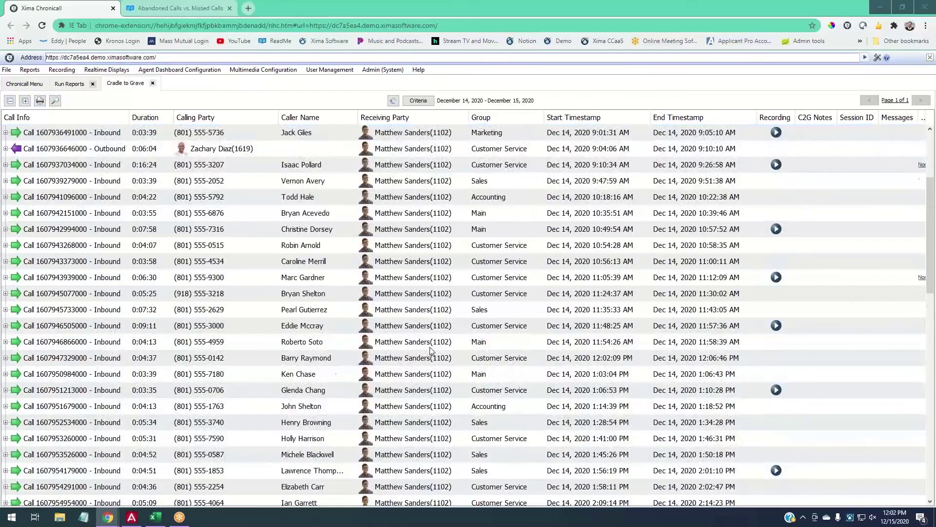
scroll(429, 353, "down", 2)
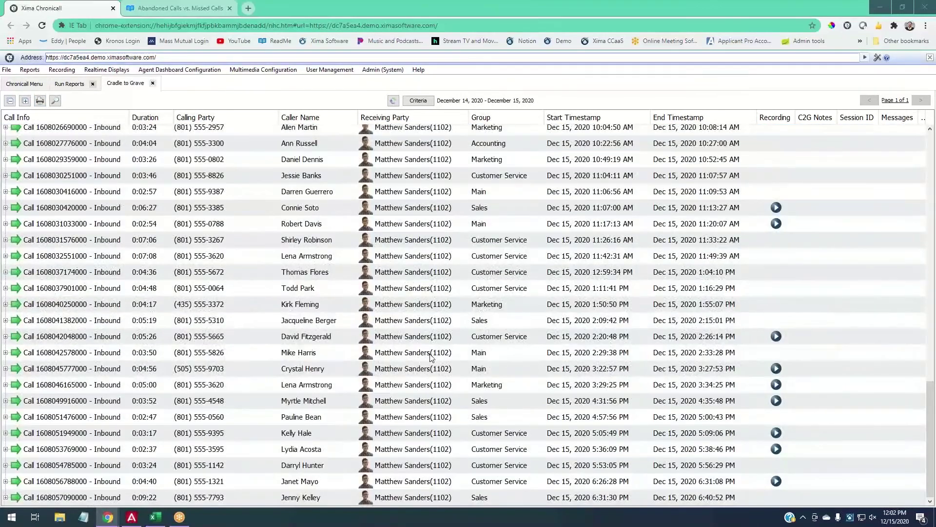
scroll(424, 393, "up", 20)
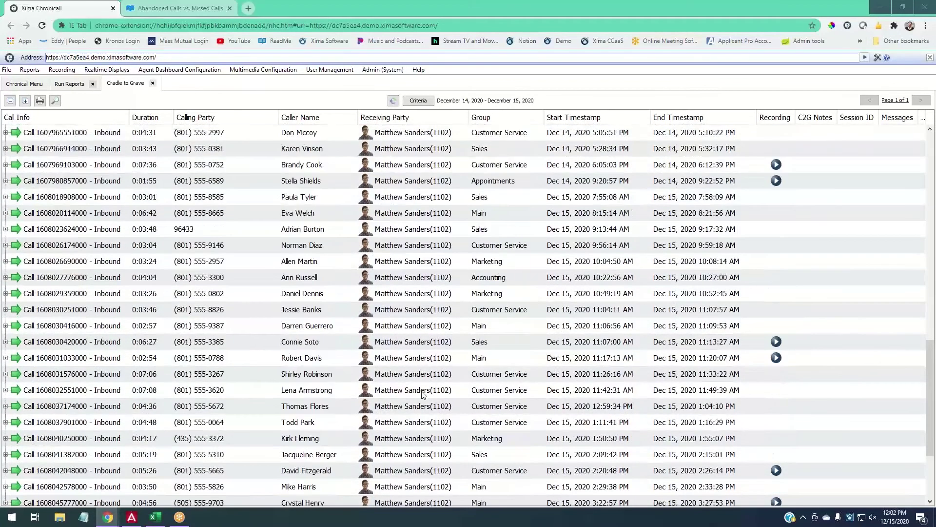
scroll(423, 394, "up", 4)
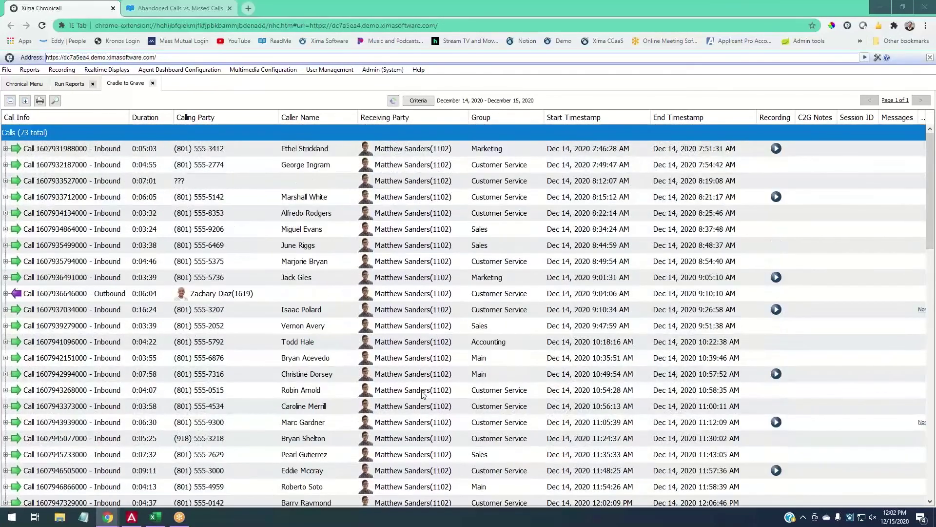
left_click(430, 103)
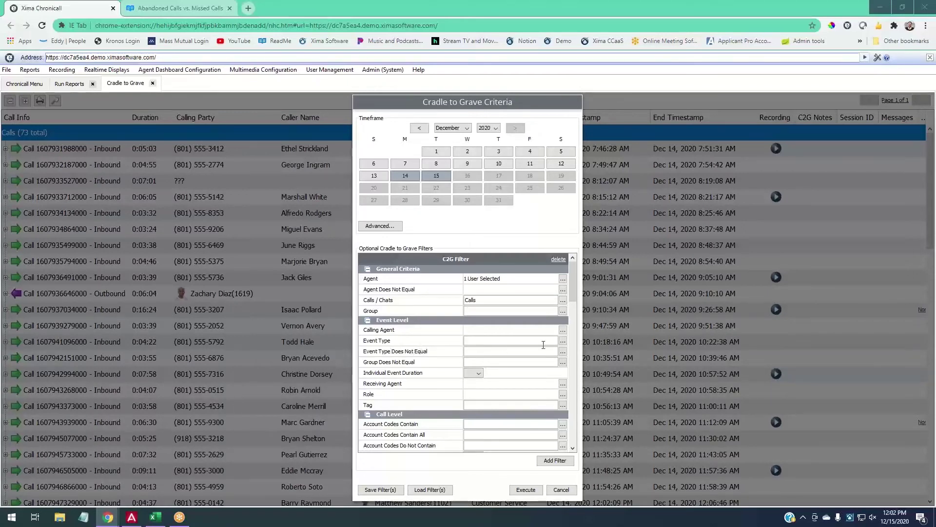
Add a Hold event-type filter and rerun the report, leaving 6 calls.
left_click(563, 340)
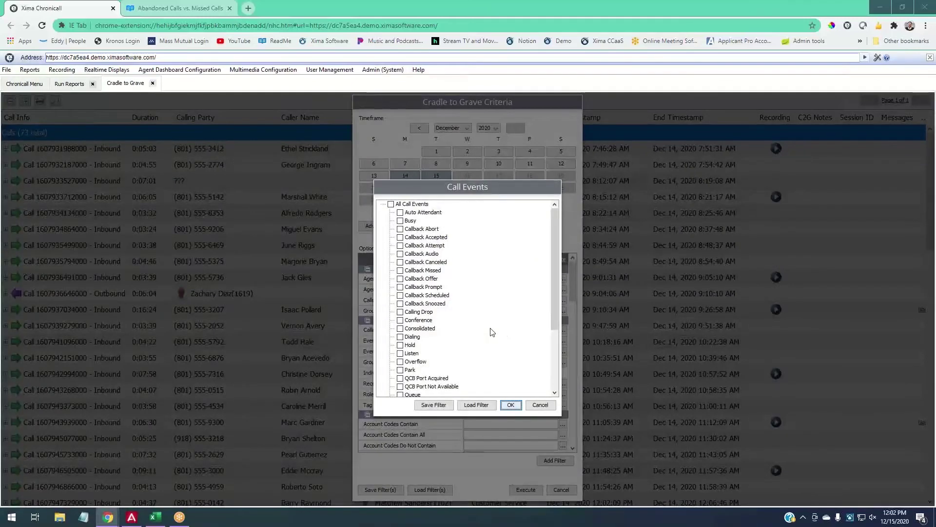
left_click(409, 344)
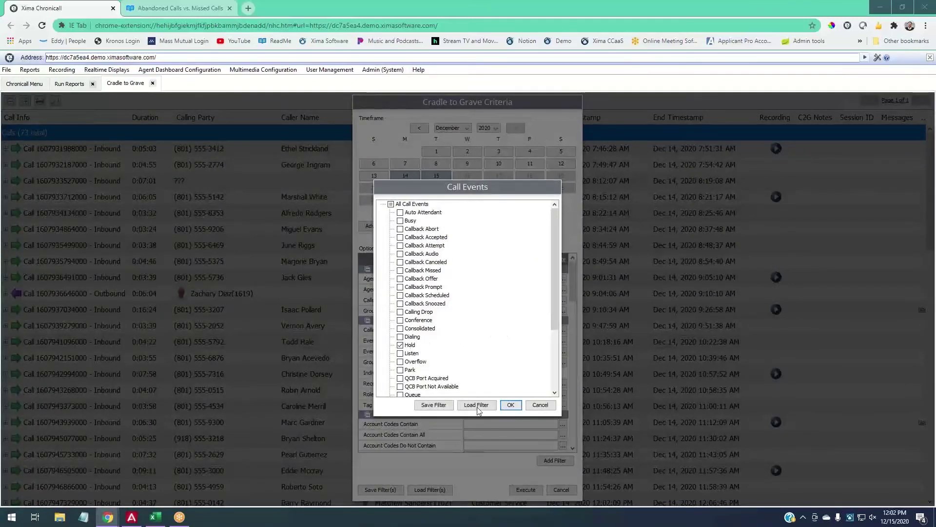
left_click(510, 405)
left_click(530, 490)
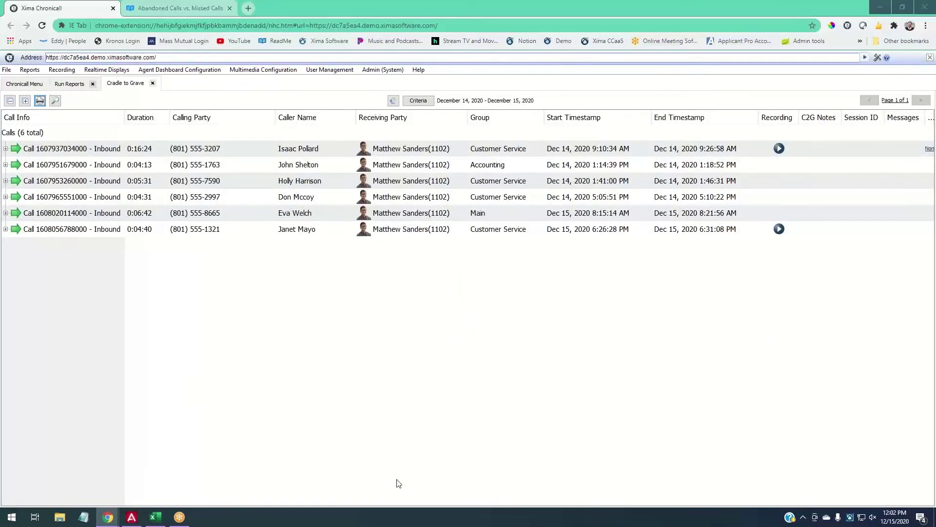
left_click(411, 100)
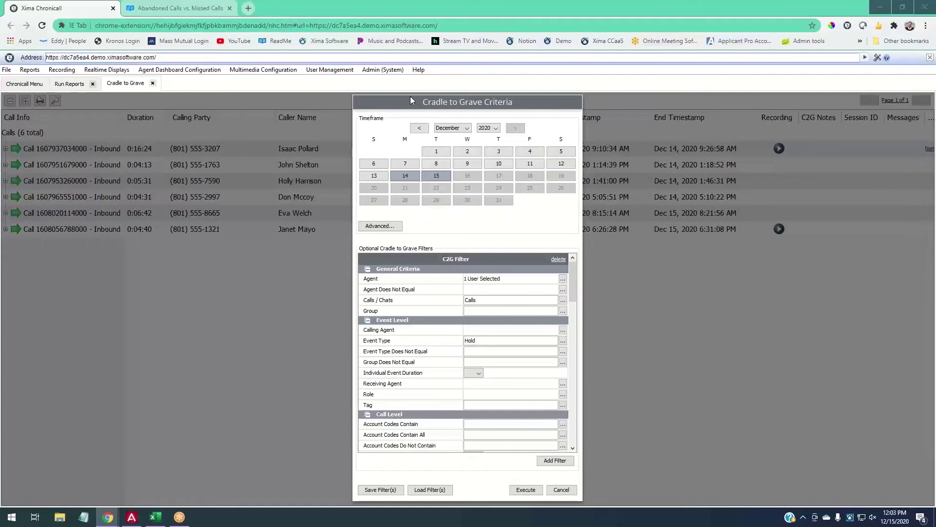
Add an 'at least' Event Duration minimum and rerun the report, leaving just 1 call.
scroll(436, 376, "down", 1)
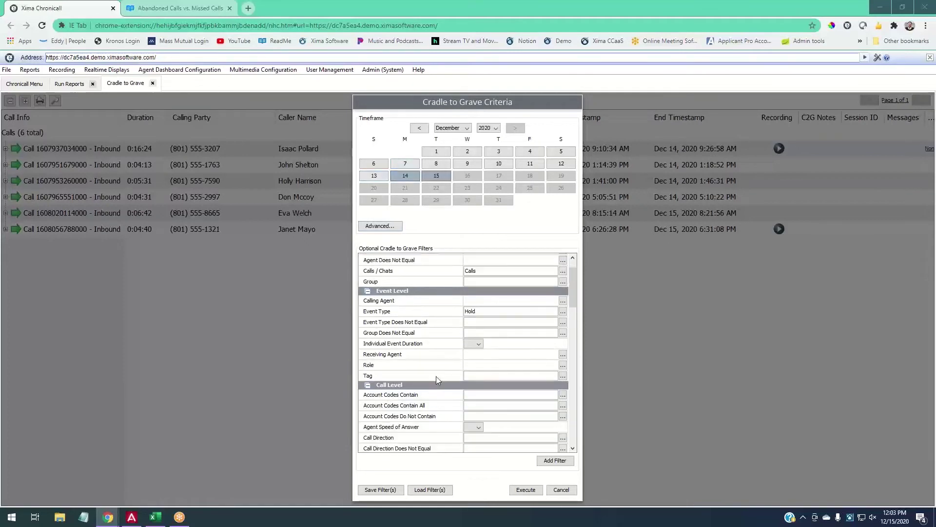
scroll(437, 380, "down", 3)
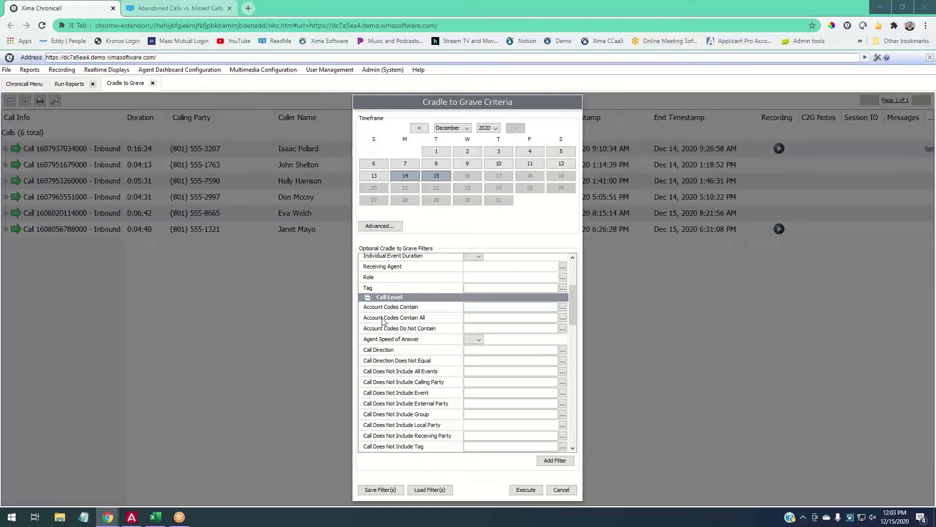
scroll(450, 326, "up", 5)
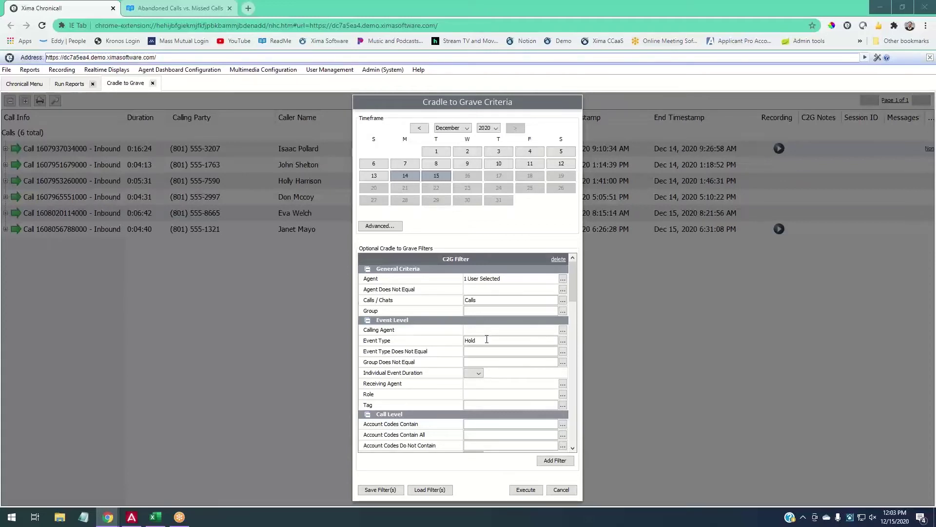
scroll(486, 340, "down", 3)
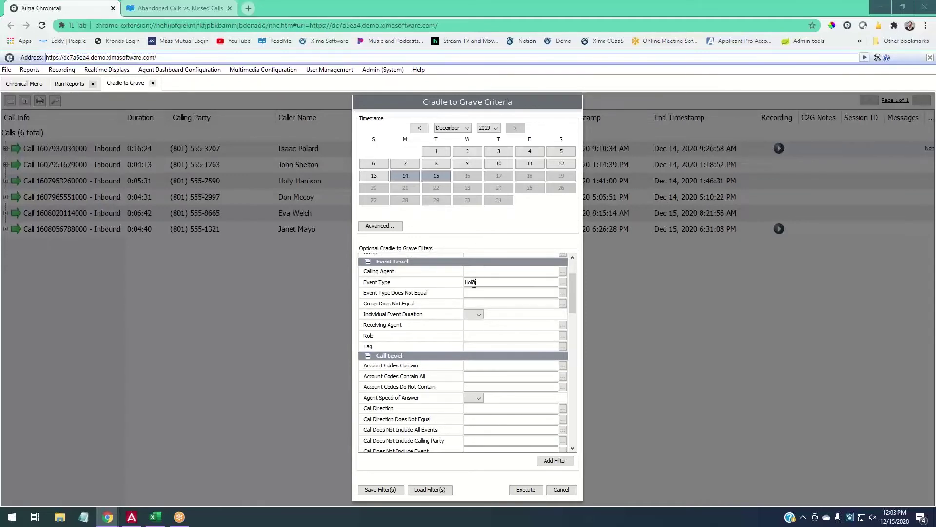
scroll(507, 351, "down", 3)
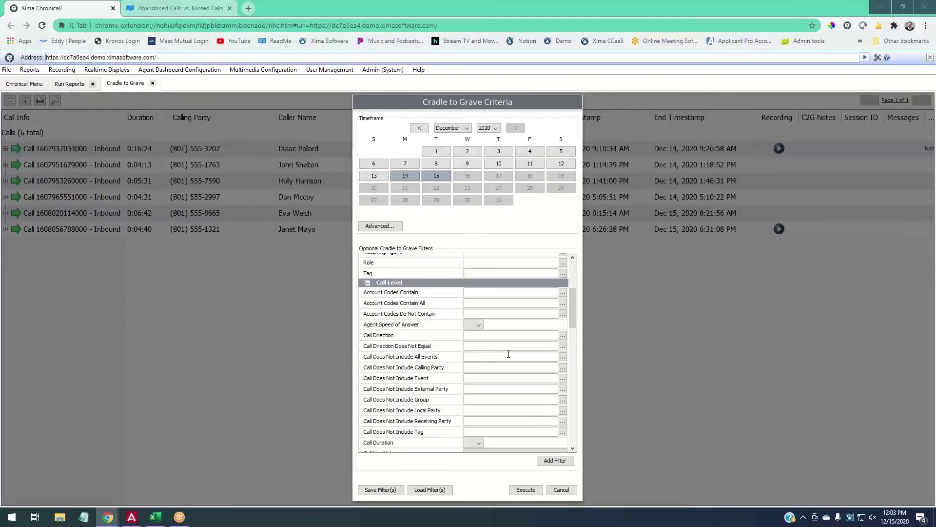
scroll(432, 334, "down", 6)
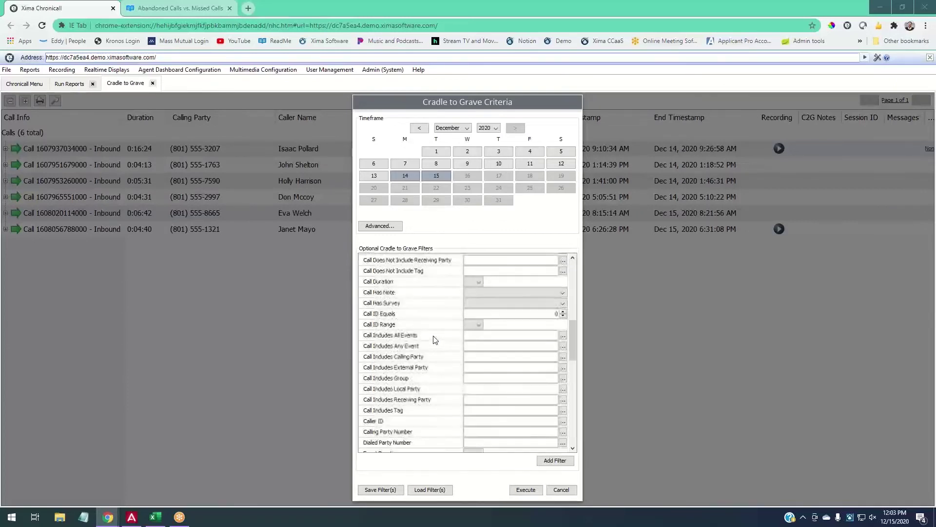
scroll(435, 340, "down", 3)
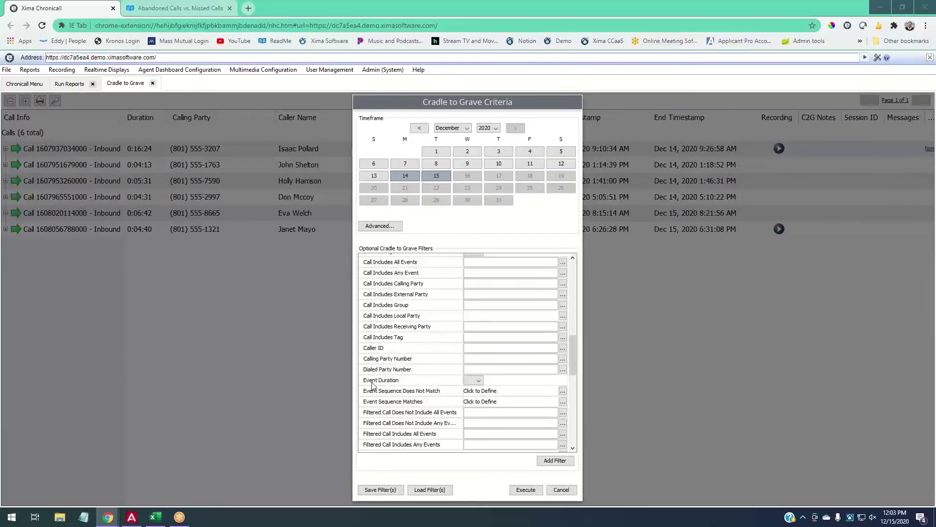
left_click(478, 380)
left_click(469, 412)
left_click(525, 380)
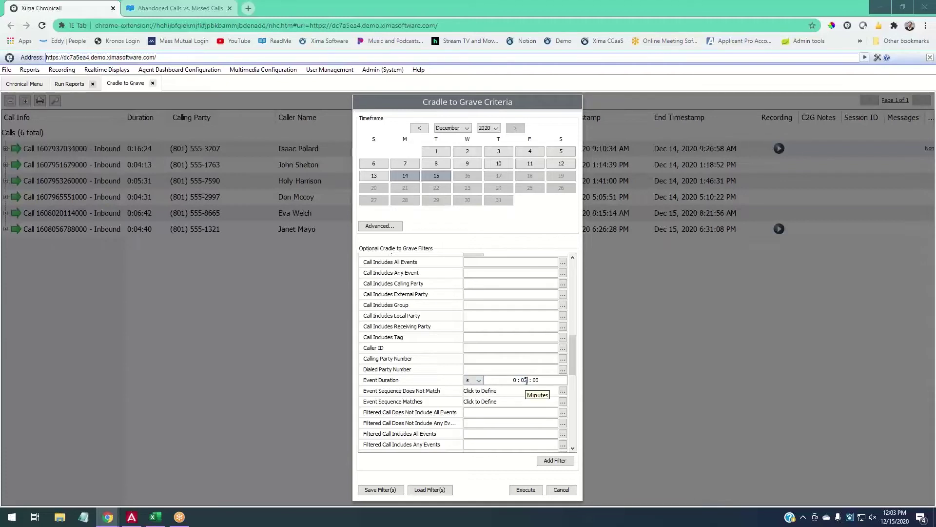
left_click(526, 489)
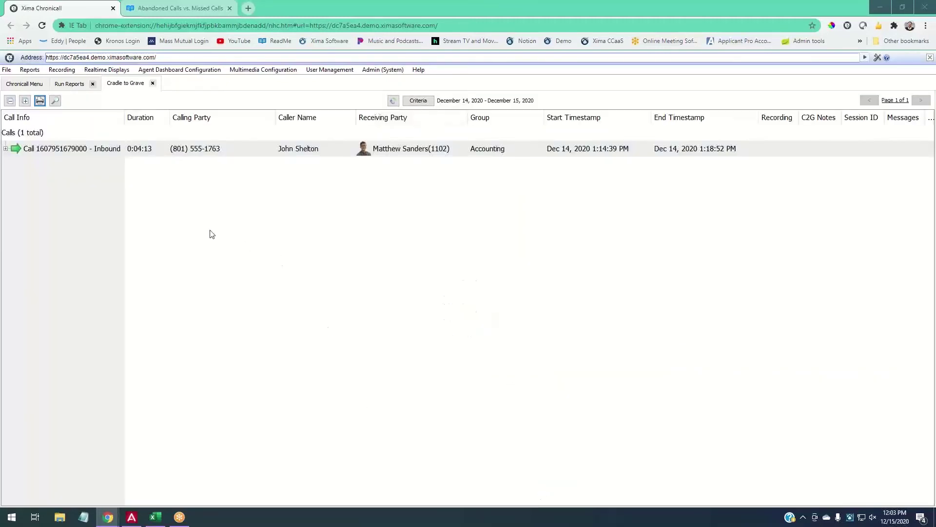
Expand the inbound call's event list and select its 0:02:20 Hold event.
left_click(5, 148)
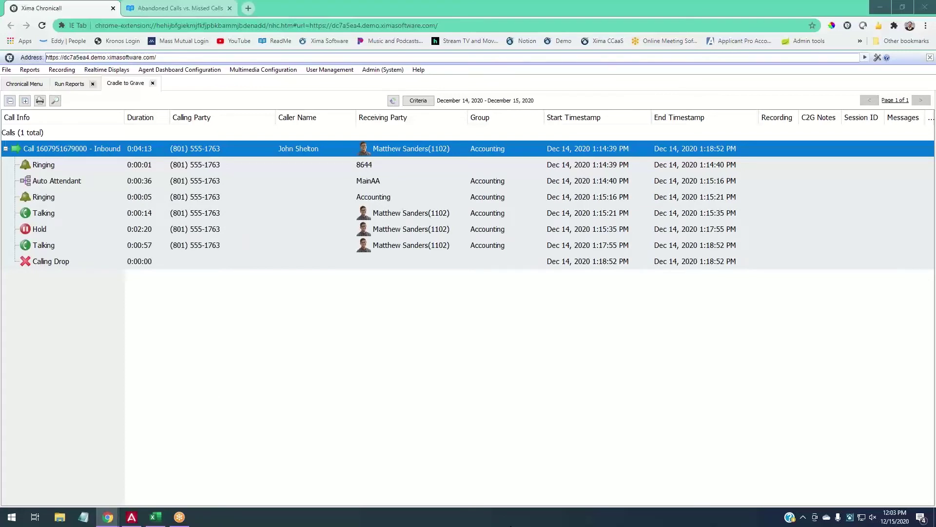
left_click(154, 229)
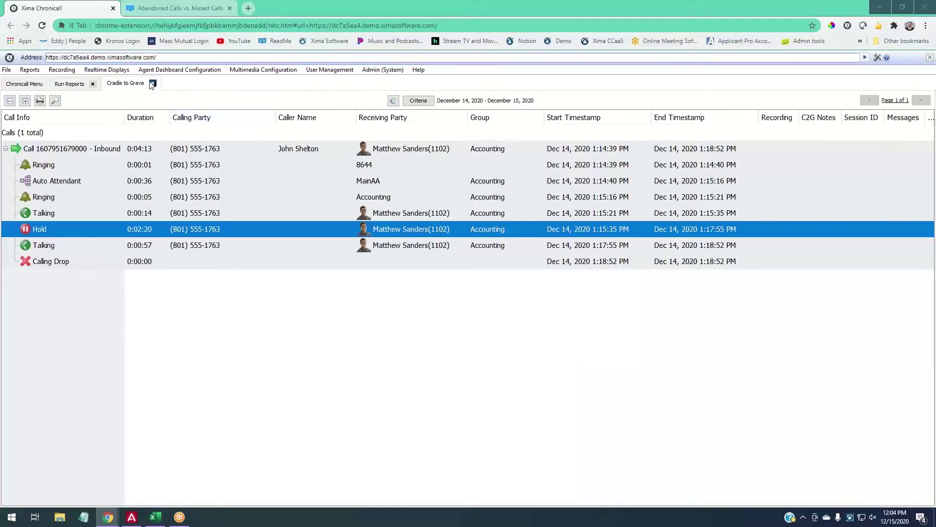
left_click(70, 84)
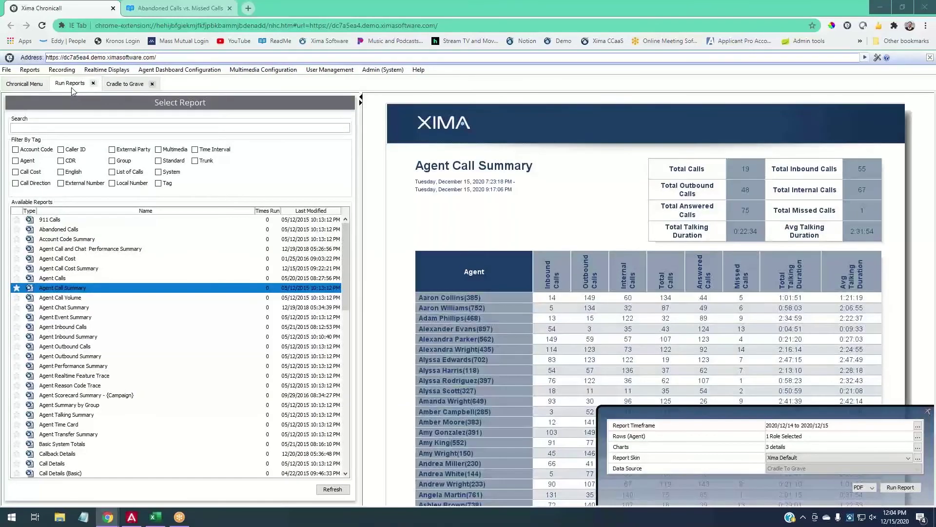
left_click(111, 84)
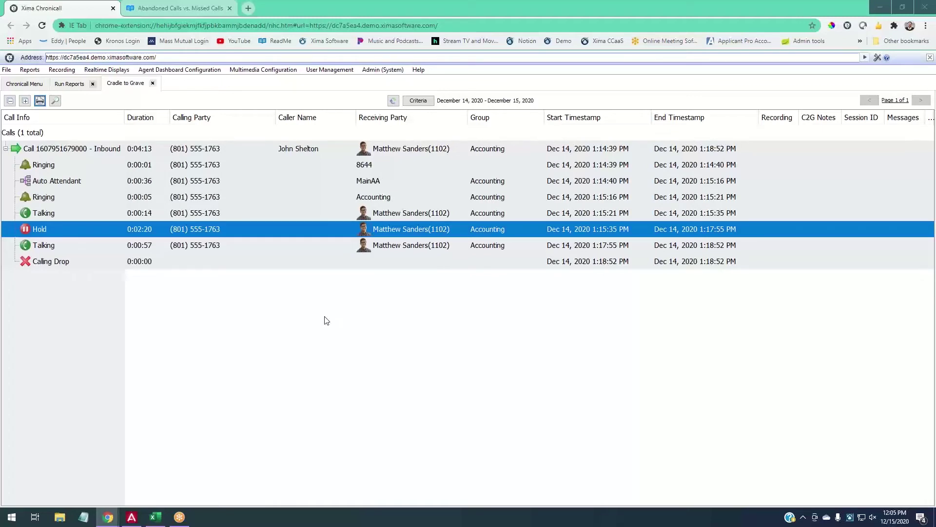
key("alt+Tab")
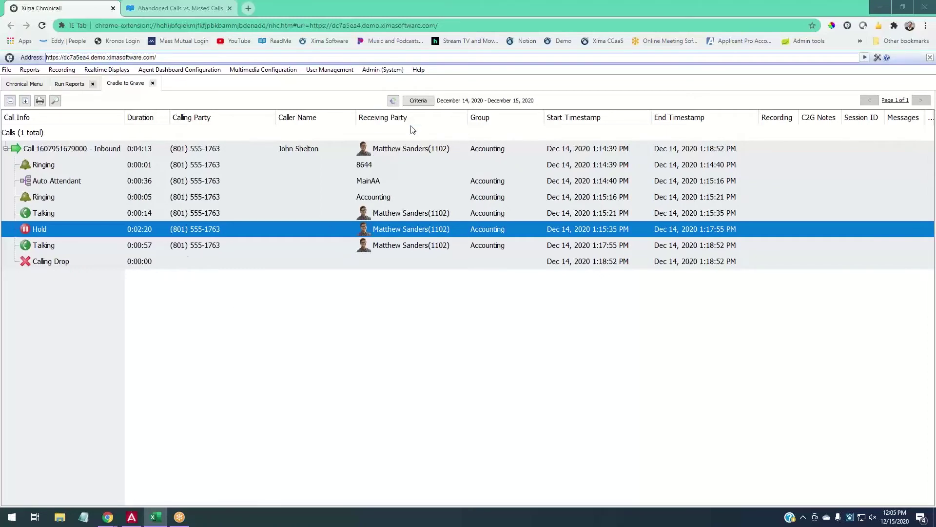
Close the old Cradle to Grave report and open a new Cradle to Grave criteria form from Reports.
left_click(152, 83)
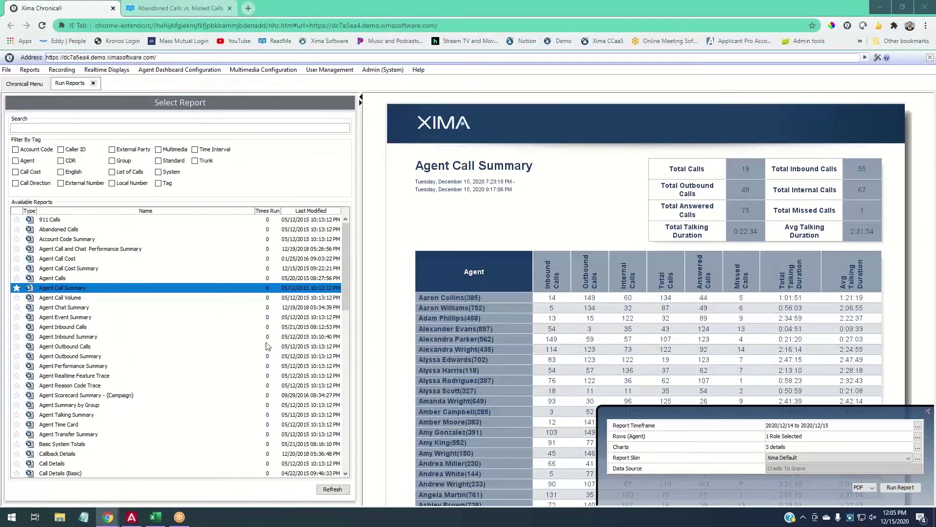
left_click(26, 84)
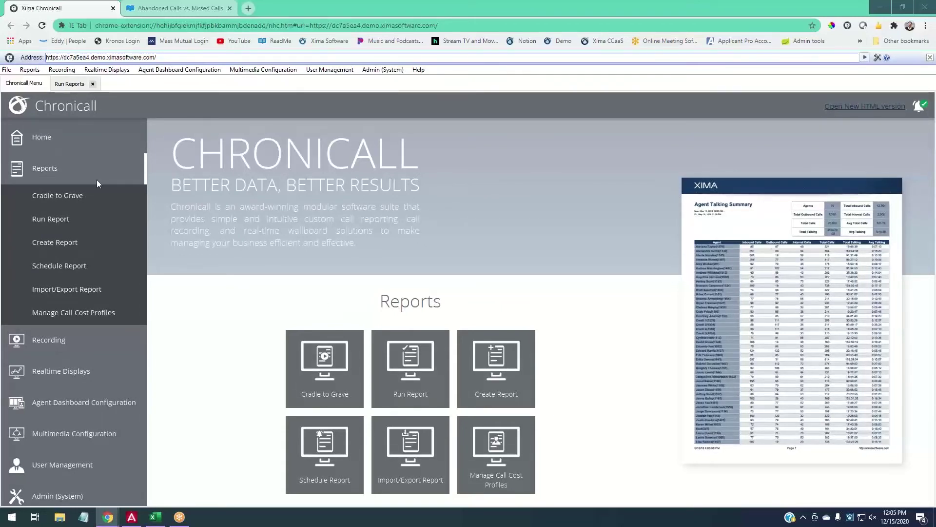
left_click(45, 169)
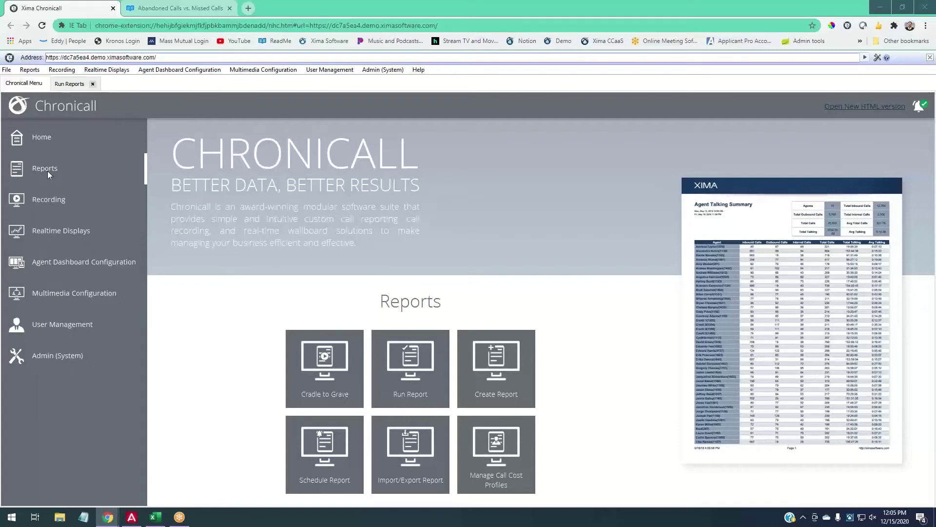
left_click(49, 201)
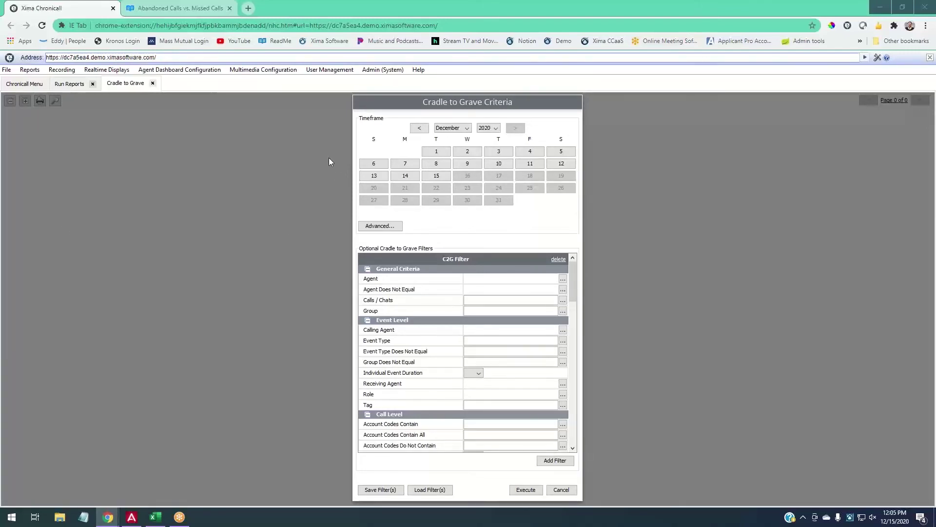
left_click(23, 84)
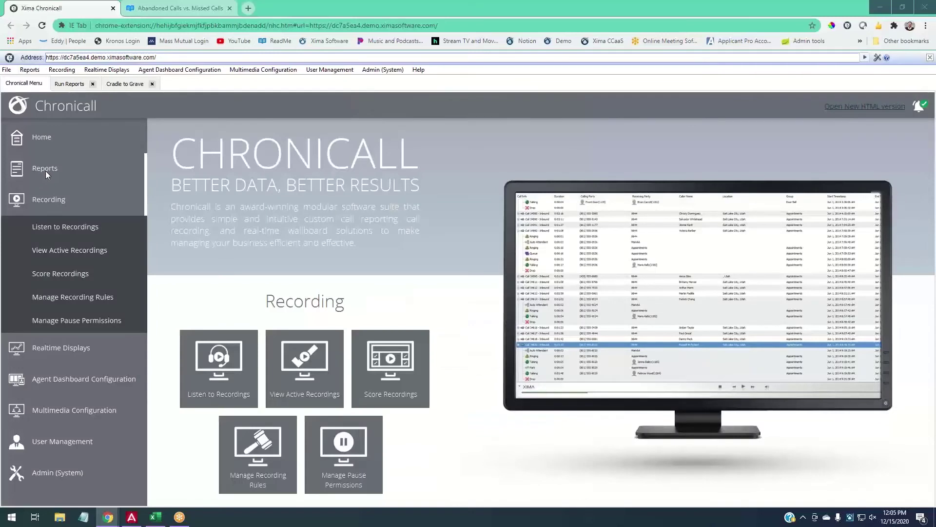
left_click(45, 170)
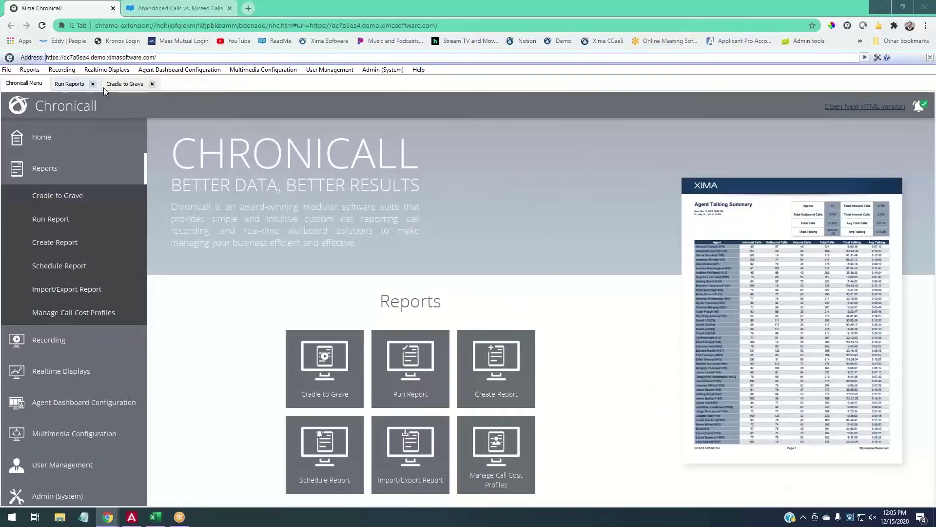
left_click(104, 86)
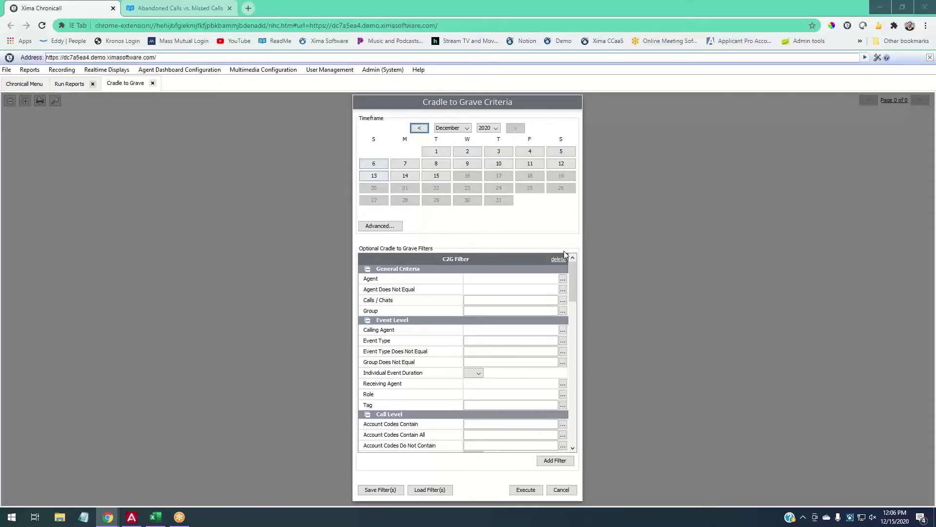
Limit the report to Calls with Is Call Recorded set to True, then execute it.
left_click(563, 300)
left_click(400, 212)
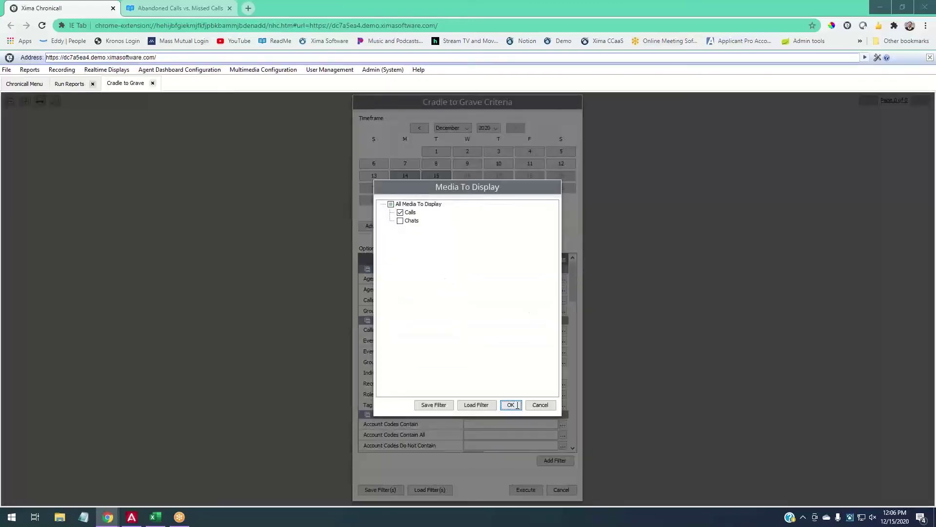
left_click(518, 405)
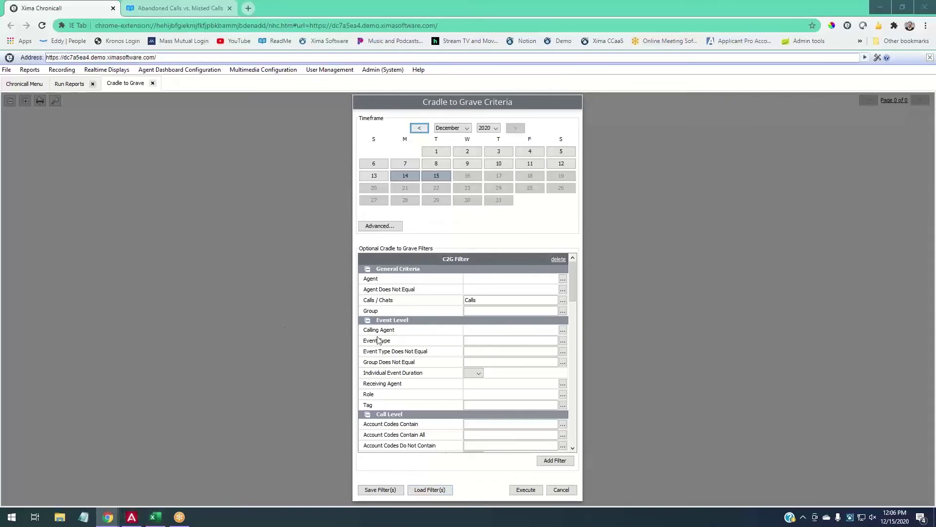
scroll(445, 372, "down", 10)
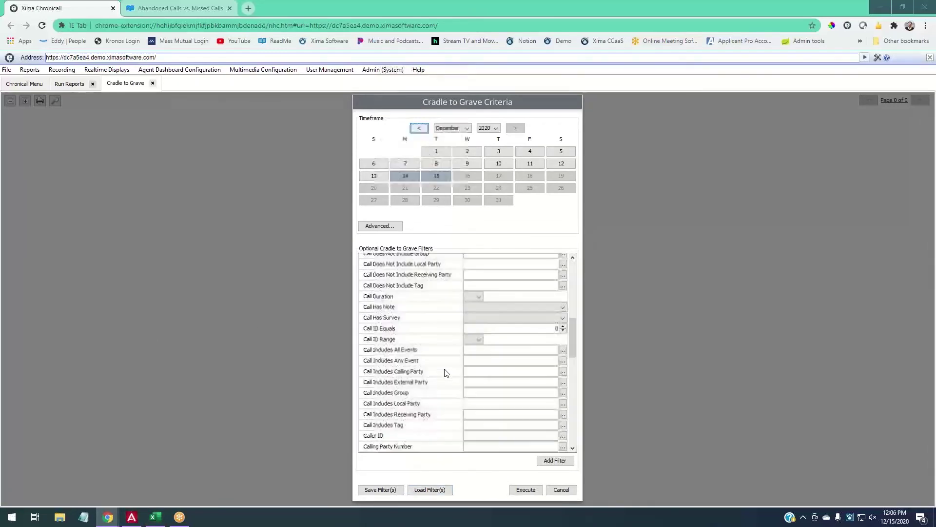
scroll(444, 373, "down", 3)
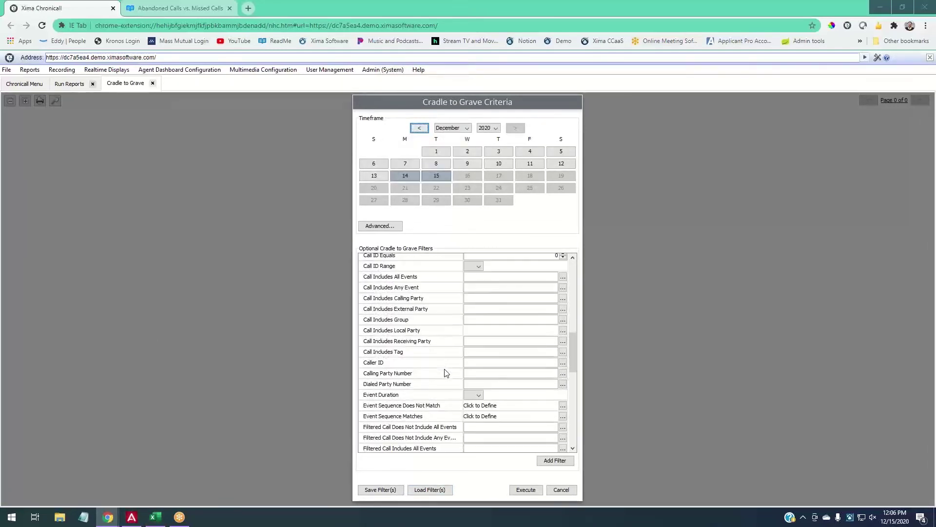
scroll(445, 372, "down", 6)
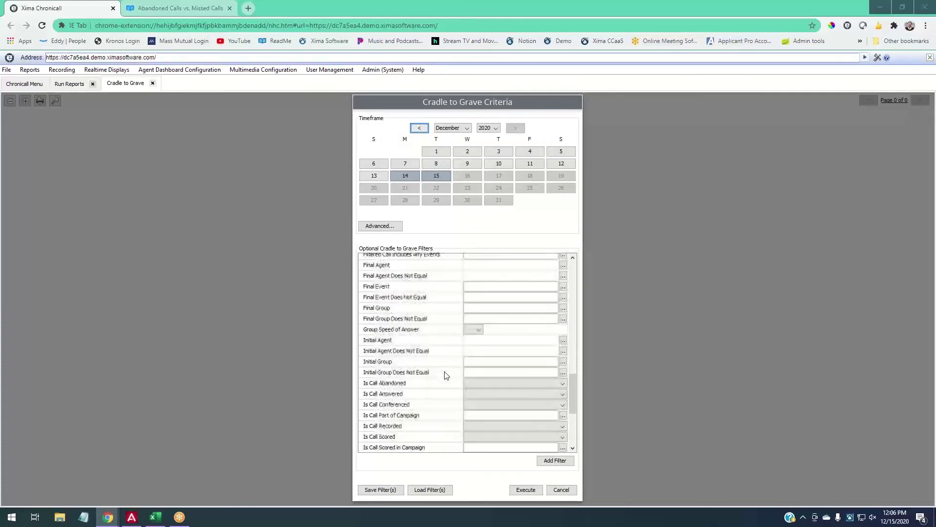
scroll(445, 374, "down", 3)
left_click(471, 397)
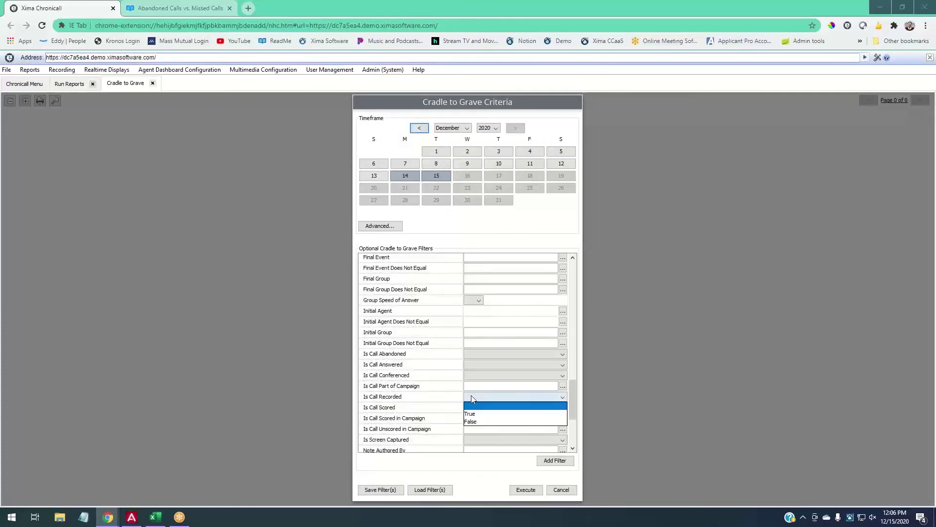
left_click(481, 414)
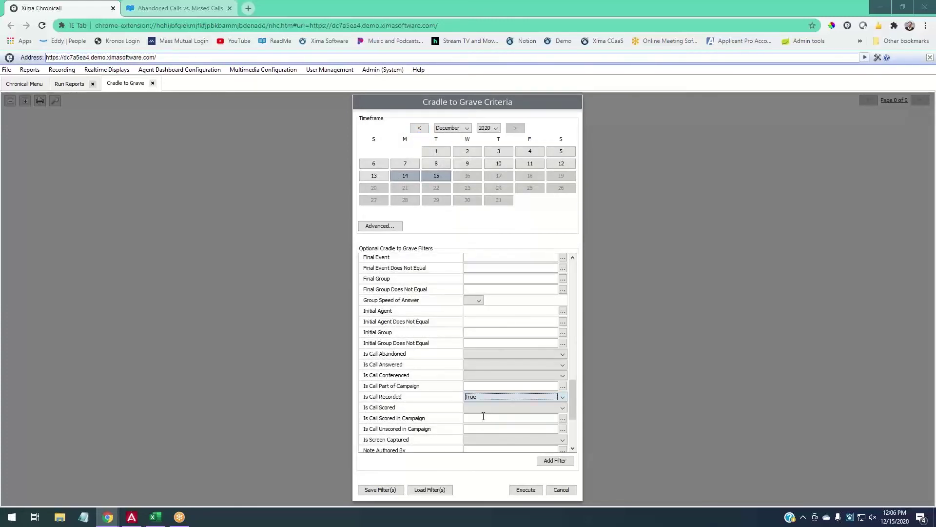
left_click(526, 490)
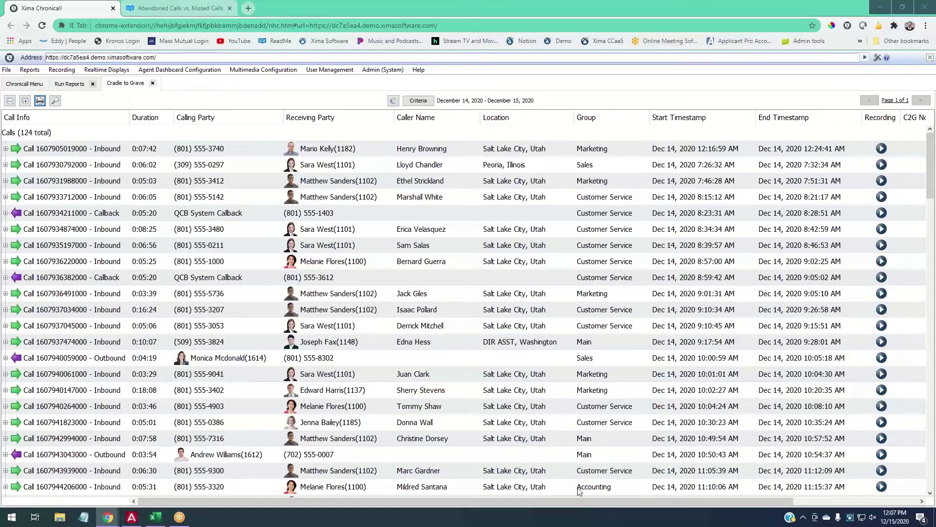
Place the Recording column beside Duration and play the first call's 24-second recording.
left_click_drag(880, 117, 184, 100)
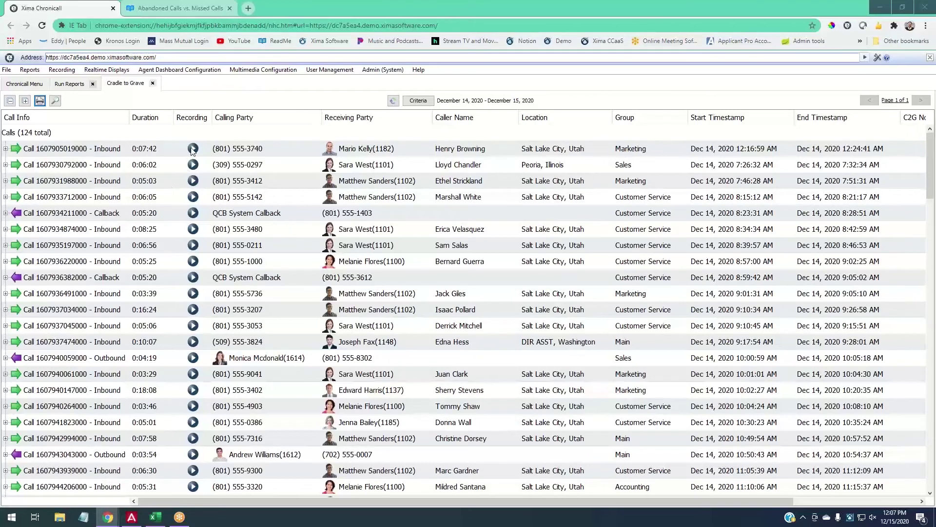
left_click(193, 149)
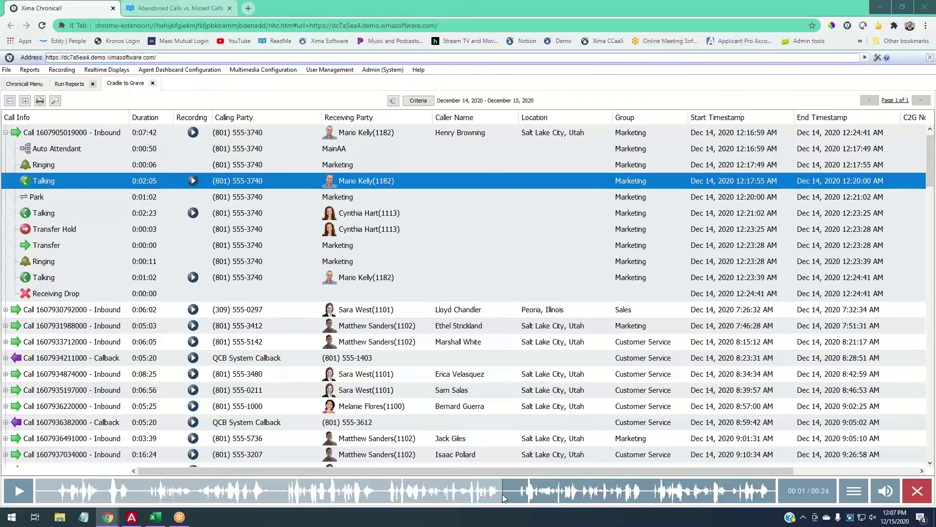
Seek the recording to 0:14 and bring up the player's options menu.
left_click(433, 498)
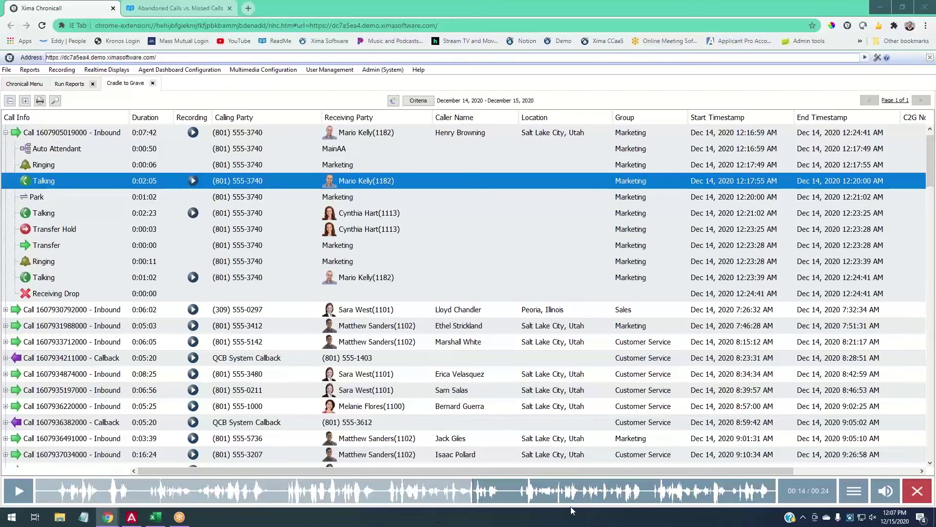
left_click(856, 498)
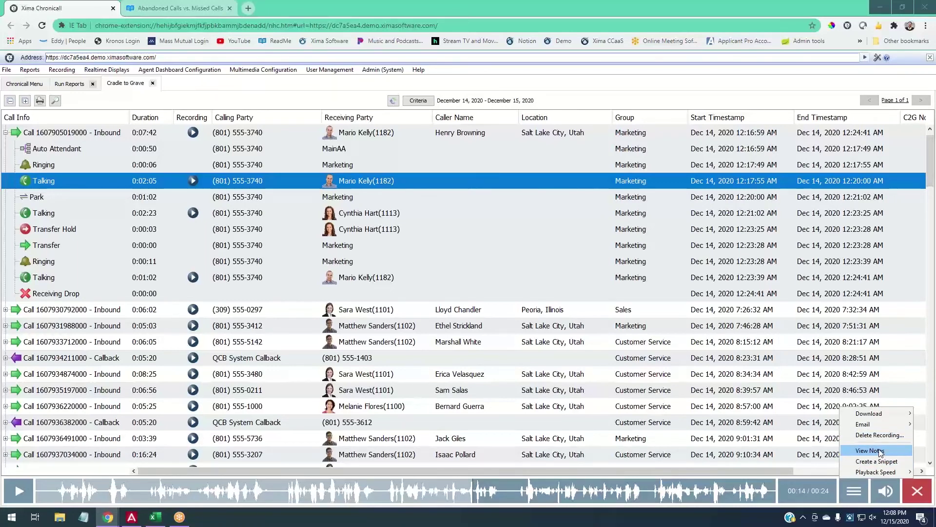
Save the note 'This is my note.' on the recording, then scroll the grid toward C2G Notes.
left_click(873, 450)
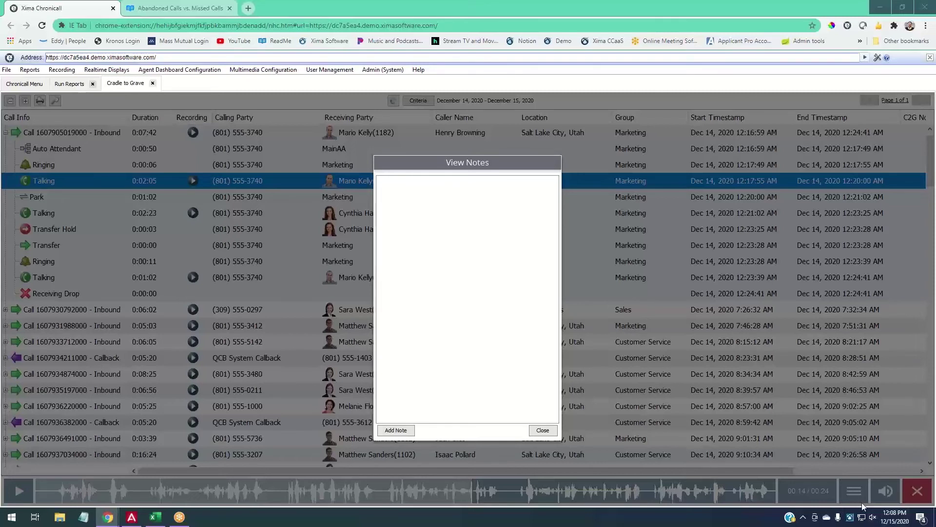
left_click(395, 429)
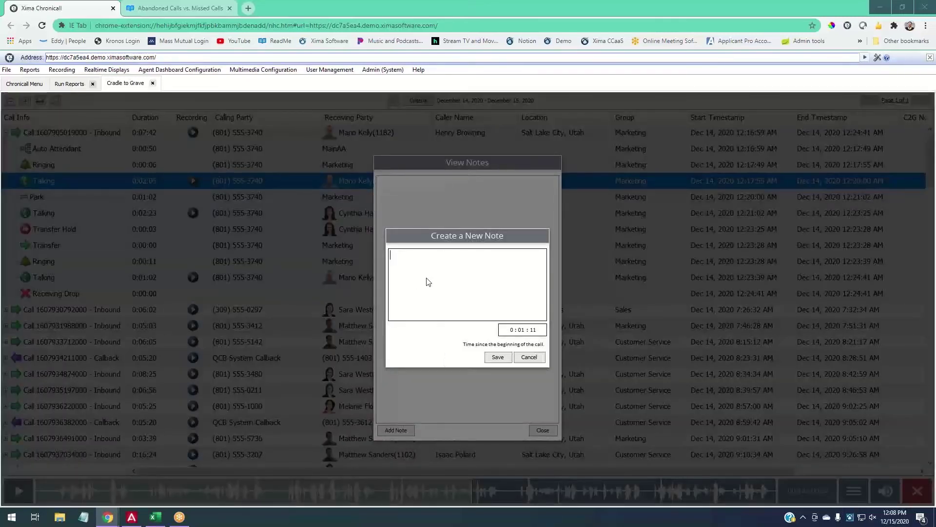
type("This is my  no")
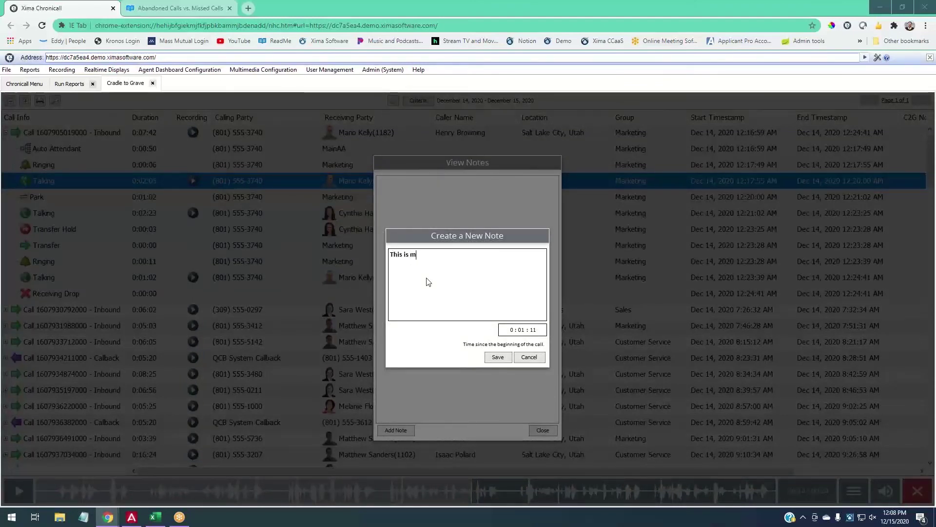
key("BackSpace")
key("BackSpace")
key("BackSpace")
type("note.")
left_click(497, 358)
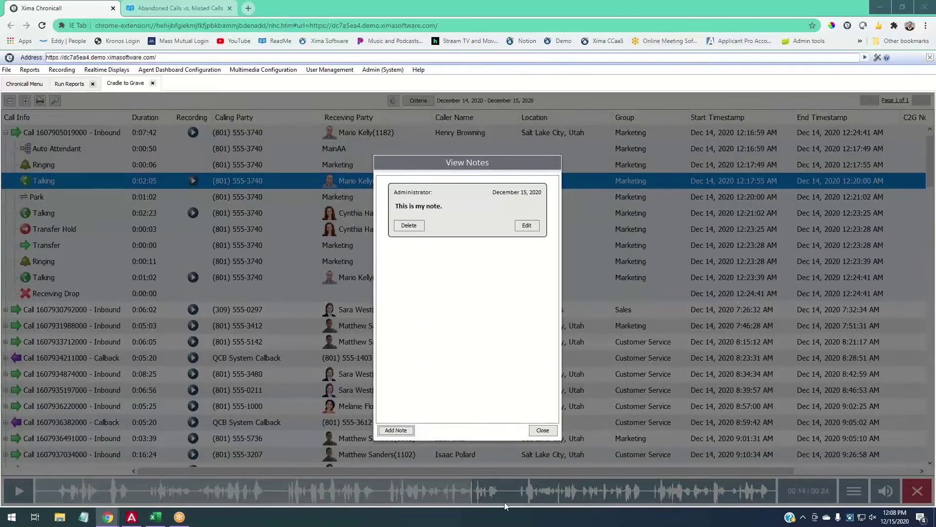
left_click(543, 433)
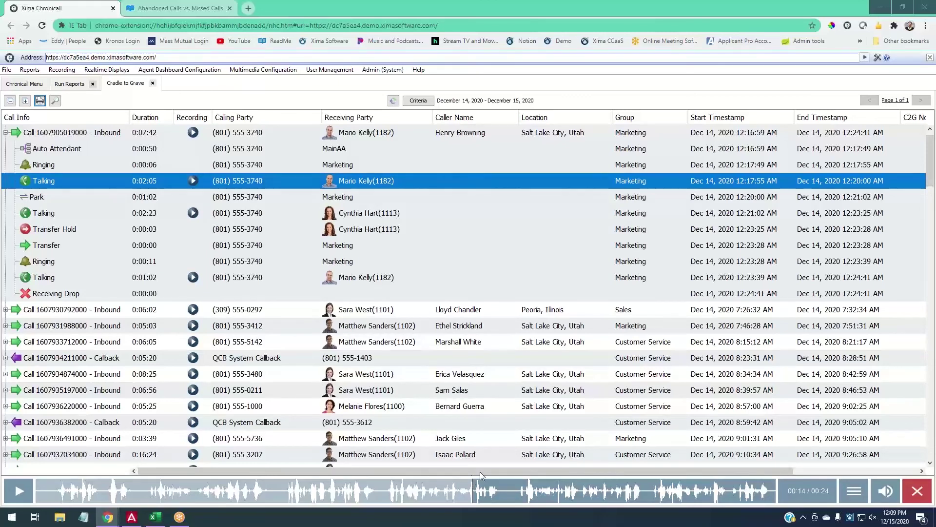
left_click_drag(493, 469, 673, 482)
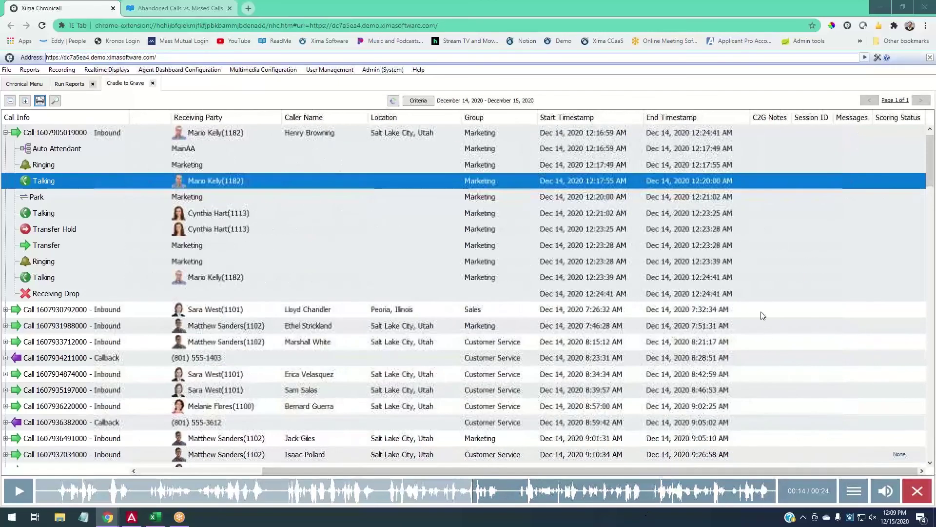
Create the call note 'This is my note.' from the call's C2G Notes cell.
left_click(774, 149)
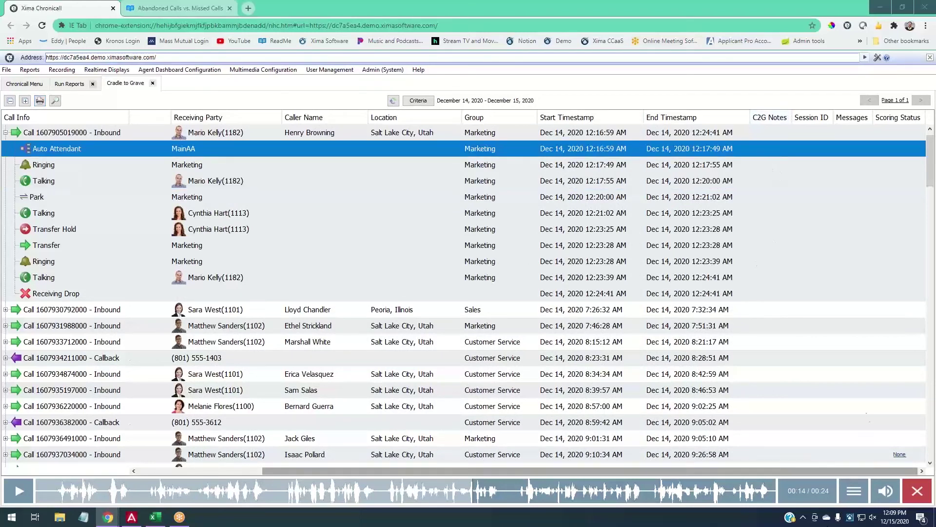
left_click(779, 306)
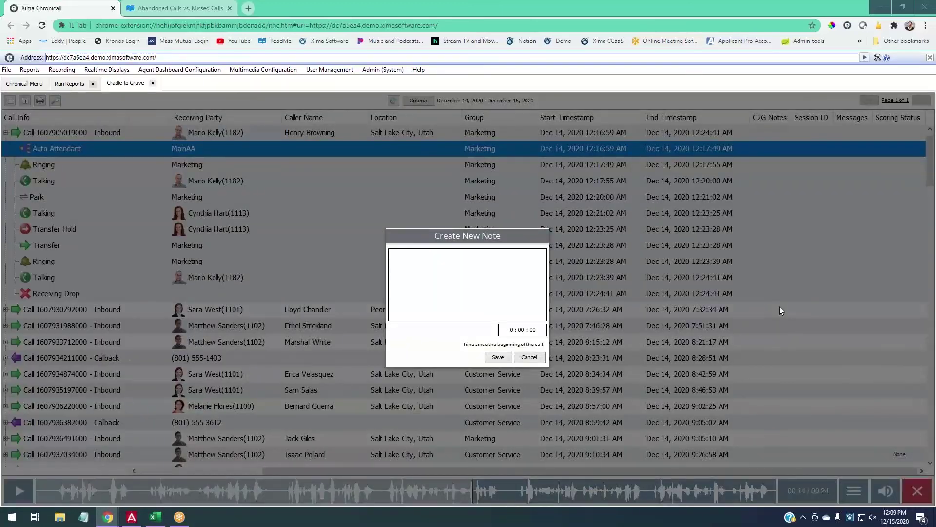
left_click(510, 284)
type("This")
key("BackSpace")
key("BackSpace")
key("BackSpace")
type("his is myhone")
key("BackSpace")
key("BackSpace")
key("BackSpace")
key("BackSpace")
type("note.")
left_click(497, 357)
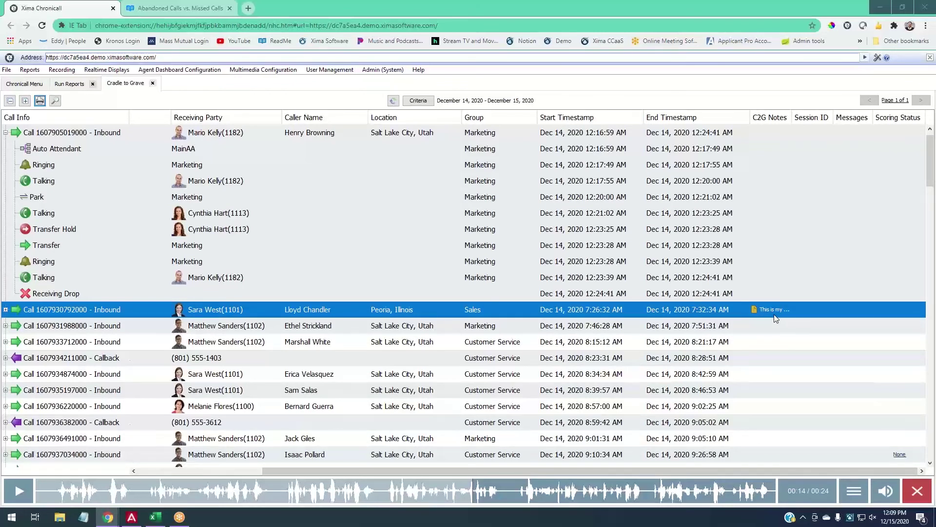
left_click(855, 490)
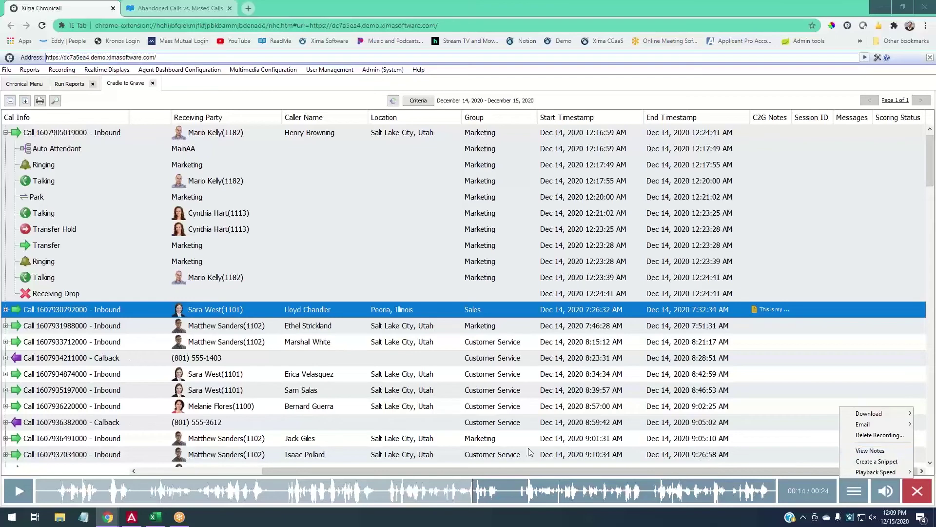
Check the recording's saved notes, then reopen the player's options at Create a Snippet.
left_click(869, 450)
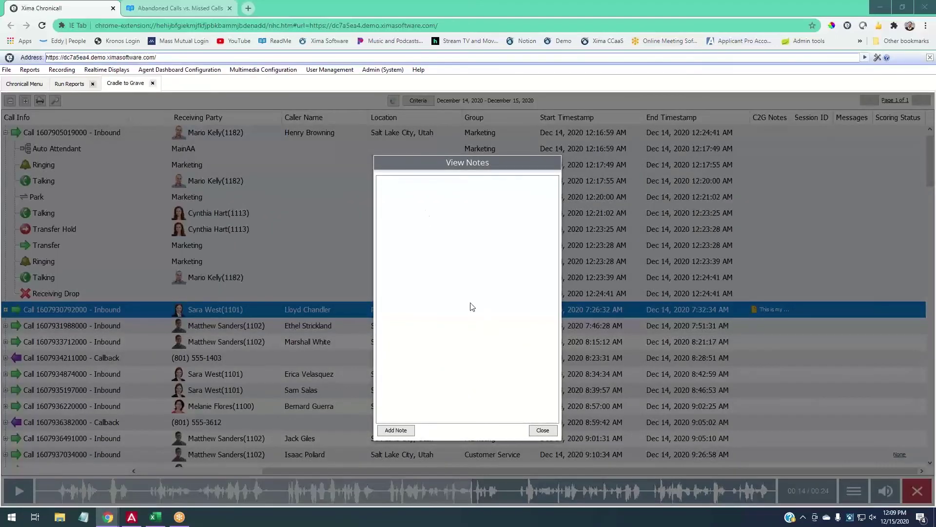
left_click(543, 429)
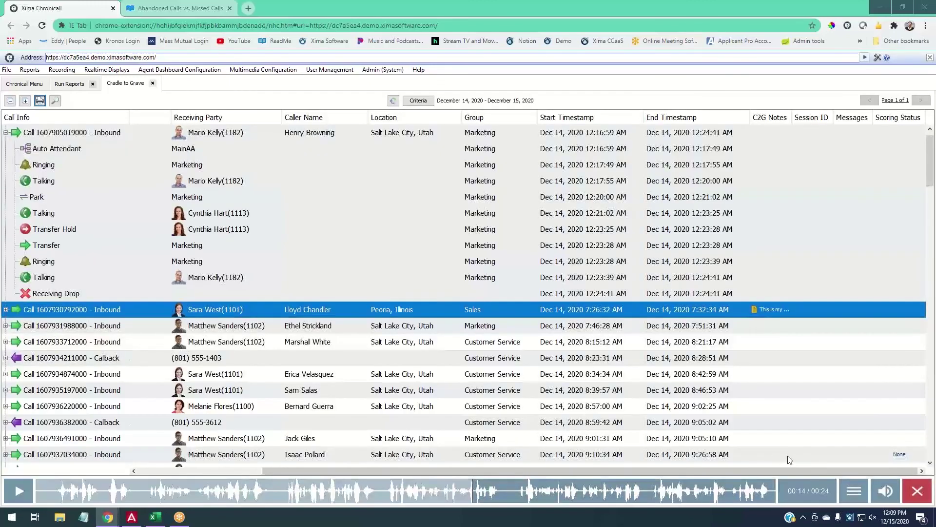
left_click(862, 491)
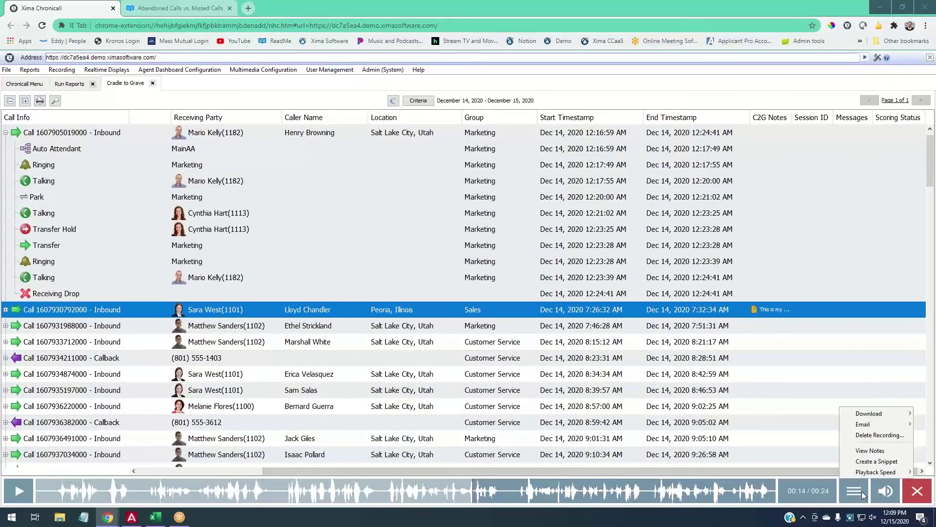
mouse_move(859, 475)
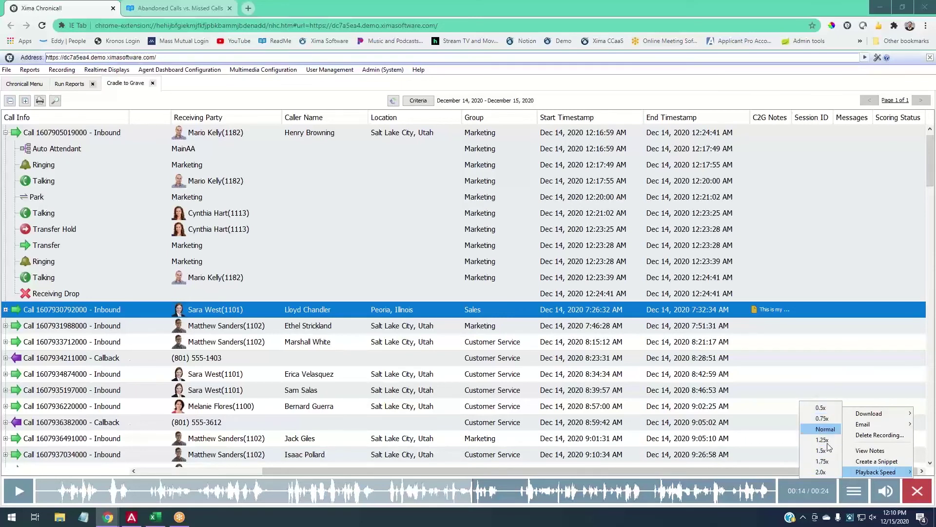
Mark a 00:11–00:15 snippet on the waveform, then go back to the full recording.
left_click(866, 462)
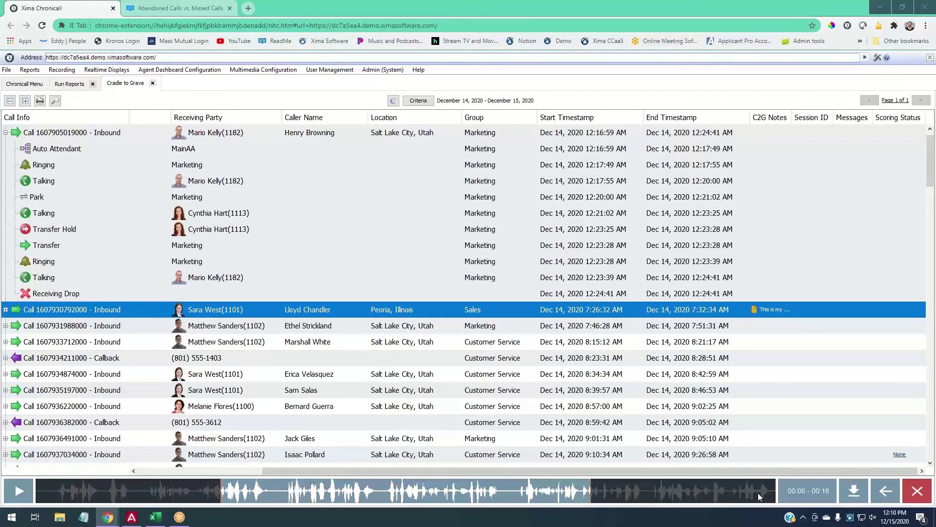
left_click_drag(221, 490, 276, 496)
left_click_drag(591, 495, 505, 486)
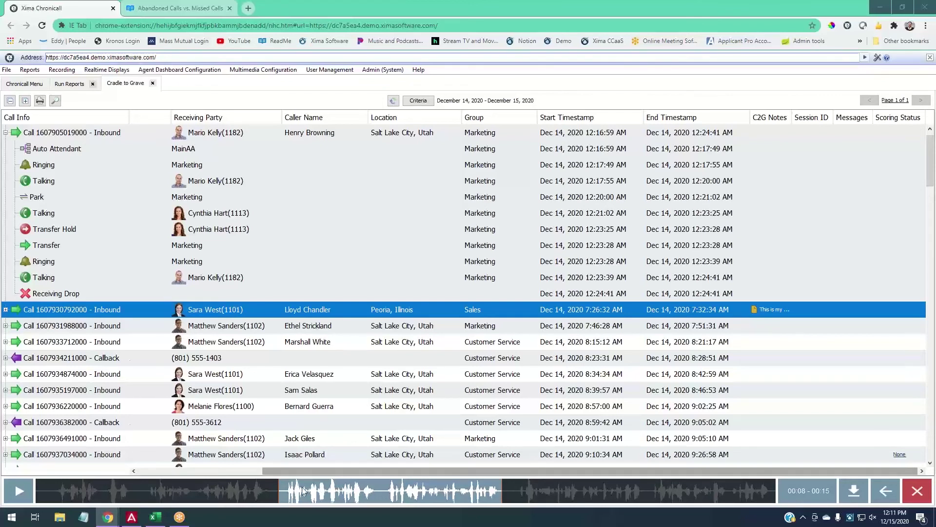
left_click_drag(280, 491, 379, 492)
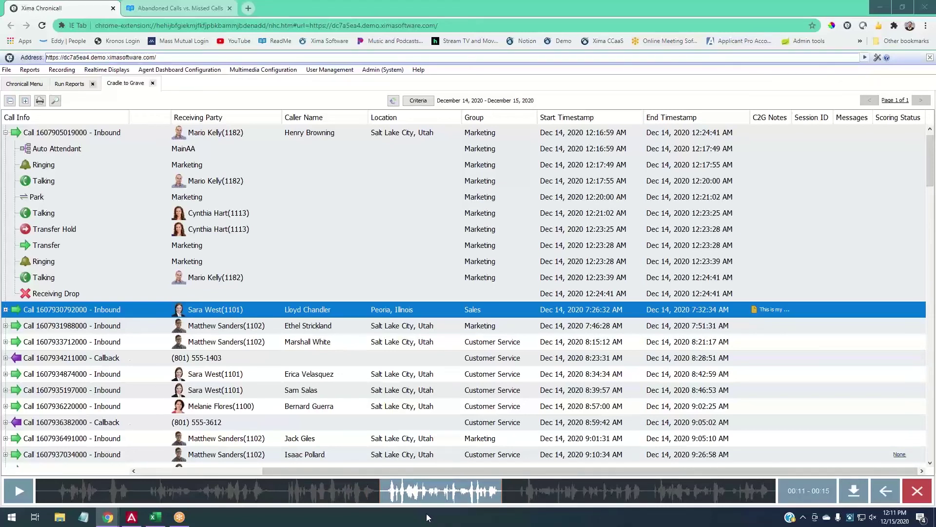
left_click(880, 492)
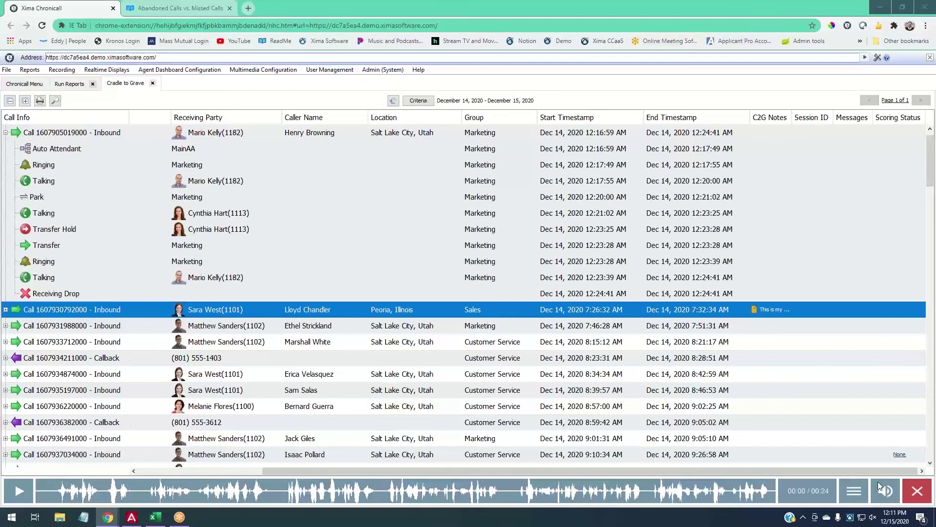
left_click(853, 490)
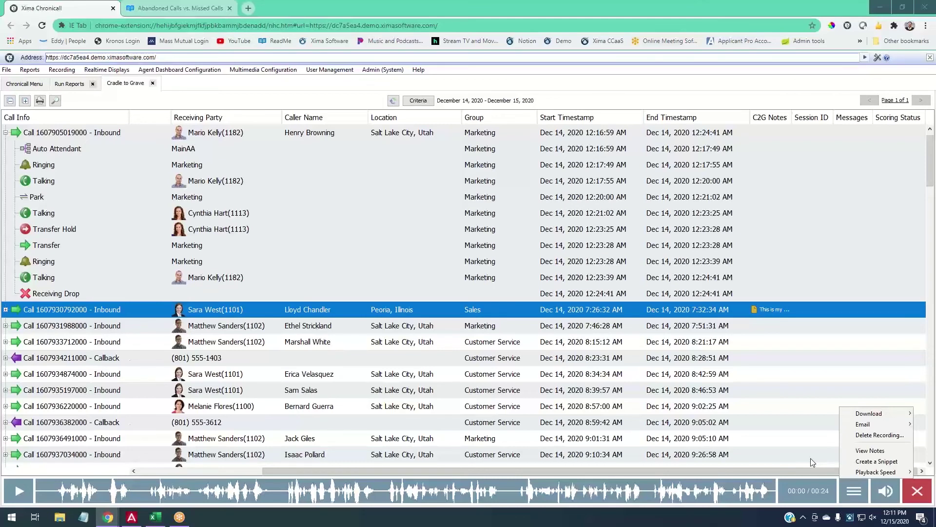
Open Score Recordings from the Recording section of the Chronicall Menu.
left_click(810, 458)
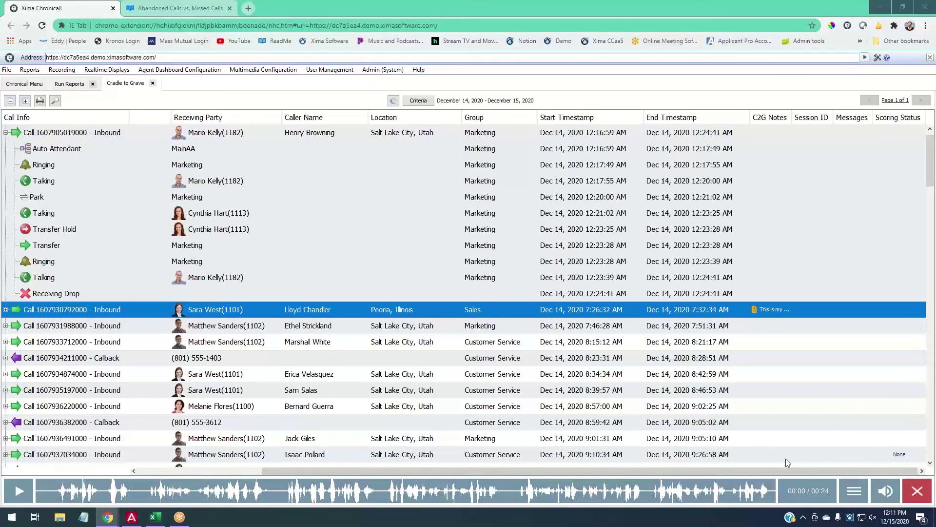
left_click(16, 85)
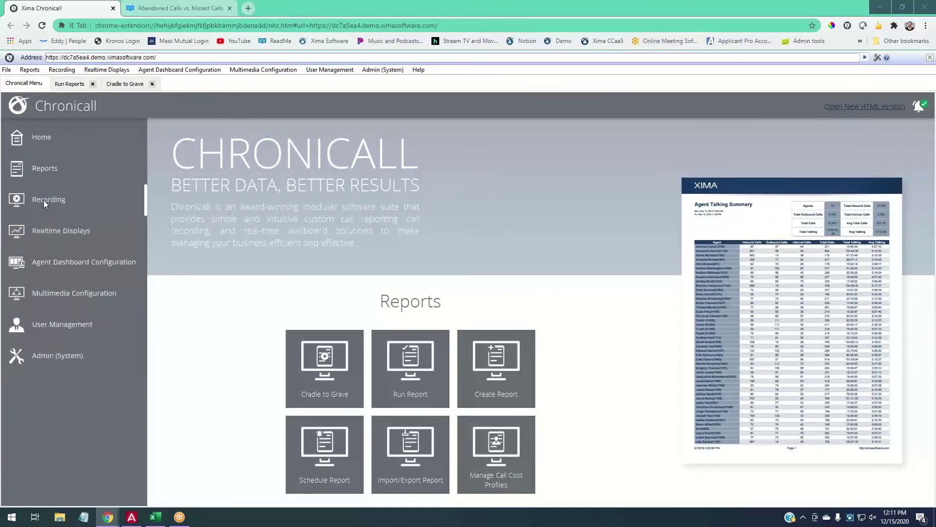
left_click(43, 199)
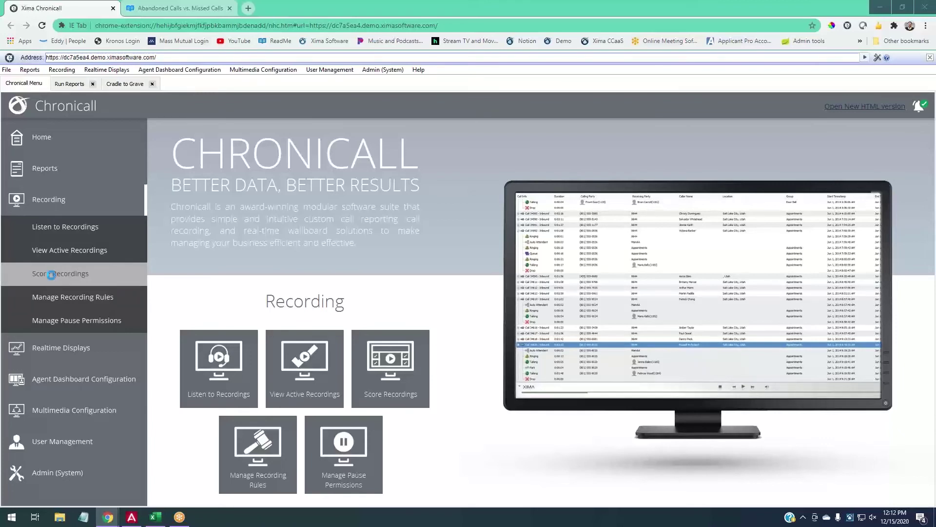
left_click(51, 275)
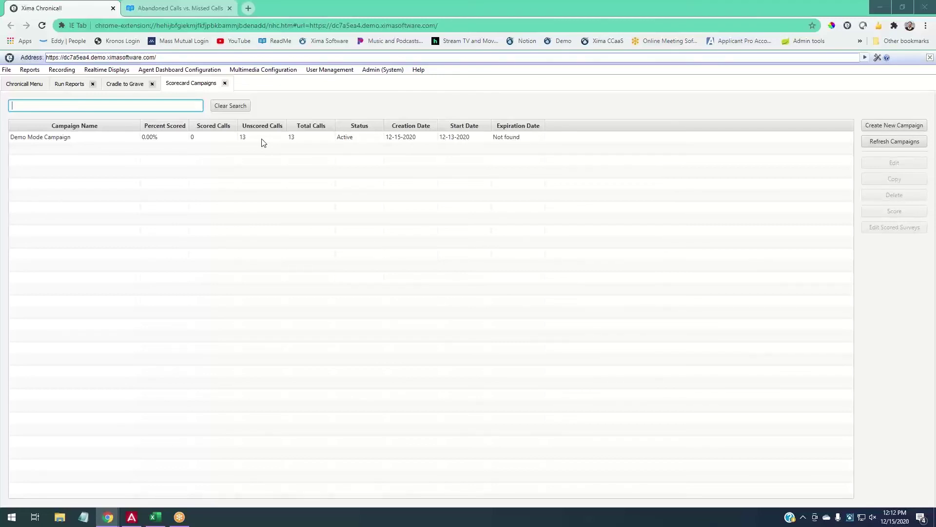
Begin scoring a call in Demo Mode Campaign and pause its recording playback.
left_click(264, 139)
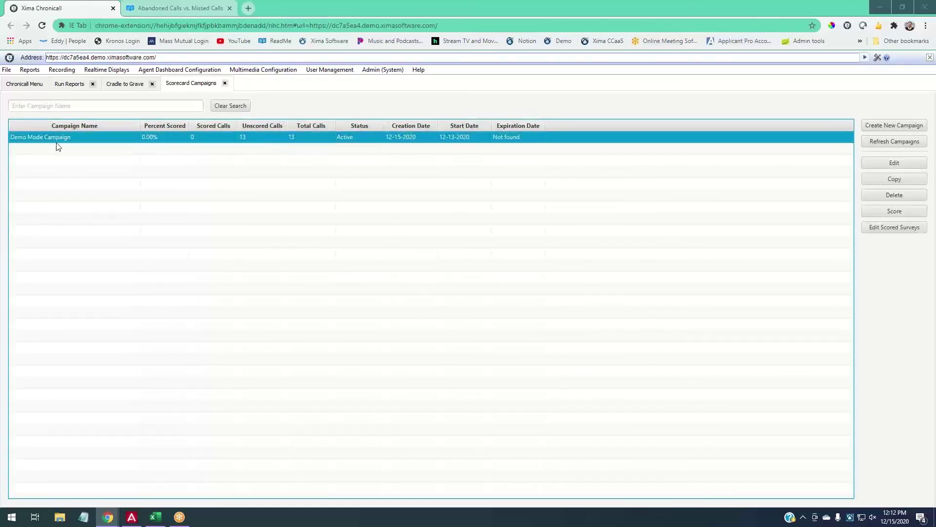
right_click(256, 136)
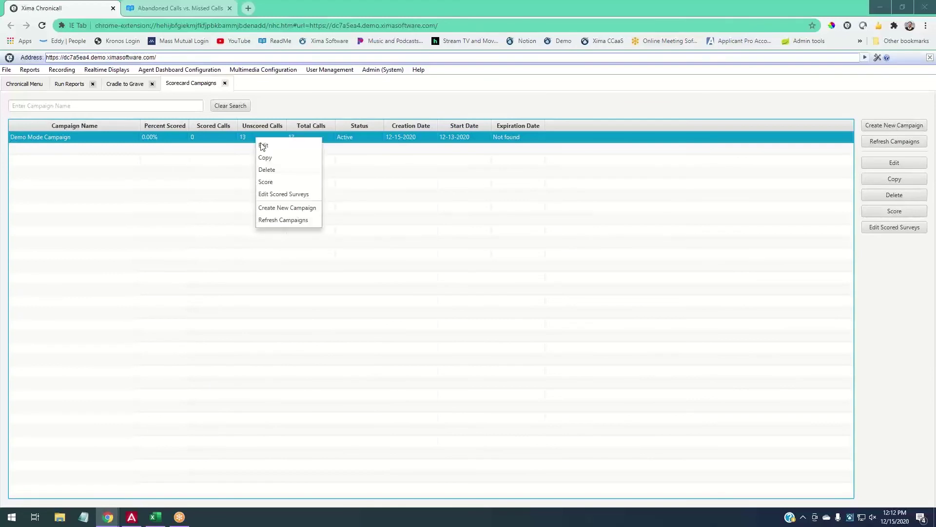
left_click(274, 187)
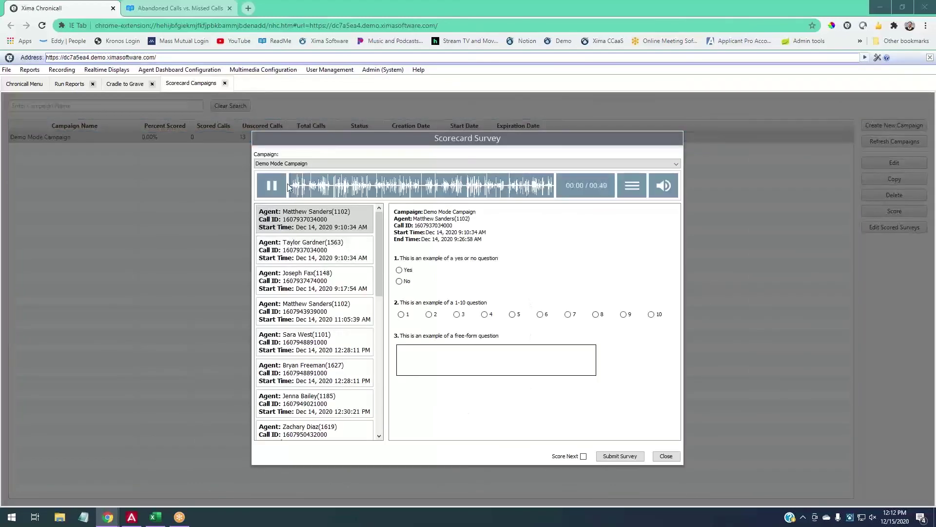
left_click(274, 182)
Answer the scorecard with Yes, 9 and the comment 'Nice!', then submit the survey.
left_click(405, 273)
left_click(624, 314)
left_click(478, 352)
type("Nice!")
left_click(620, 456)
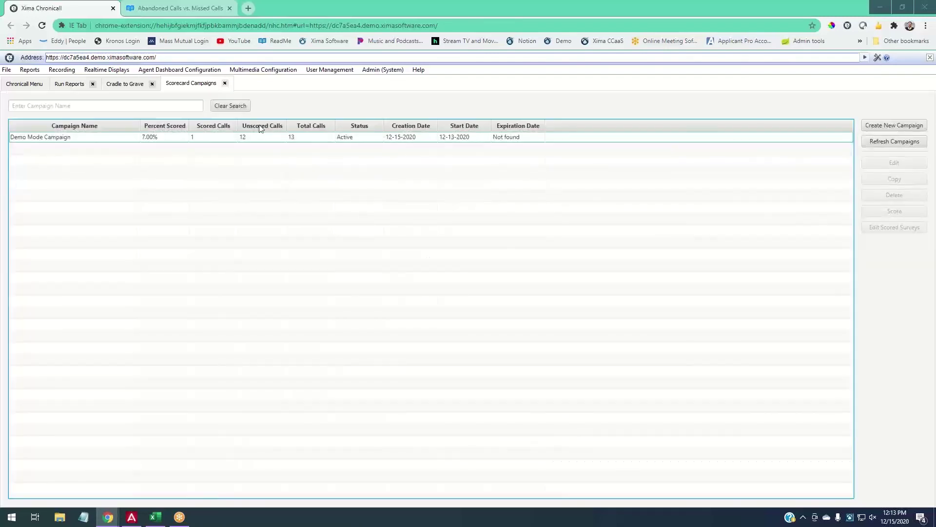
Search Run Reports for 'camp' and select the Agent Scorecard Summary - {Campaign} report.
left_click(72, 83)
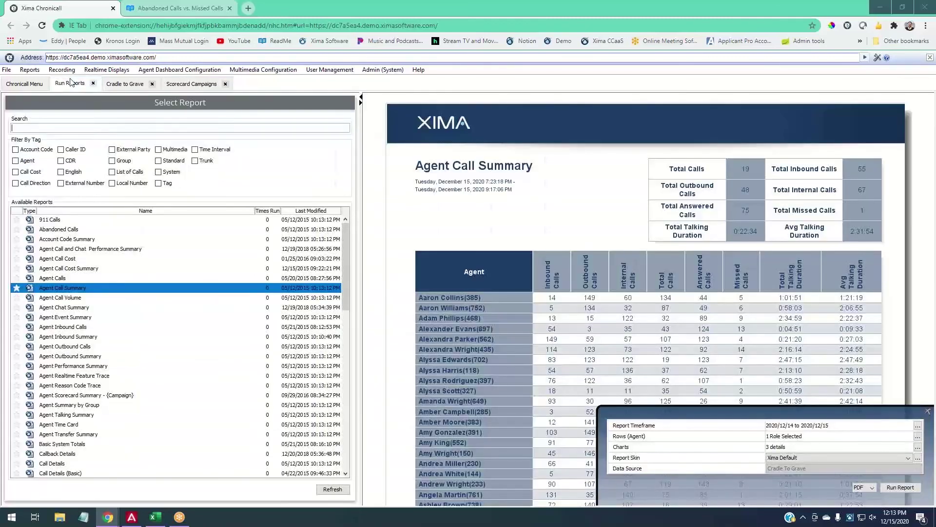
left_click(98, 128)
type("campai")
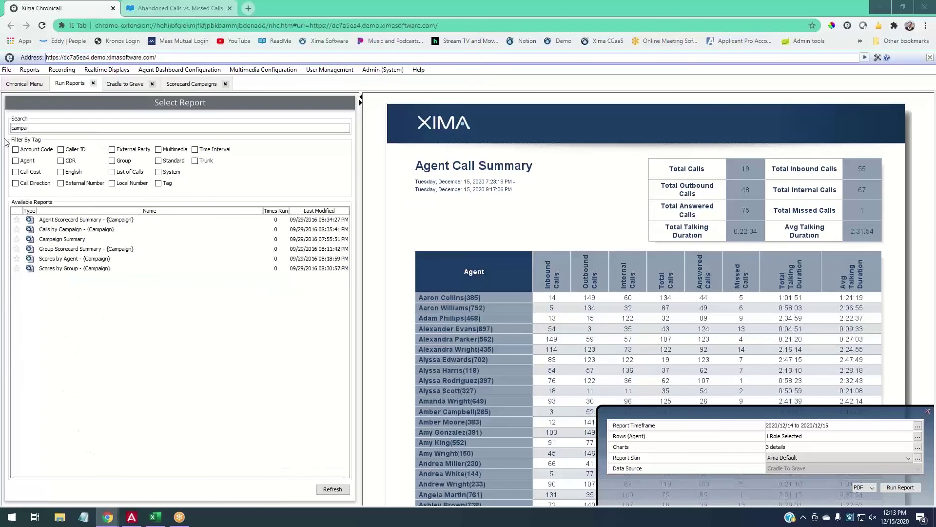
left_click(51, 221)
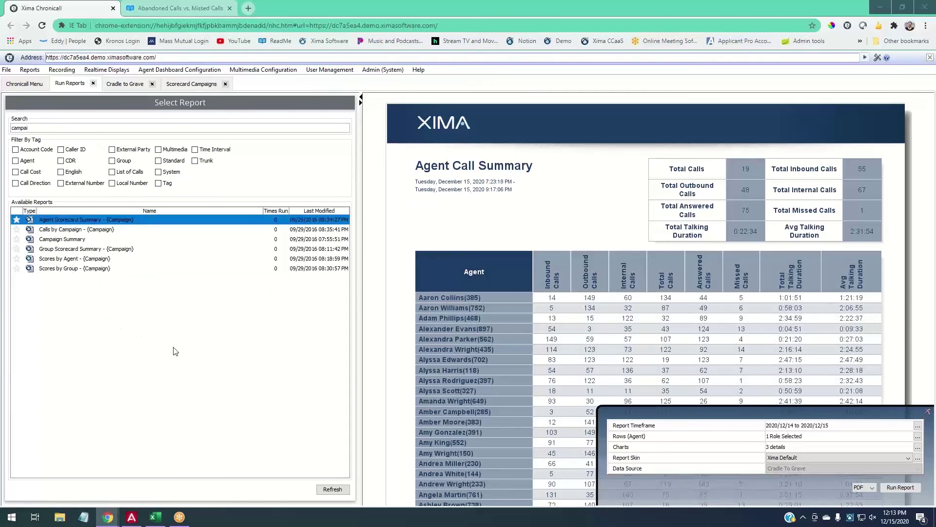
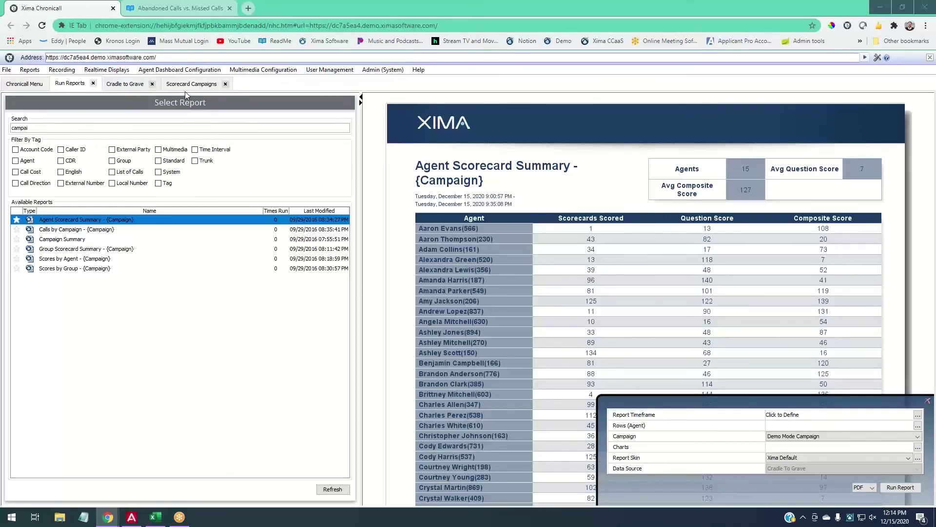
Show the Scorecard Campaigns list, where the Demo Mode Campaign is active.
left_click(220, 82)
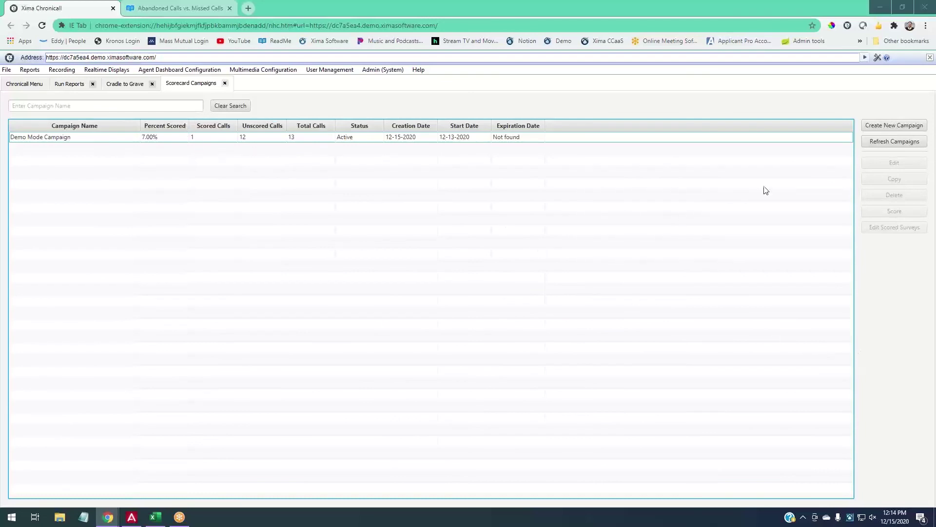
After a brief stop at the Chronicall Menu, start a new scorecard campaign.
left_click(32, 83)
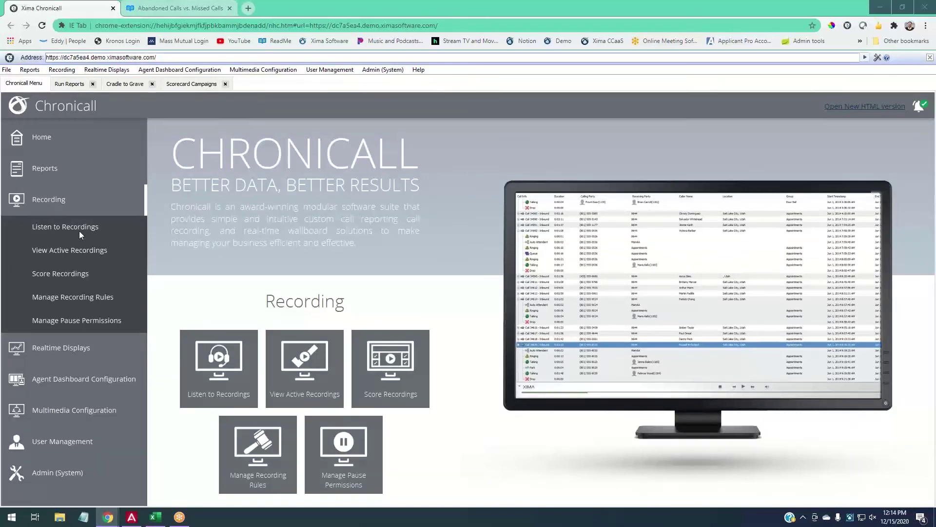
left_click(173, 86)
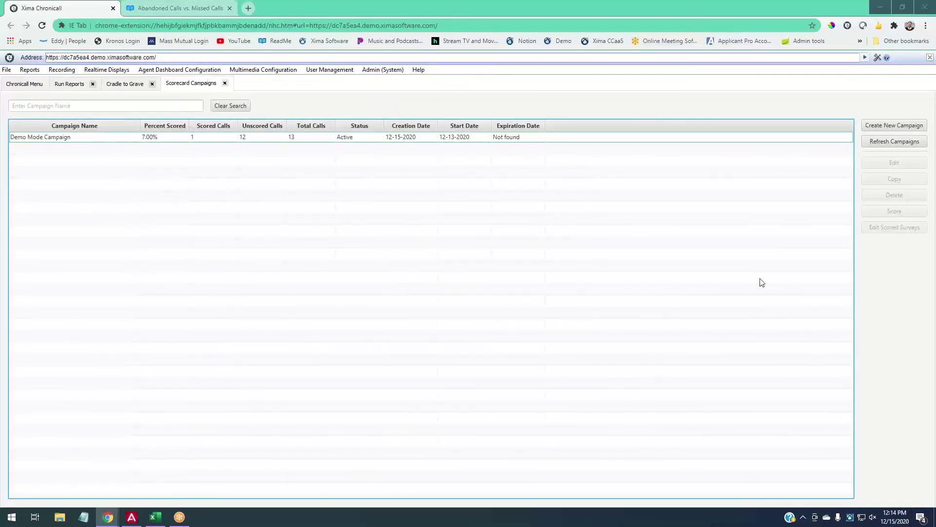
left_click(894, 126)
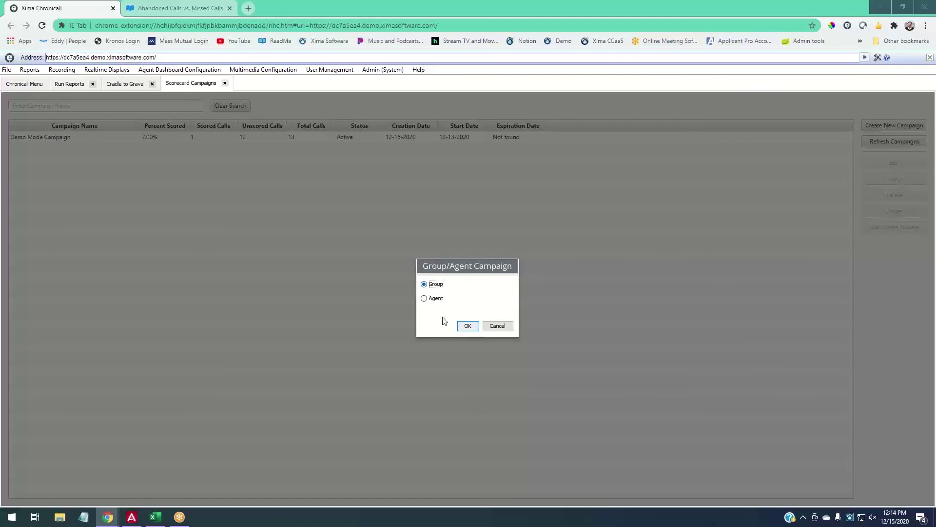
Confirm Group as the campaign type and add a blank call filter.
left_click(464, 325)
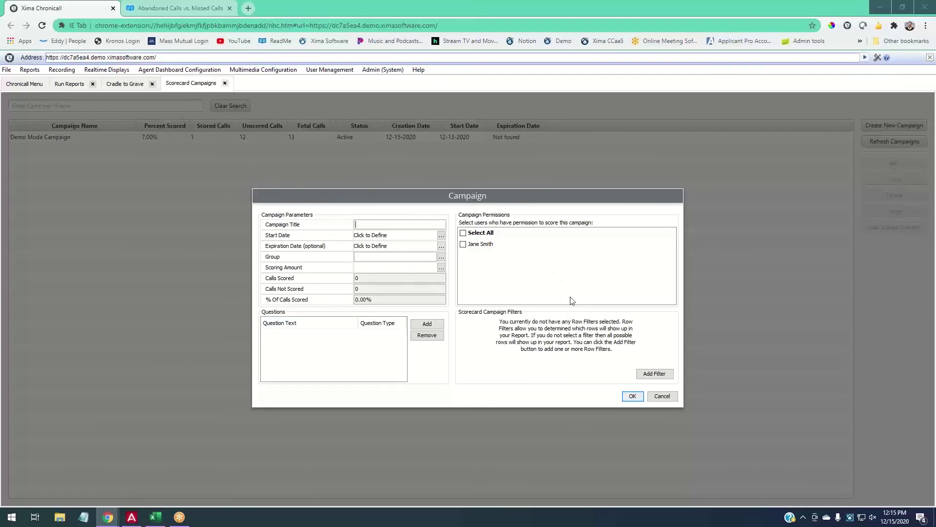
left_click(655, 374)
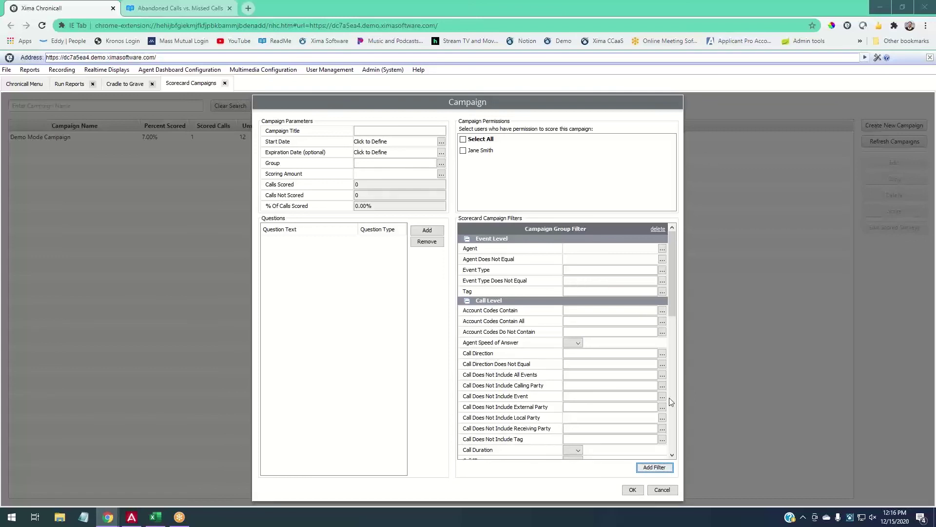
Restrict the filter to Inbound call direction and Talking event type.
left_click(662, 353)
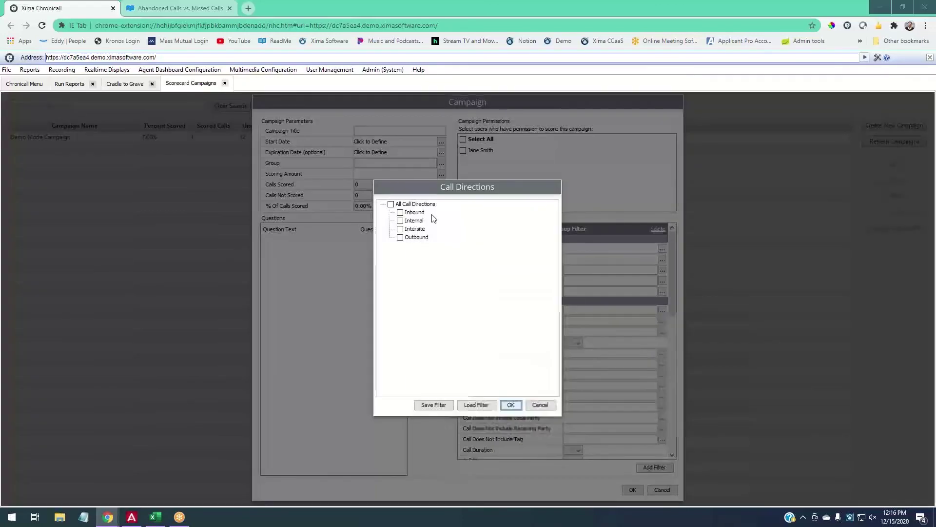
left_click(511, 405)
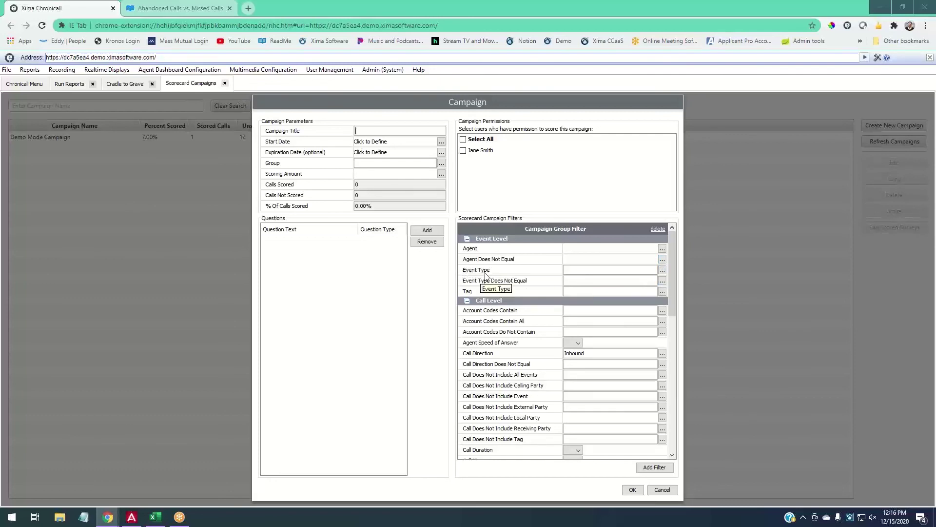
left_click(662, 270)
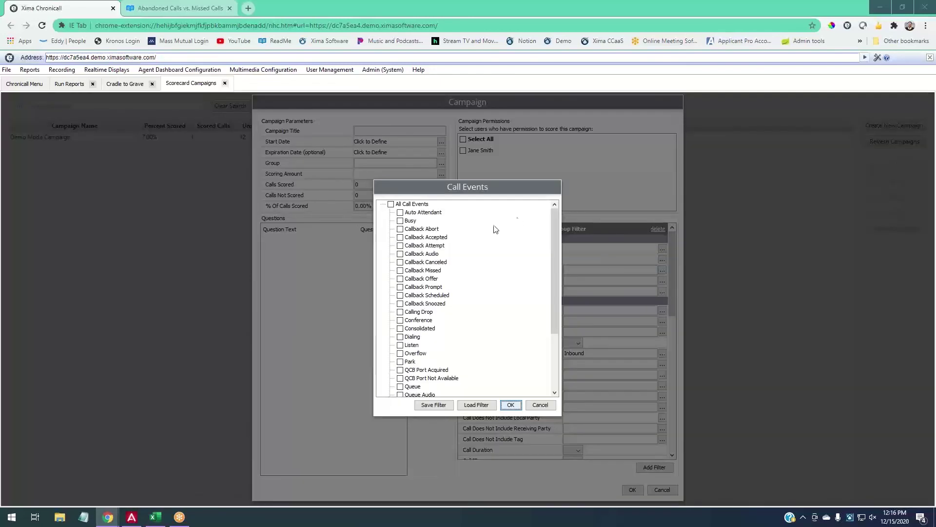
scroll(496, 229, "down", 3)
left_click(420, 351)
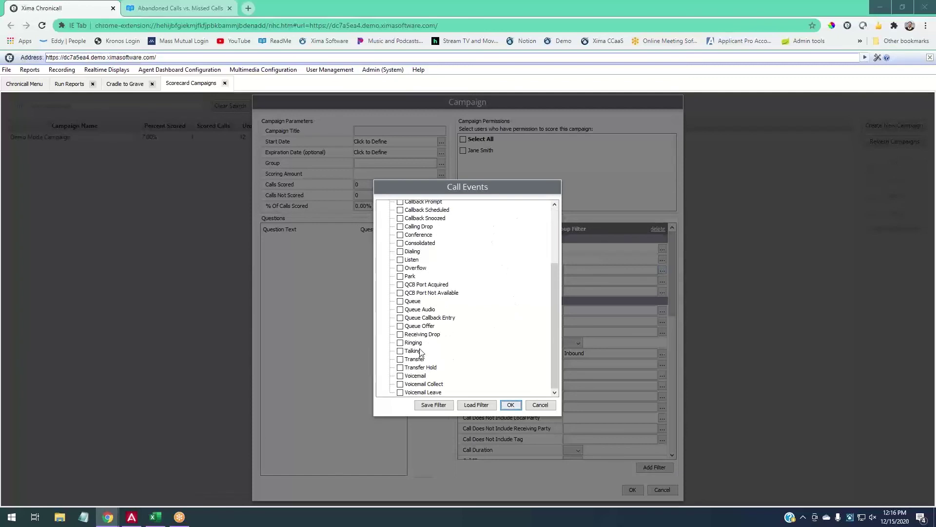
left_click(510, 405)
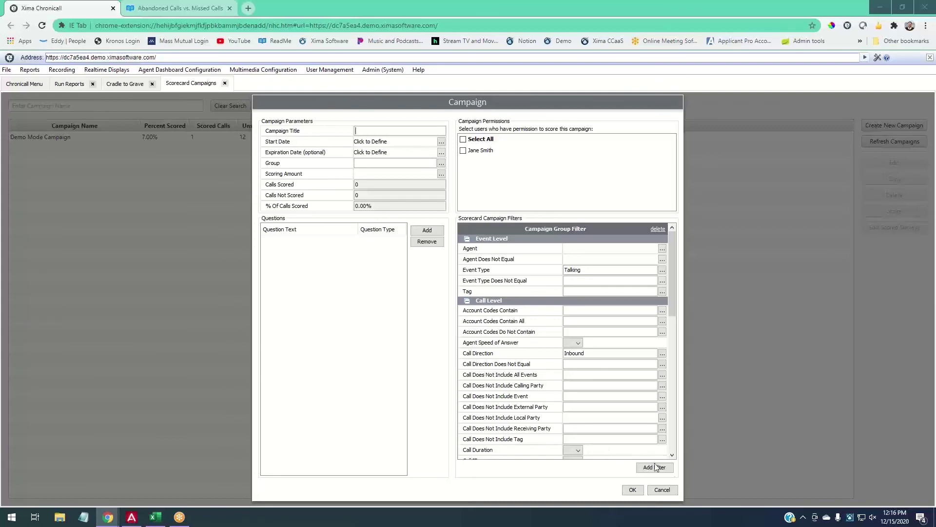
Require an event duration of at least 0:02:00.
scroll(605, 389, "down", 1)
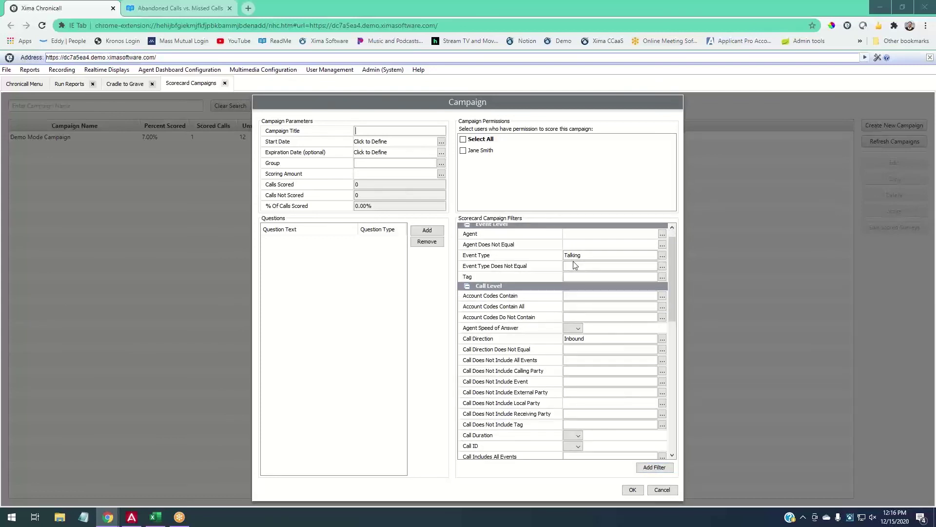
scroll(540, 308, "down", 4)
scroll(522, 390, "down", 2)
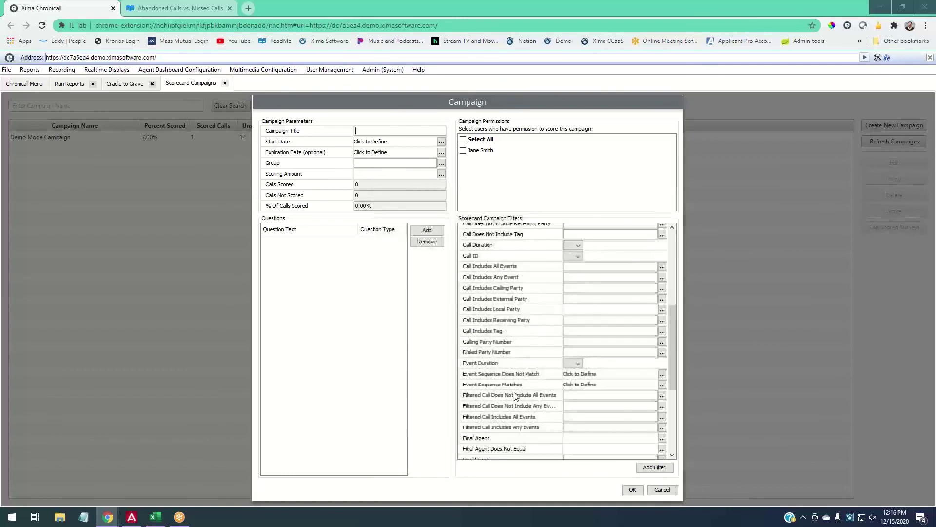
left_click(572, 364)
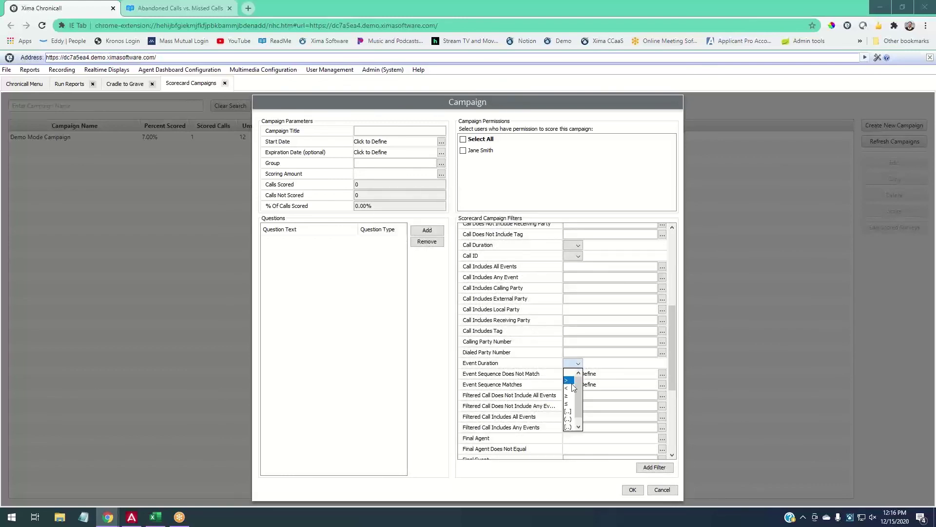
left_click(567, 395)
left_click(624, 364)
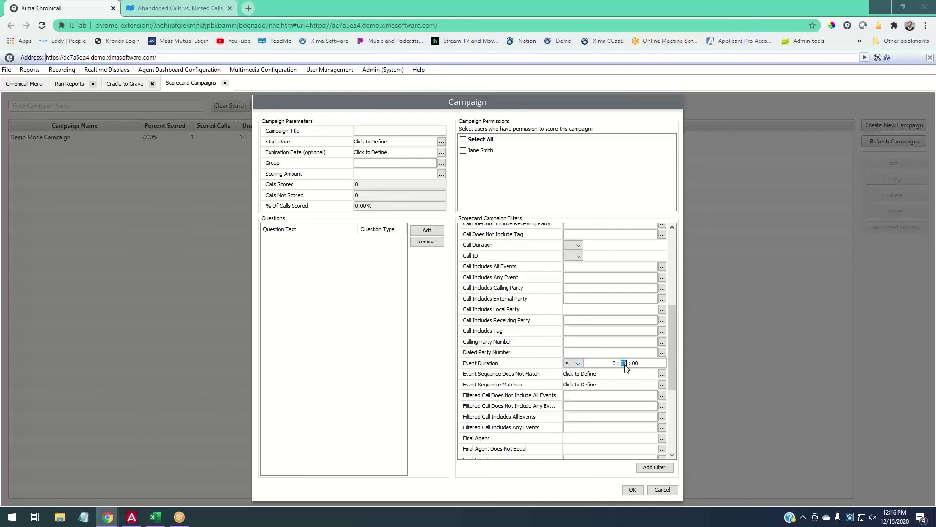
type("02")
scroll(582, 383, "up", 6)
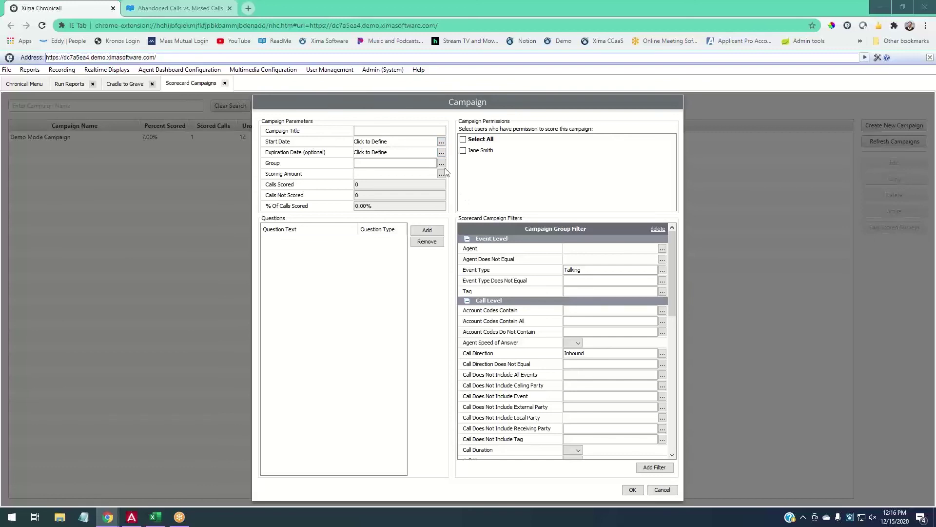
Title the campaign 'Jane's Team' and set its start date to November 2, 2020.
left_click(377, 131)
type("Jane's Team")
left_click(443, 142)
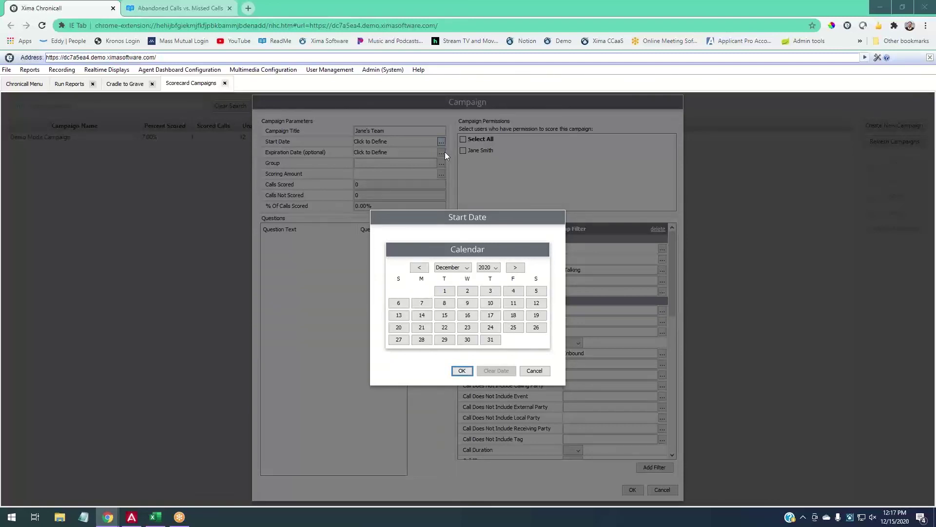
left_click(425, 269)
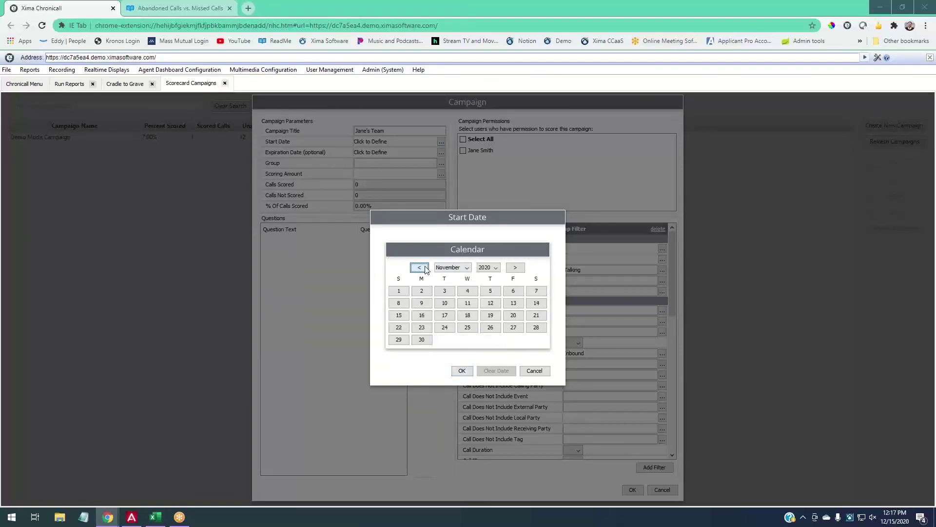
left_click(430, 291)
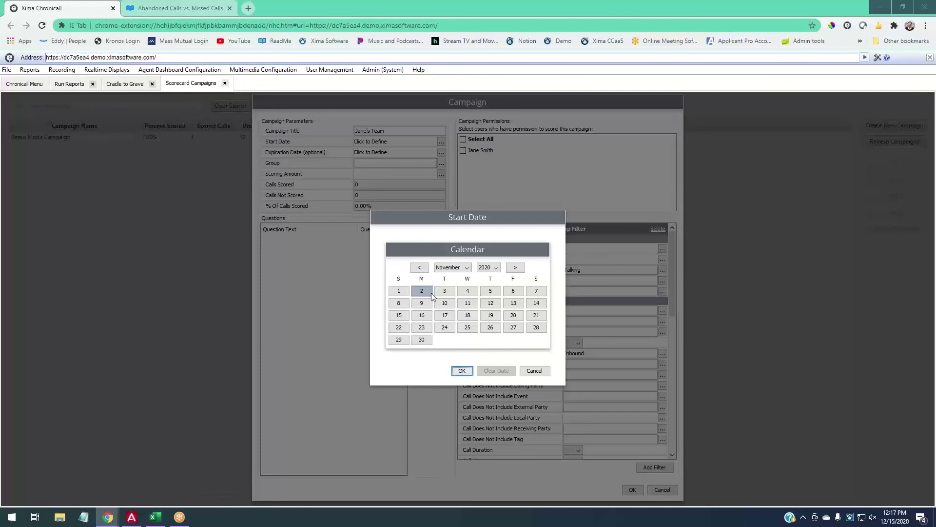
left_click(516, 269)
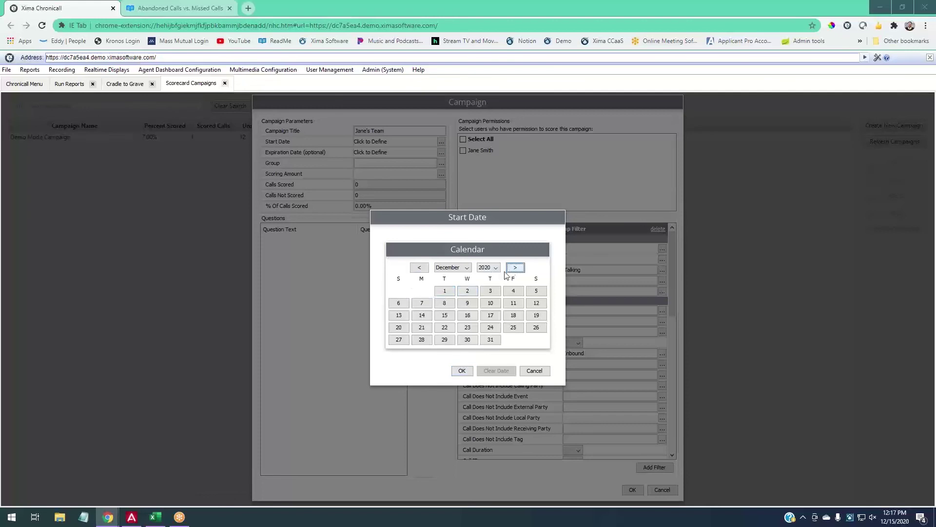
left_click(516, 269)
left_click(516, 286)
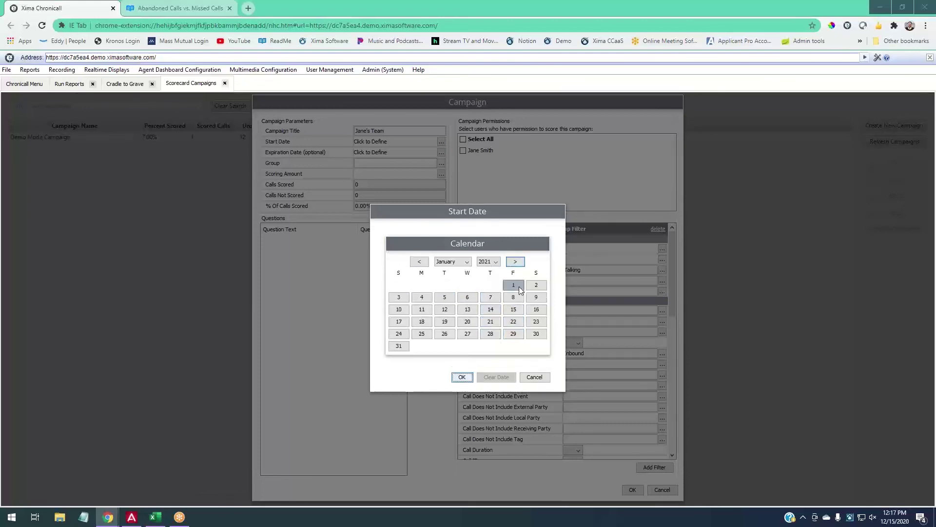
left_click(428, 299)
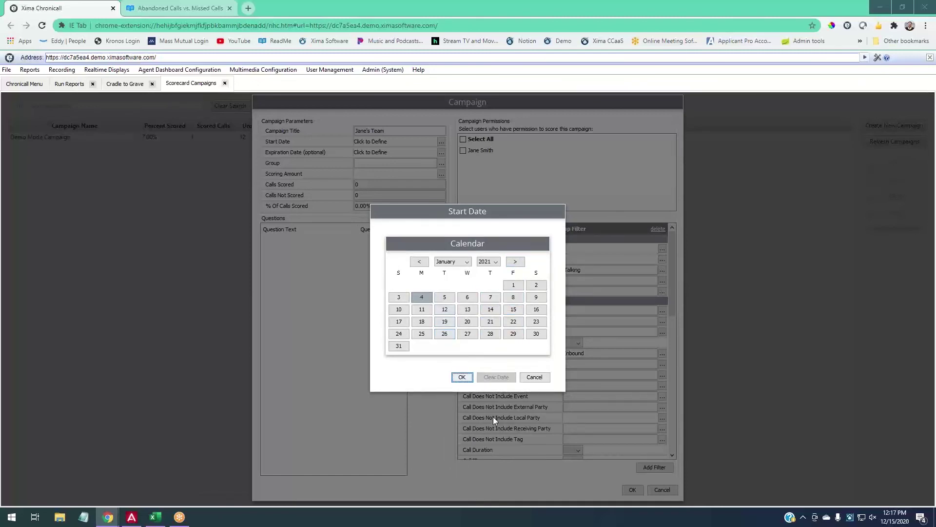
left_click(420, 261)
left_click(419, 261)
left_click(424, 288)
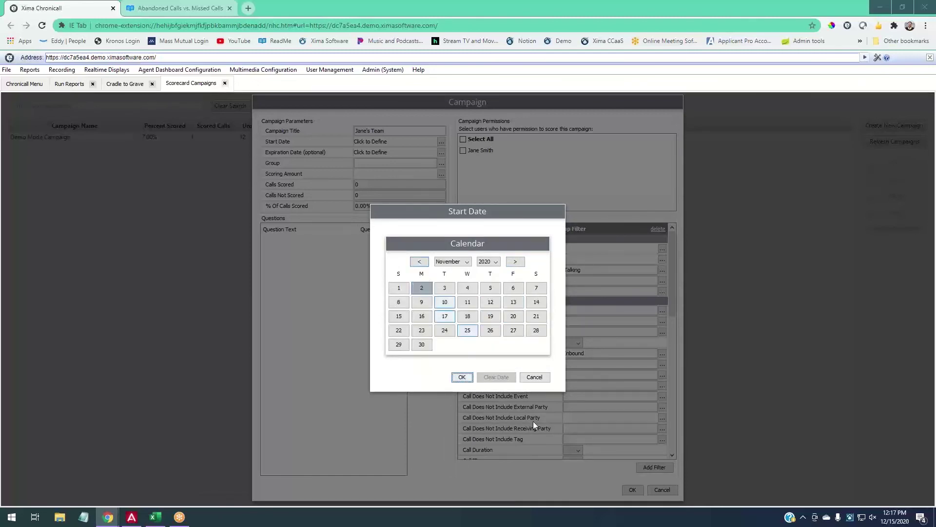
left_click(464, 378)
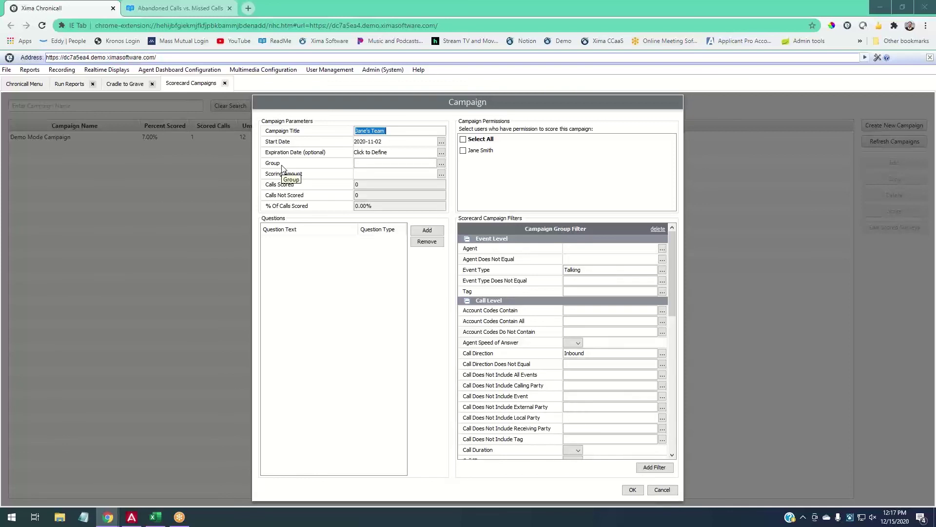
Assign the campaign to the Customer Service group.
left_click(440, 162)
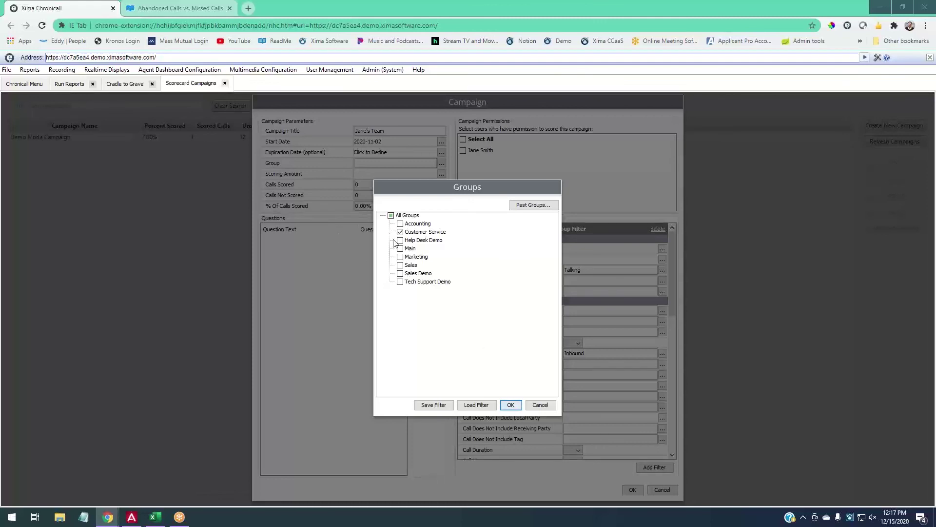
left_click(515, 405)
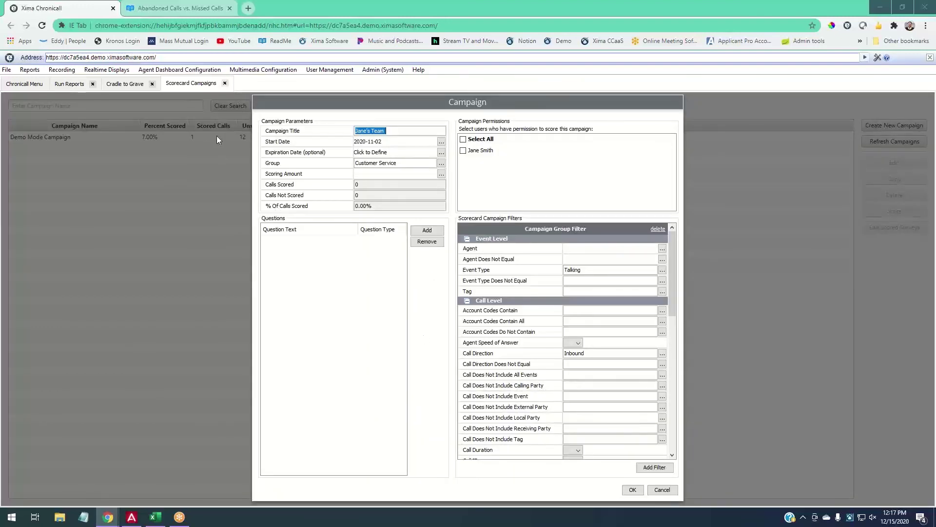
left_click(441, 175)
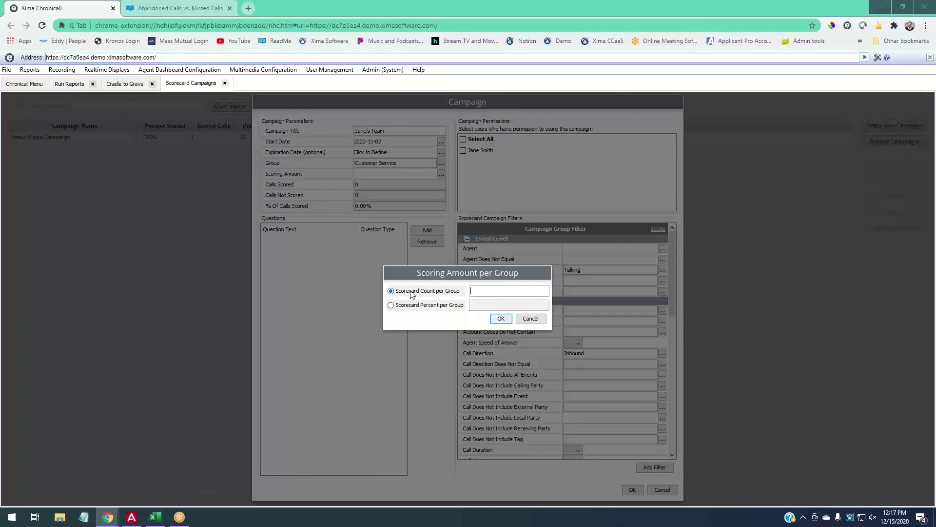
Replace the 15-call scoring amount with 2% of calls per group.
left_click(475, 295)
key("BackSpace")
key("BackSpace")
left_click(448, 306)
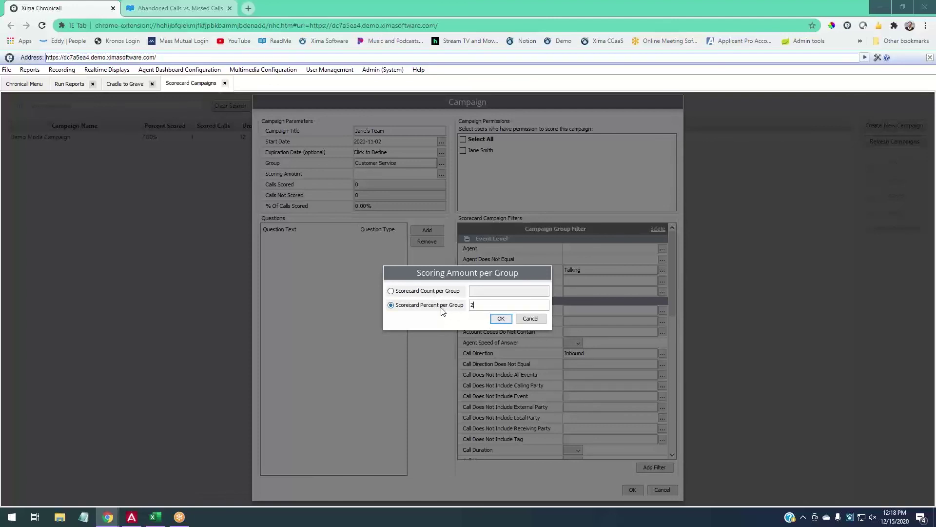
left_click(501, 318)
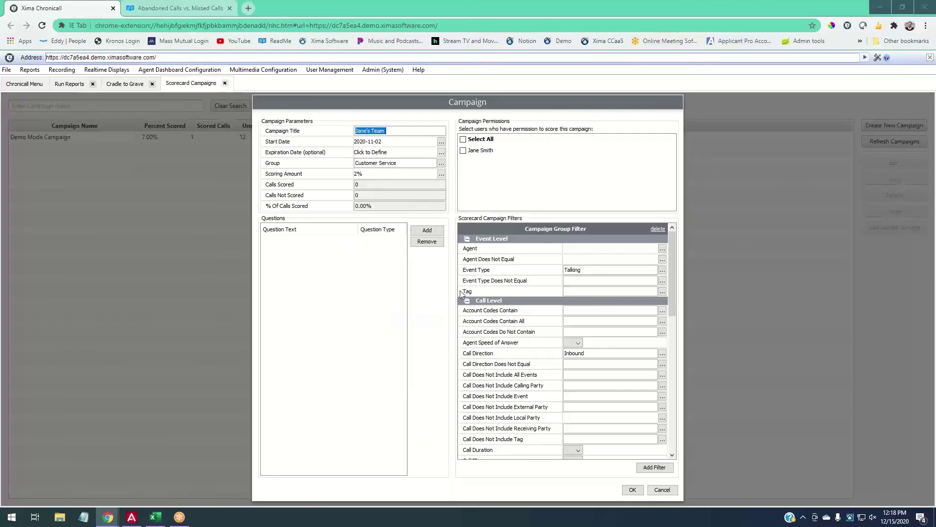
Add the Yes or No question 'Did they?'.
left_click(425, 232)
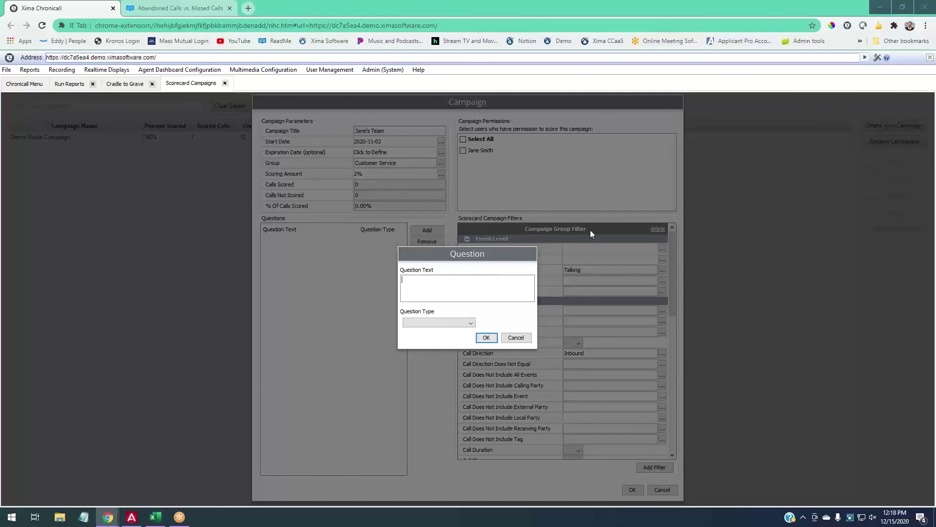
left_click(469, 321)
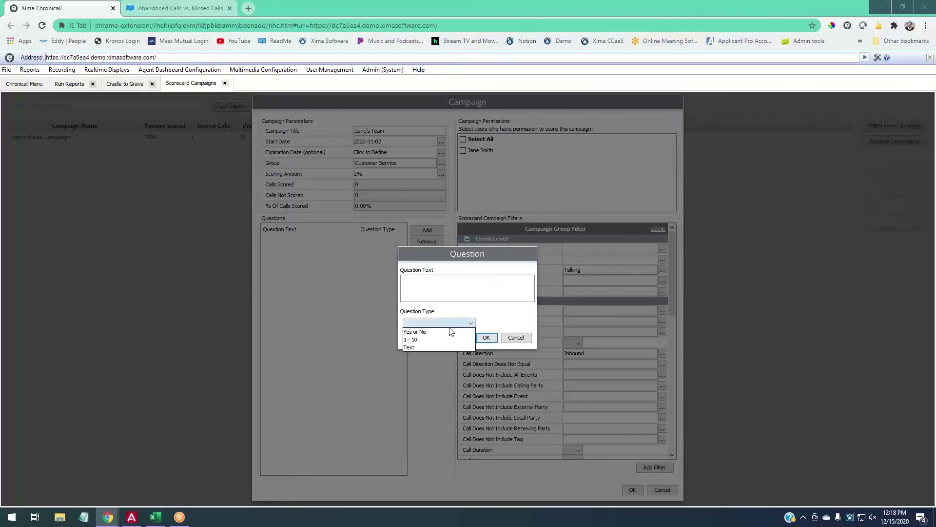
left_click(437, 330)
left_click(453, 299)
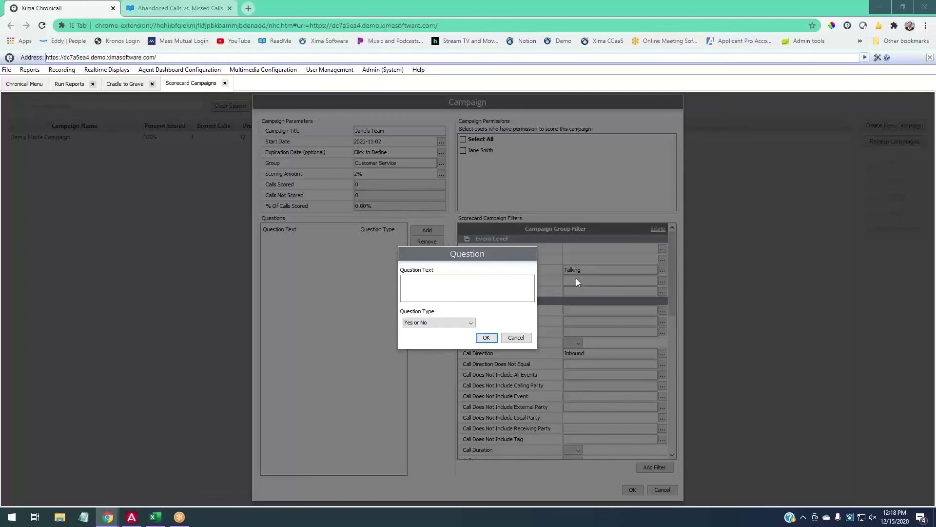
type("Did they?,")
left_click(486, 338)
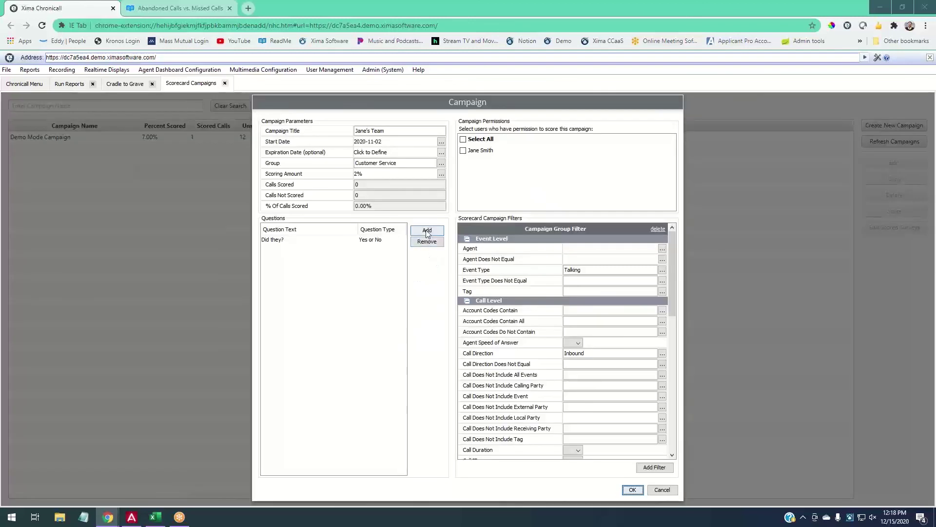
Add the 1 - 10 question 'How well?'.
left_click(427, 230)
left_click(456, 322)
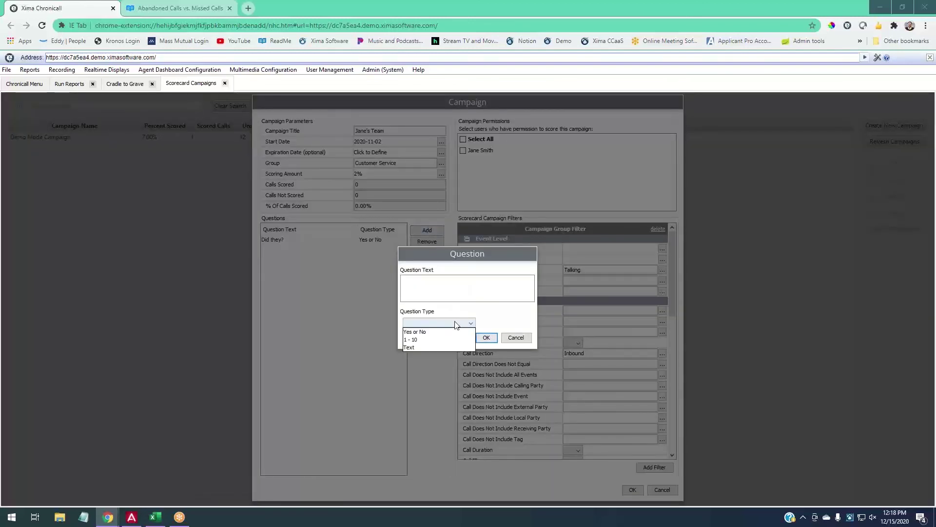
left_click(424, 330)
left_click(438, 294)
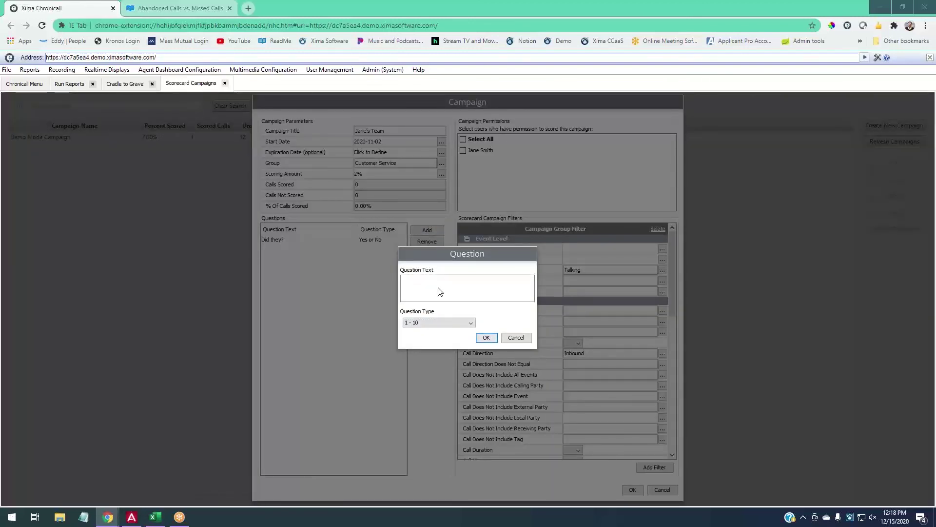
type("How well?")
left_click(482, 338)
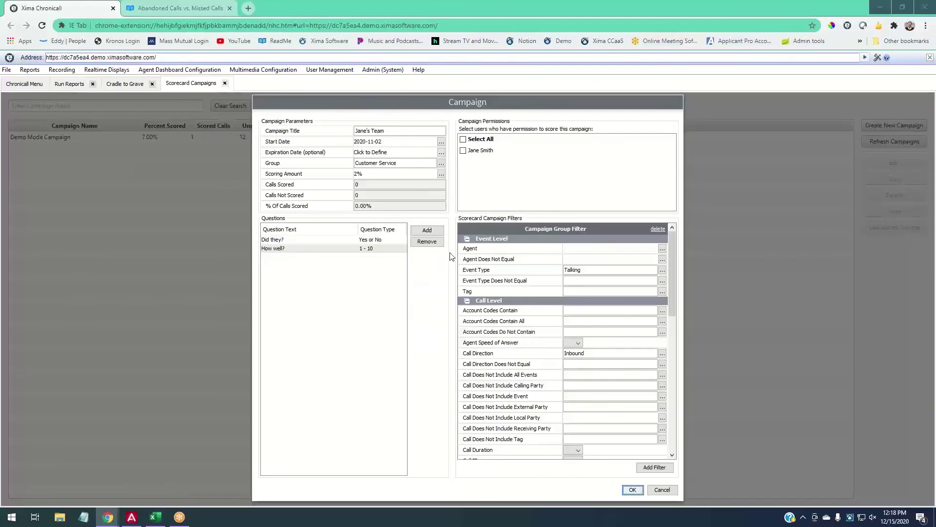
Add the Text question 'Notes/Comments:' and give the listed user scoring permission.
left_click(427, 230)
left_click(441, 322)
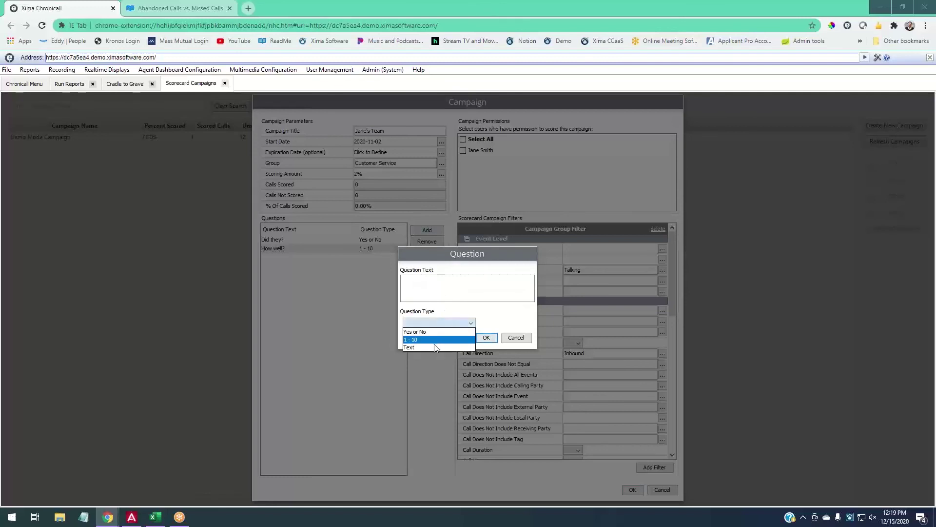
left_click(439, 345)
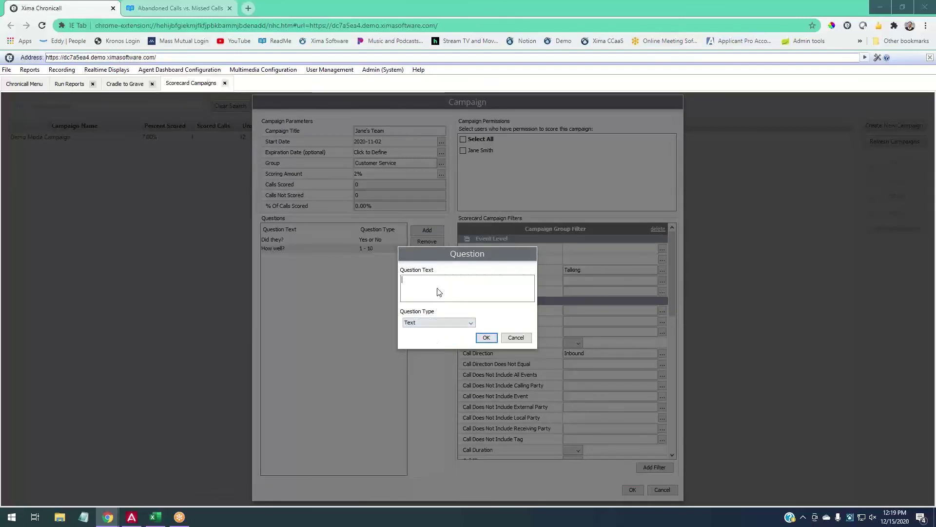
type("Noes")
key("BackSpace")
key("BackSpace")
type("tes/Comments:")
left_click(486, 337)
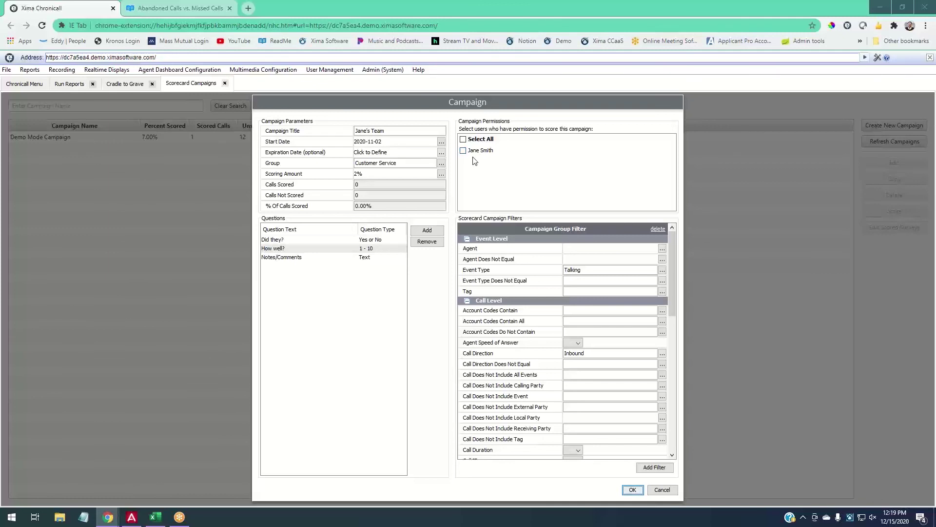
left_click(464, 151)
Save the campaign, preview the Group Scorecard Summary and Scores by Group reports, then return to Scorecard Campaigns.
left_click(633, 489)
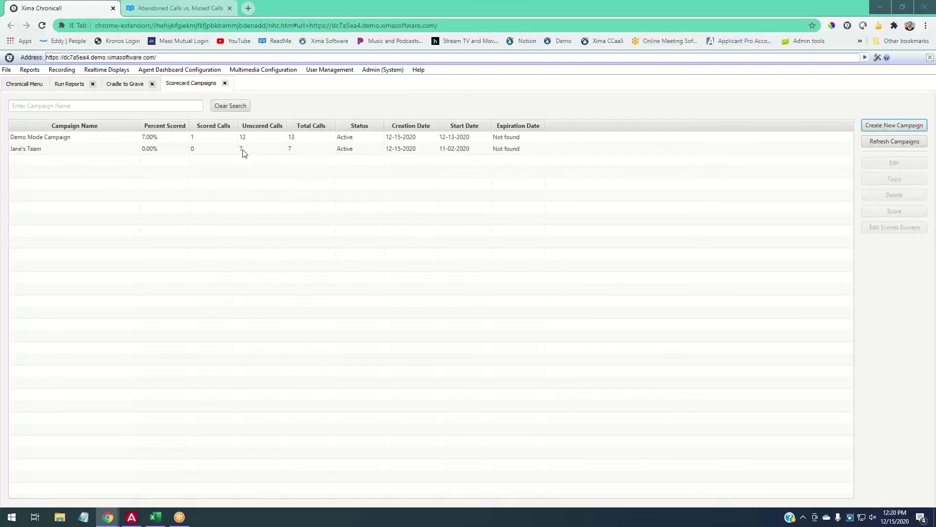
left_click(78, 83)
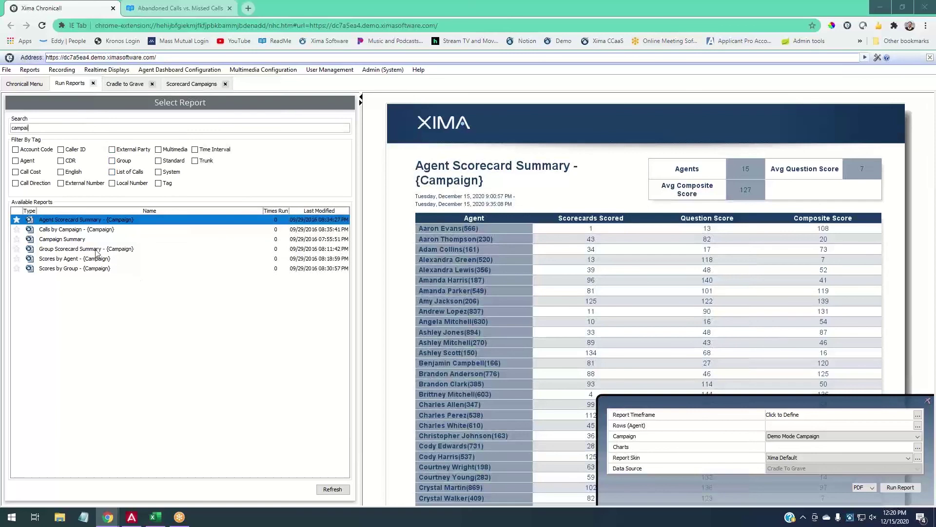
left_click(62, 248)
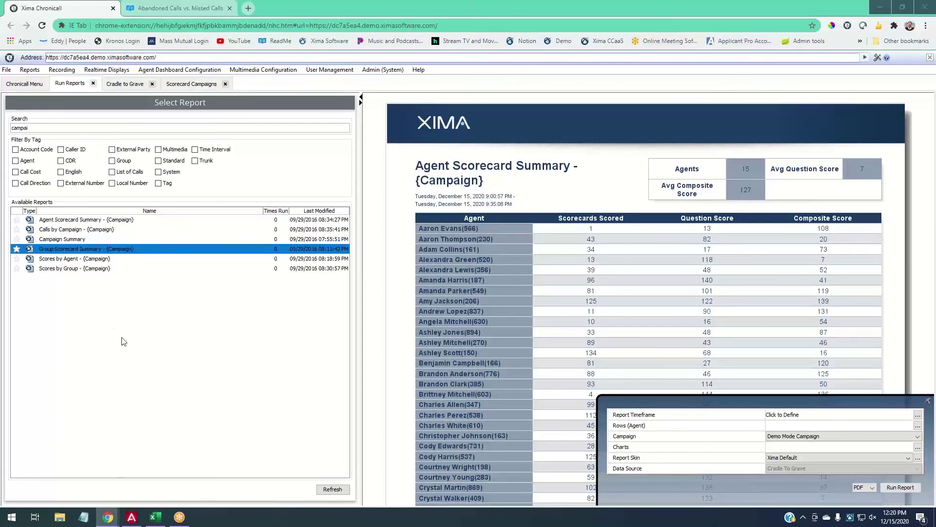
left_click(71, 269)
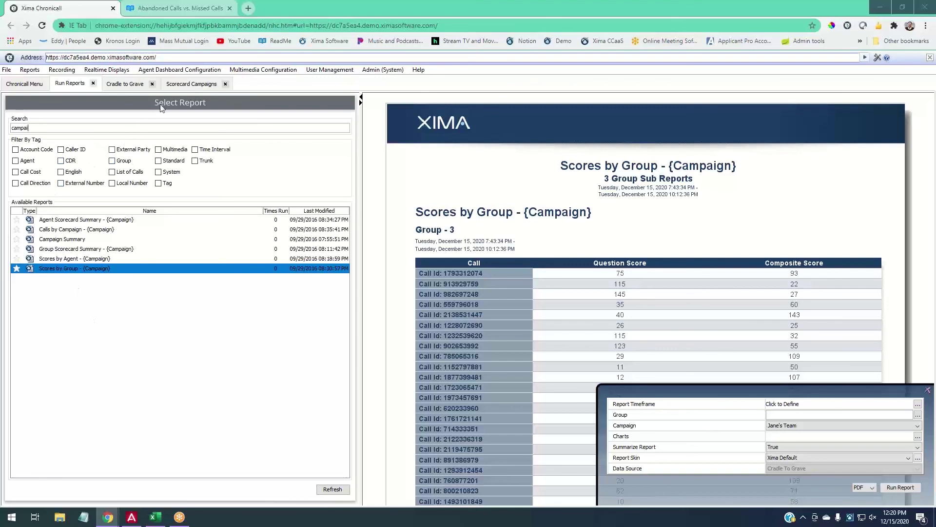
left_click(174, 84)
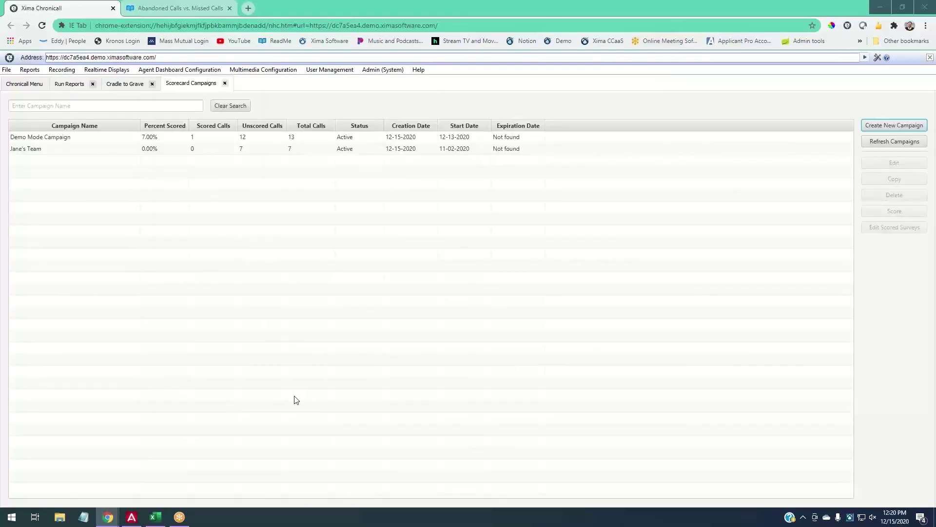